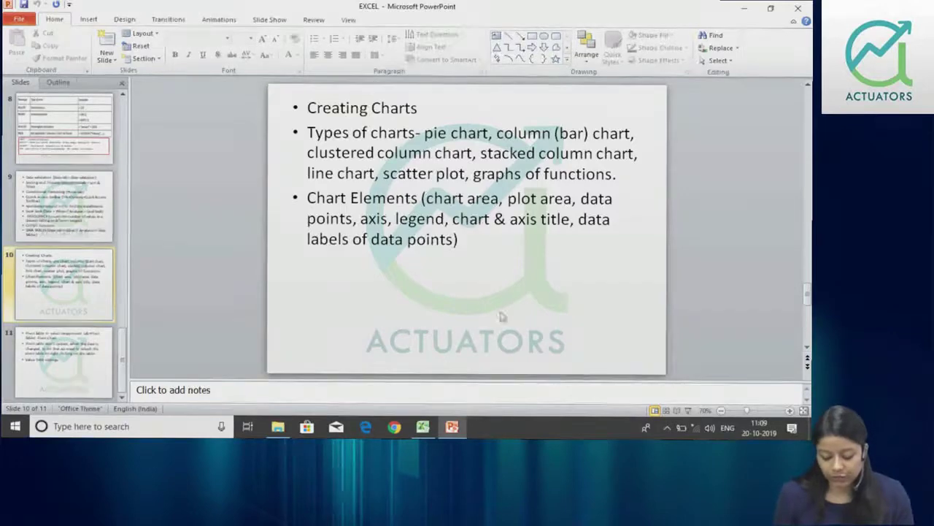
Switch from PowerPoint to the EXCEL BASICS workbook's graphs sheet
left_click(422, 428)
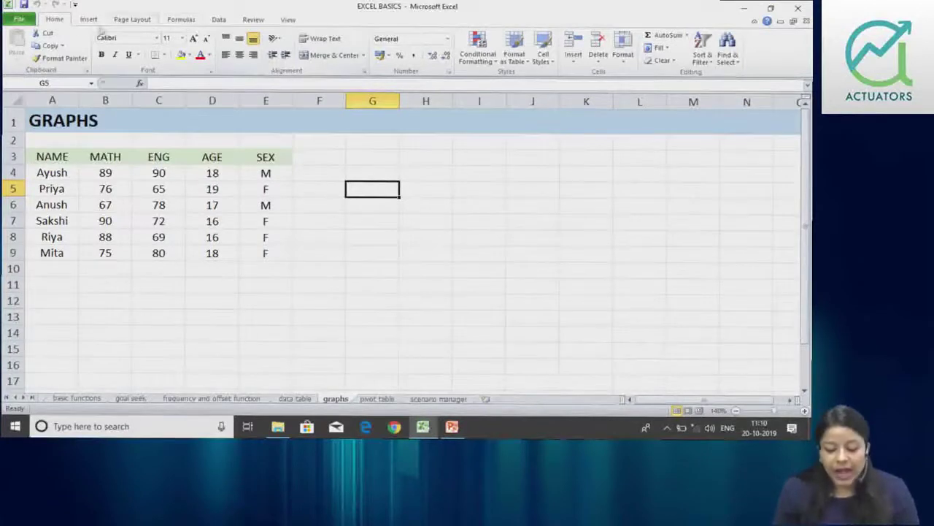
Browse the Insert tab's Column and Bar chart galleries
left_click(88, 21)
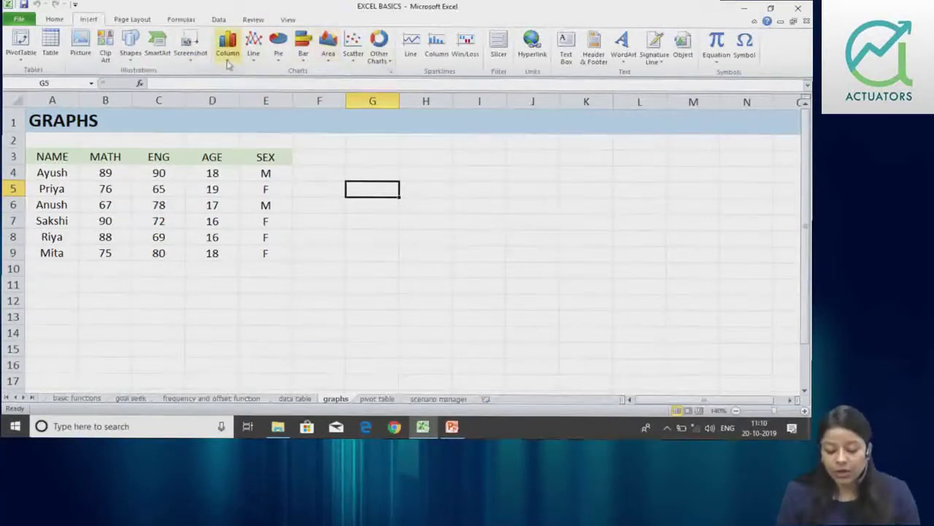
left_click(229, 62)
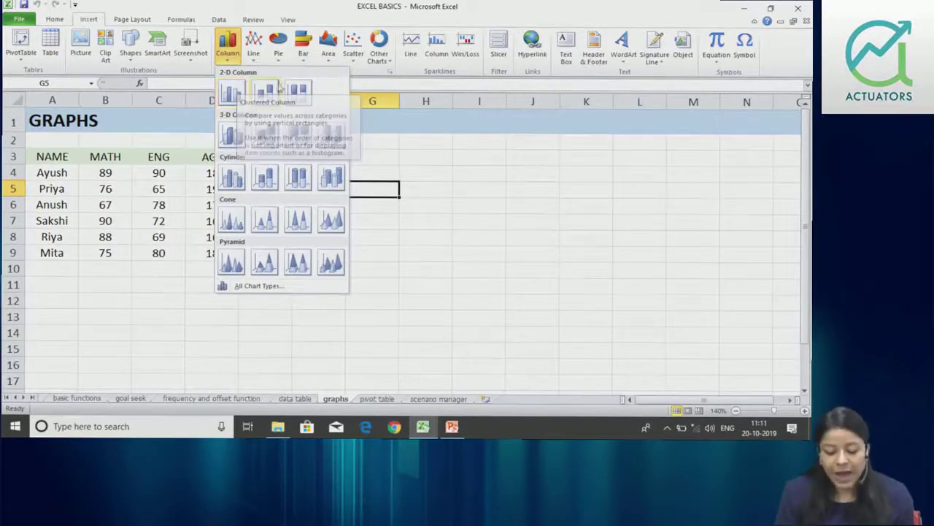
left_click(299, 46)
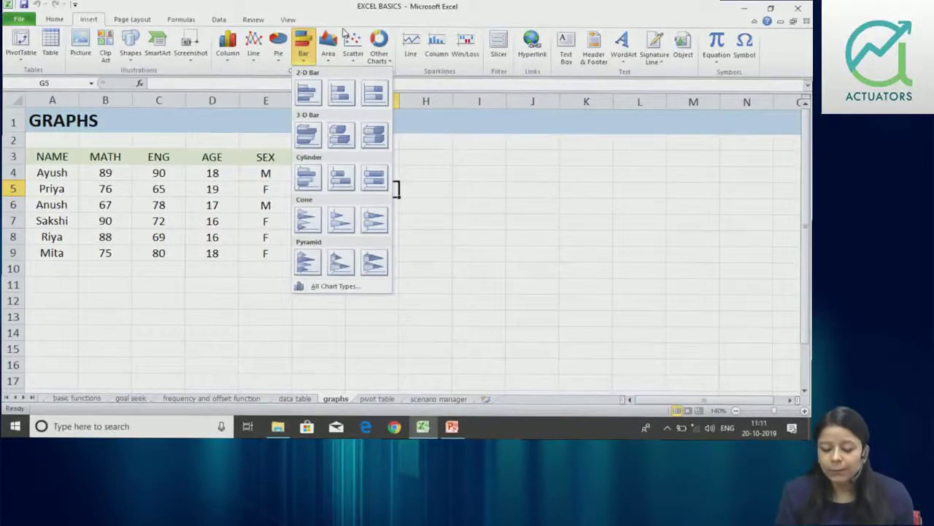
Preview the Line, Scatter and Pie galleries, close them, and begin selecting NAME and MATH
left_click(254, 45)
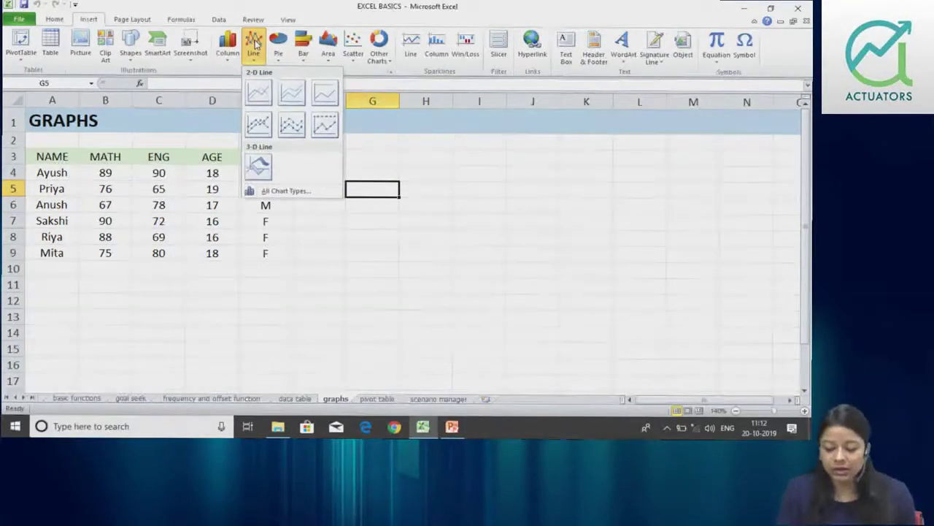
left_click(352, 59)
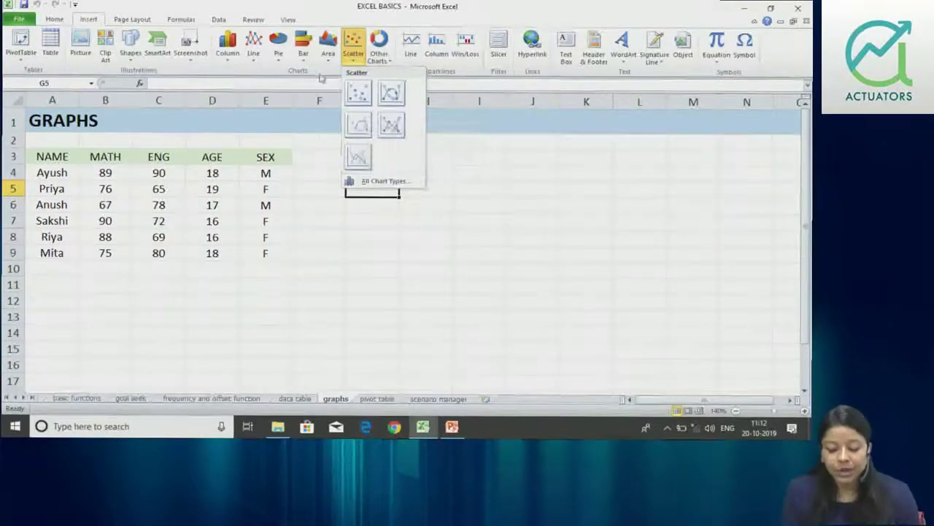
left_click(277, 48)
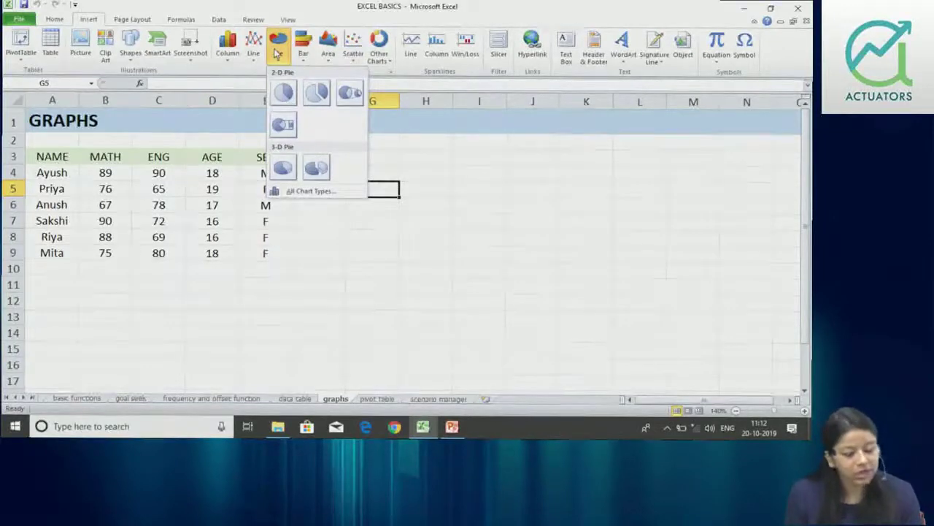
left_click(327, 231)
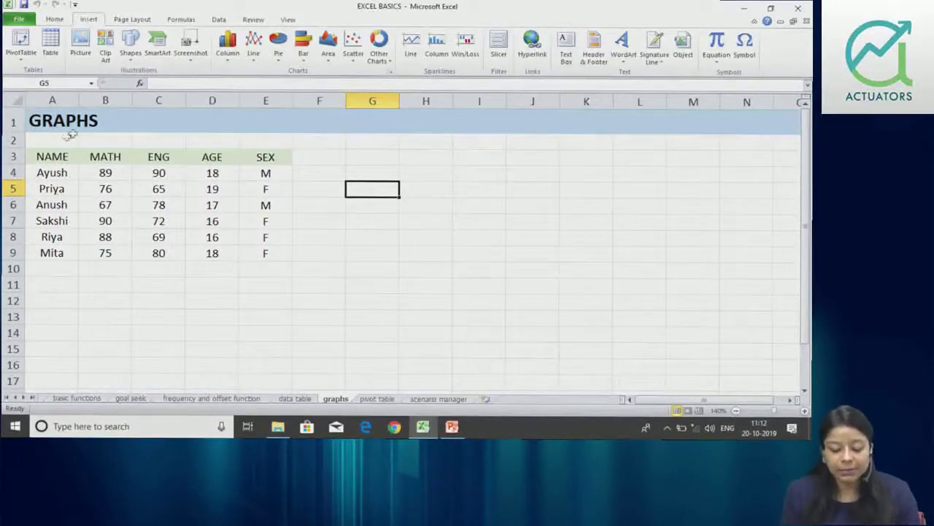
left_click_drag(58, 156, 106, 158)
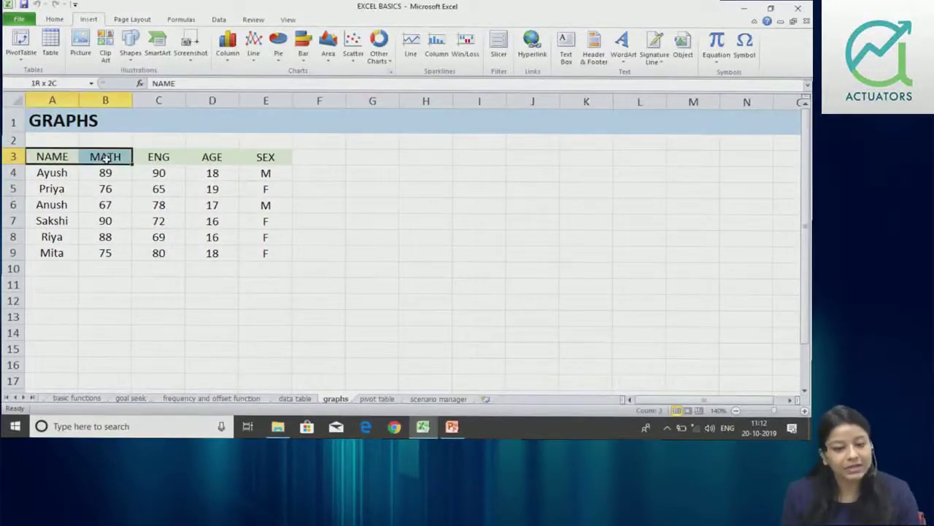
Chart A3:B9 as a clustered column chart placed beside the table, then return to PowerPoint
left_click_drag(106, 158, 97, 252)
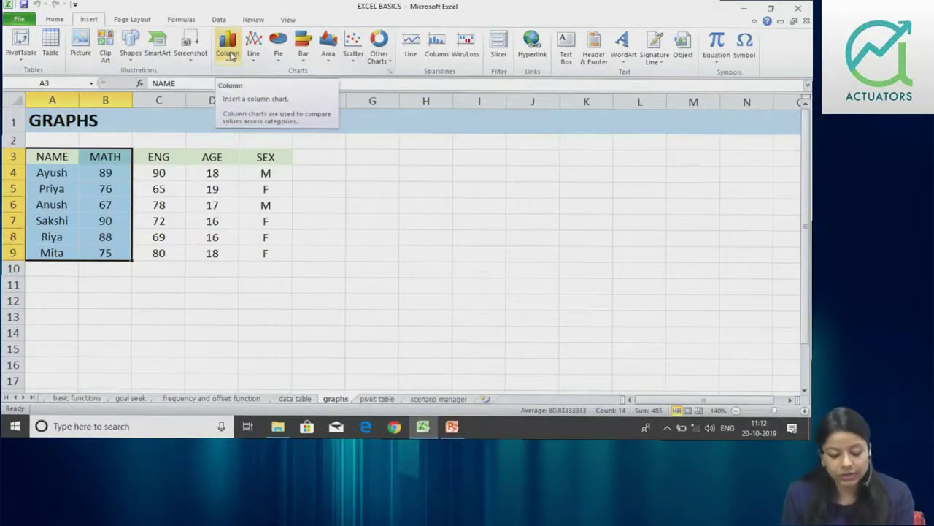
key("alt")
key("n")
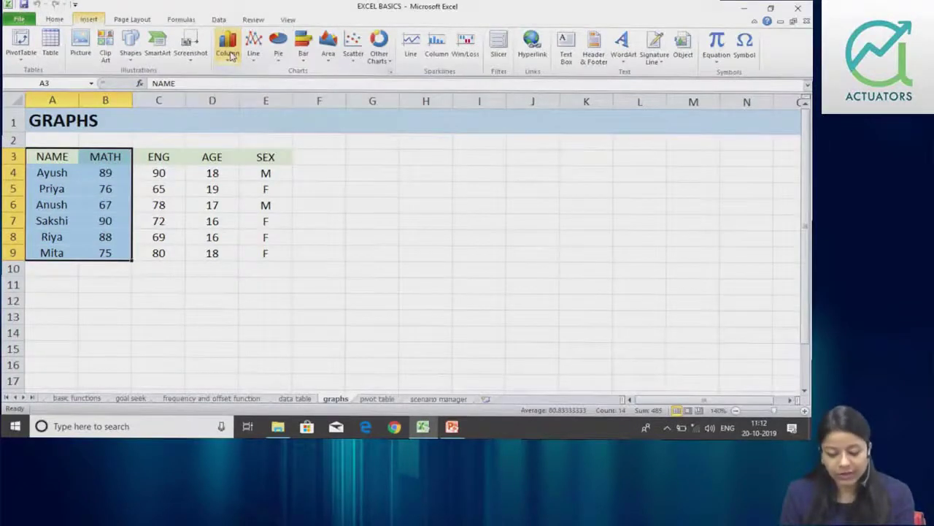
key("c")
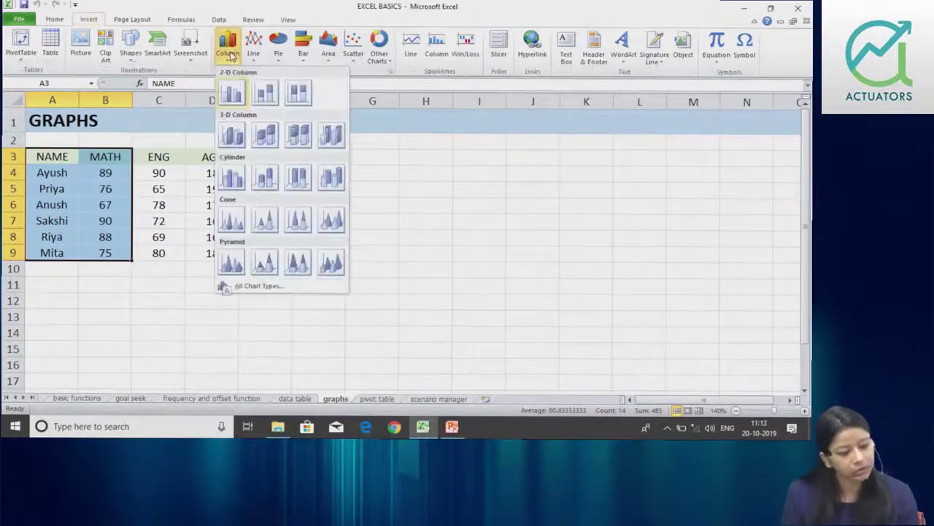
key("Return")
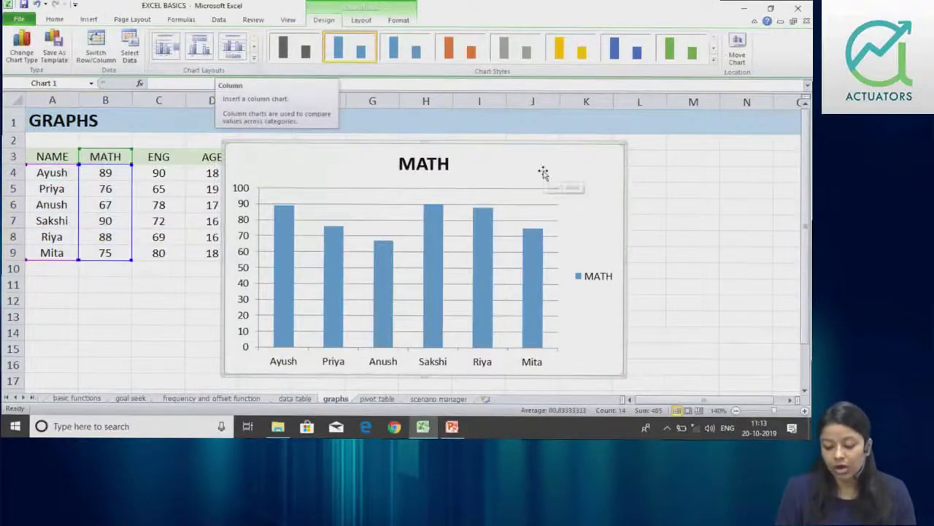
left_click_drag(542, 171, 569, 148)
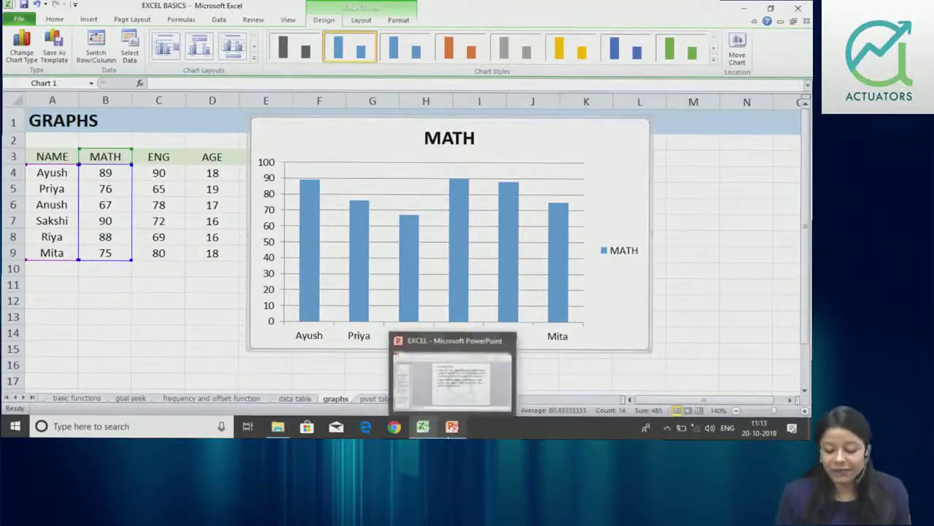
left_click(451, 426)
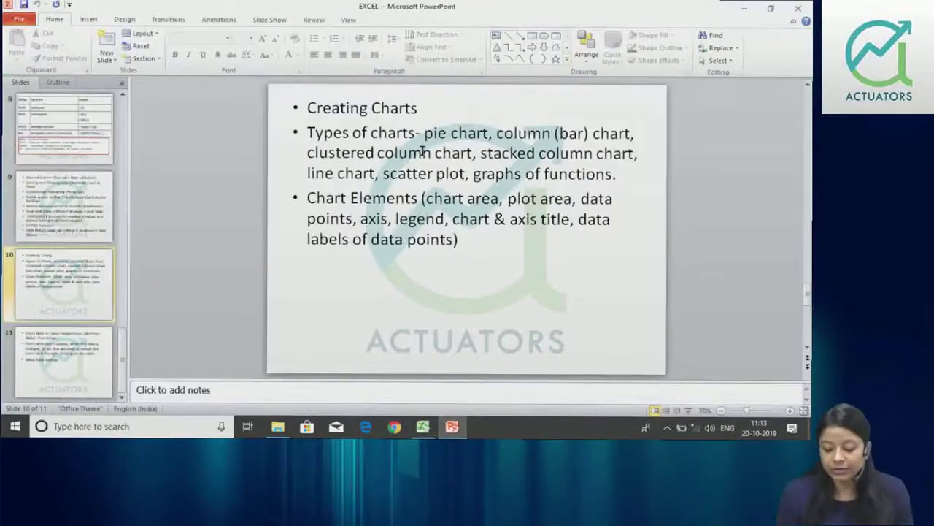
Highlight 'chart area' on the slide, then toggle between Excel and PowerPoint, ending on the slide
left_click(457, 197)
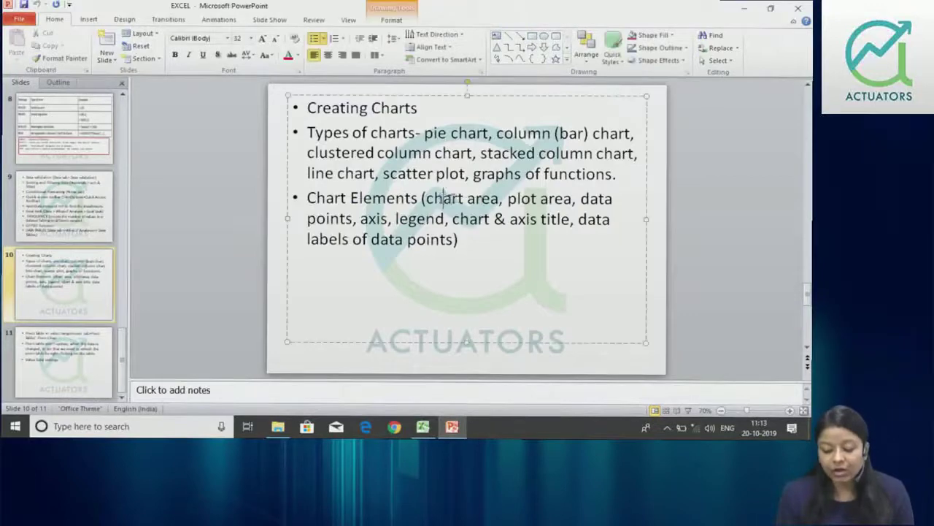
left_click_drag(426, 198, 503, 198)
left_click(508, 203)
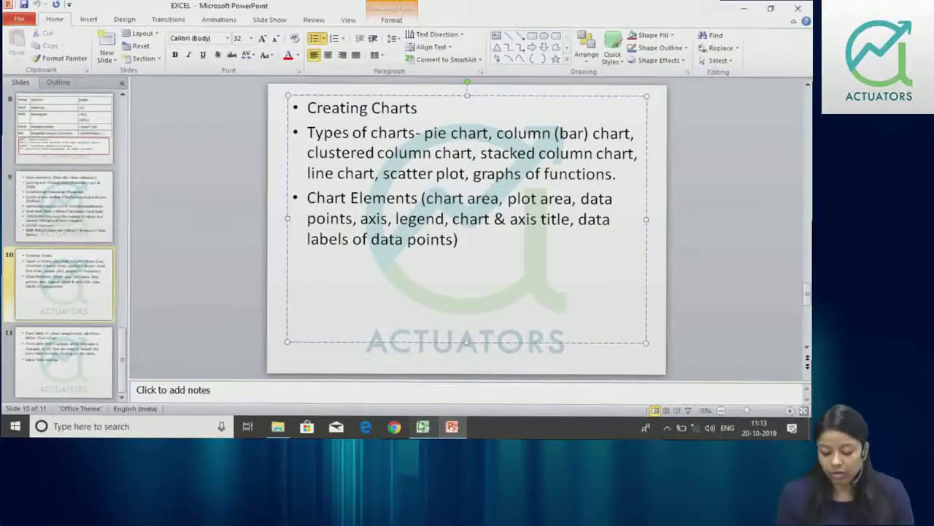
left_click(423, 427)
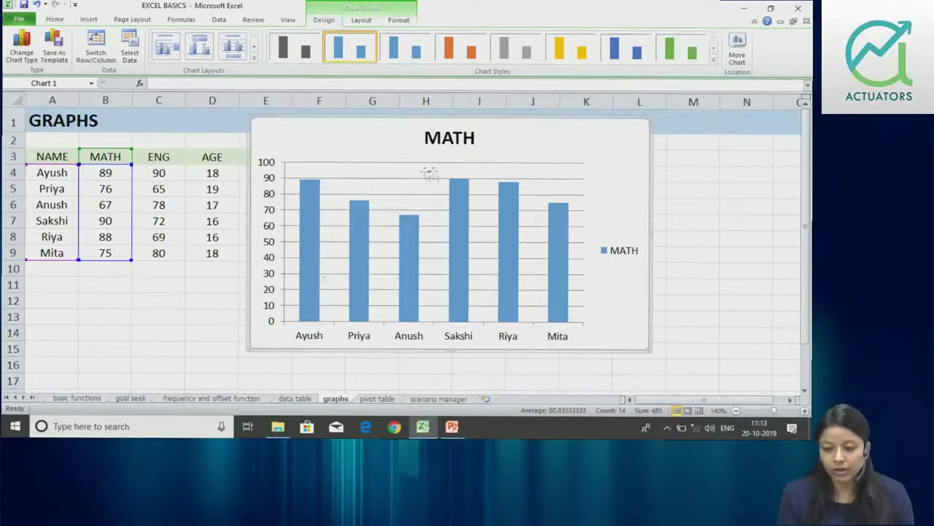
mouse_move(359, 248)
key("alt+Tab")
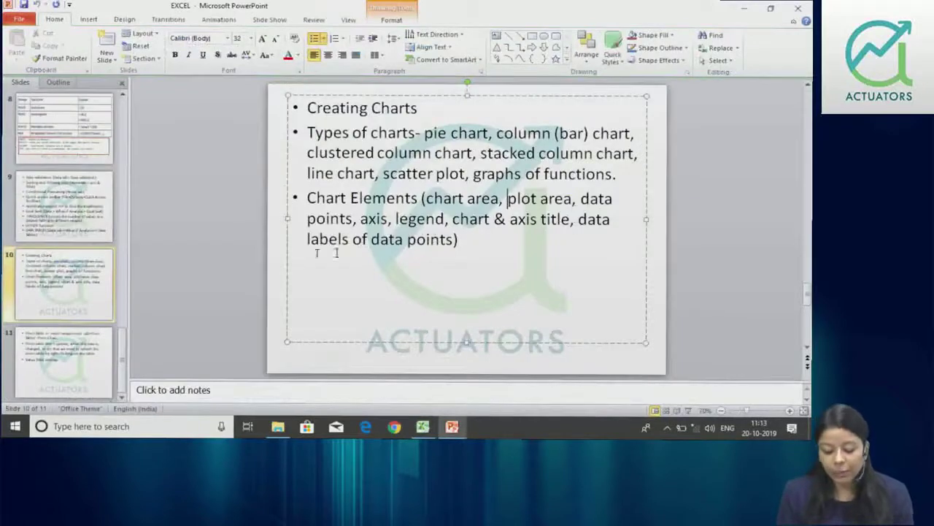
key("alt+Tab")
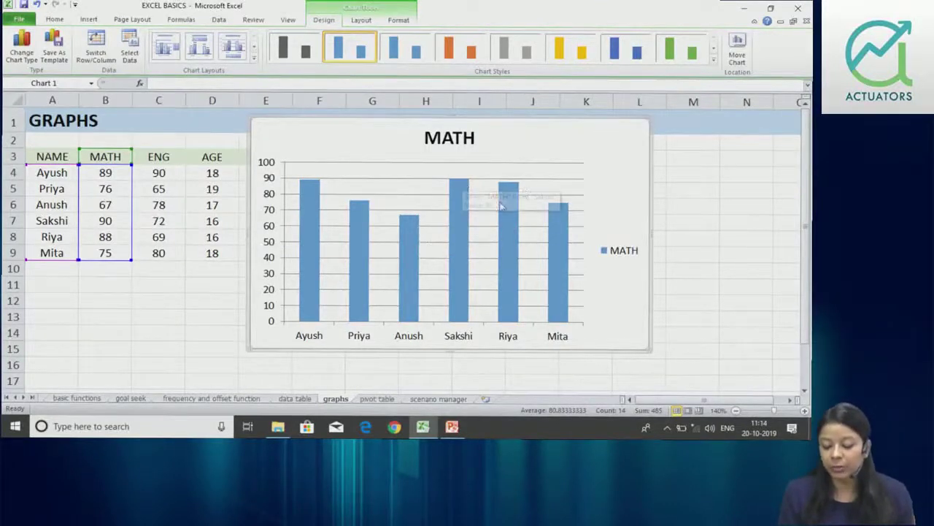
mouse_move(309, 248)
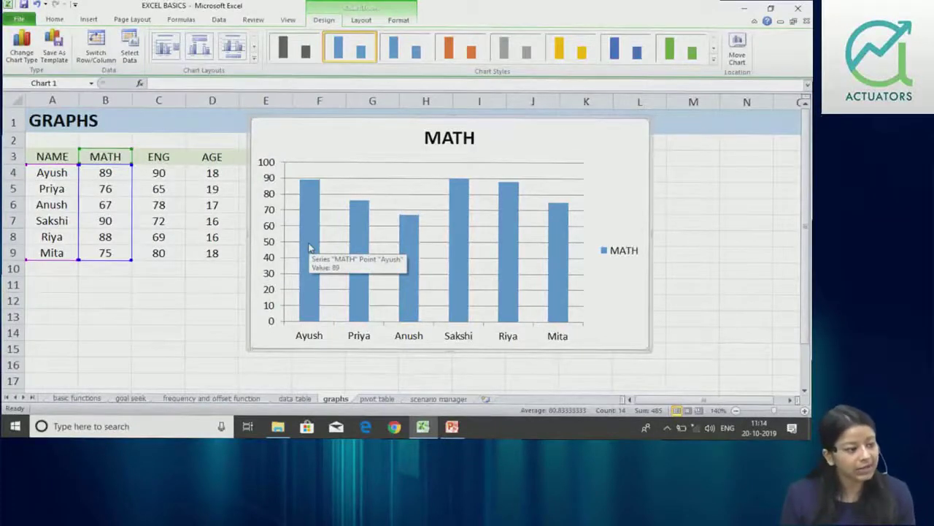
key("alt+Tab")
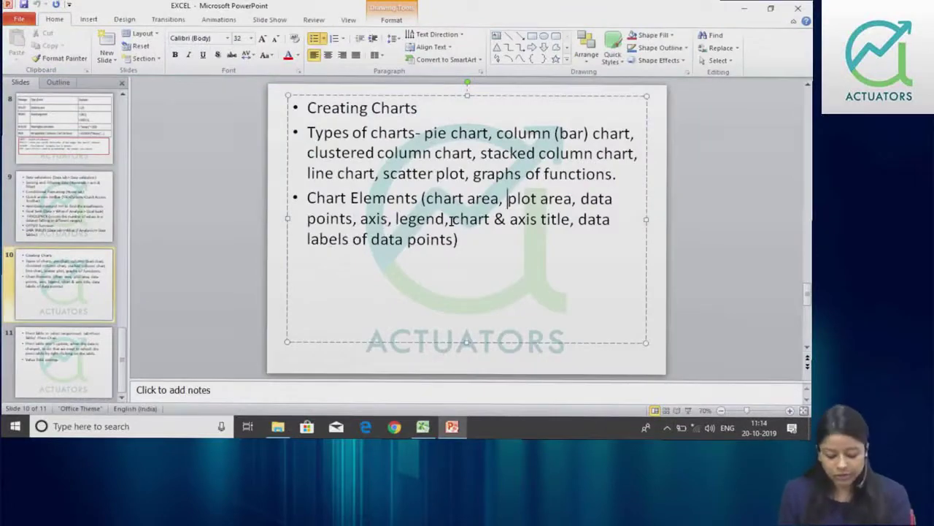
Bring Excel back and show the Chart Tools Layout options for the MATH chart
key("alt+Tab")
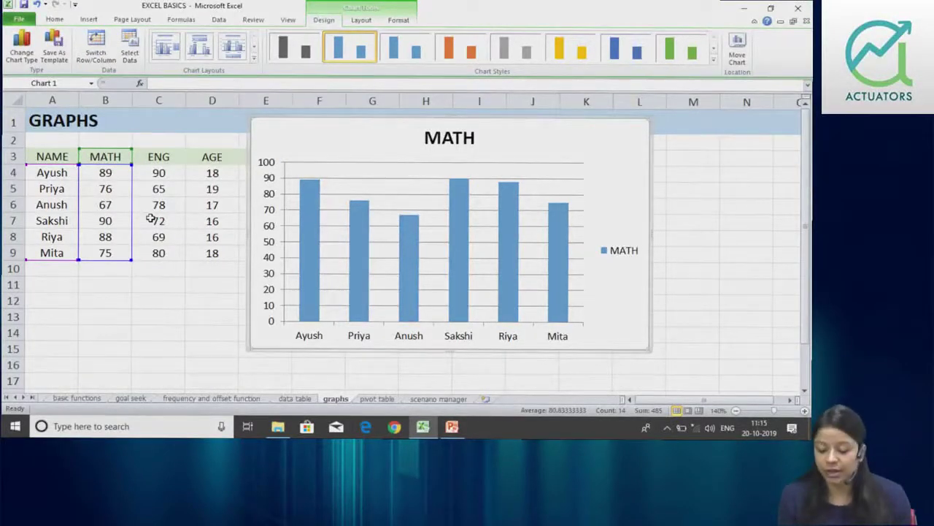
left_click(361, 22)
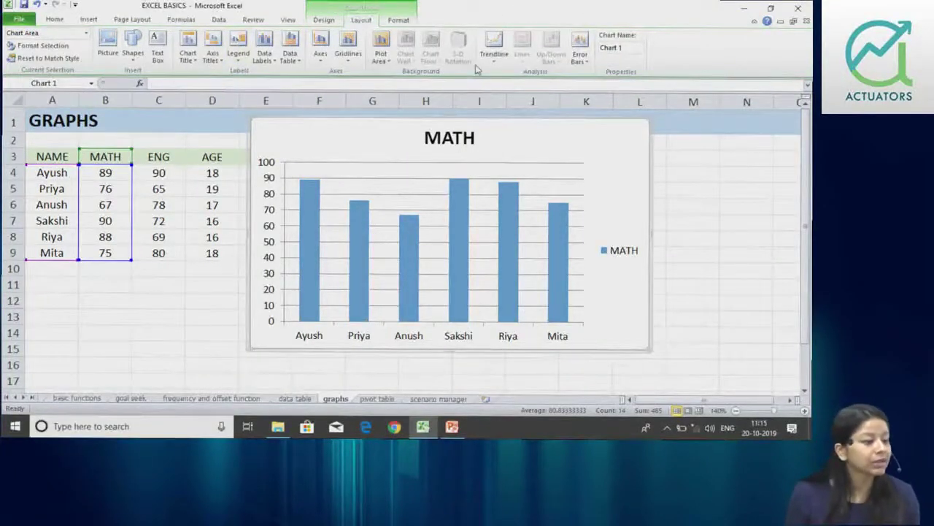
Check the Chart Title placement choices and the MATH title's Format Chart Title settings, changing nothing
left_click(187, 50)
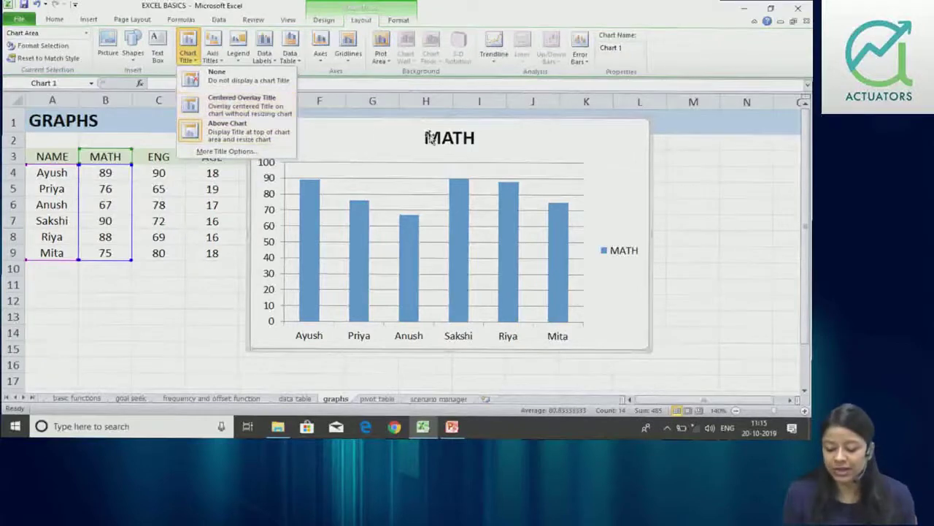
left_click(467, 136)
double_click(468, 136)
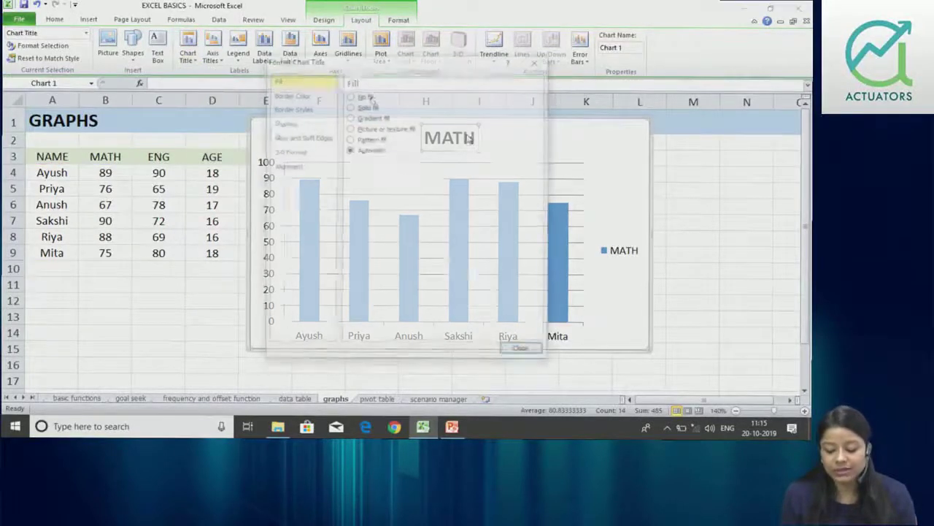
left_click(536, 59)
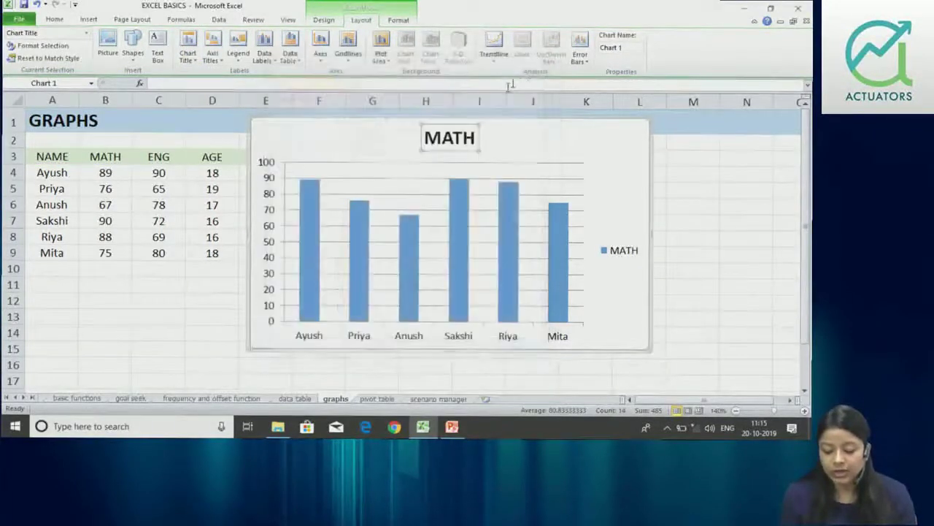
Replace the chart title MATH with MATH MARKS
left_click(473, 138)
key("BackSpace")
key("BackSpace")
key("BackSpace")
key("BackSpace")
type("ma")
key("BackSpace")
key("BackSpace")
type("MATH MARKS")
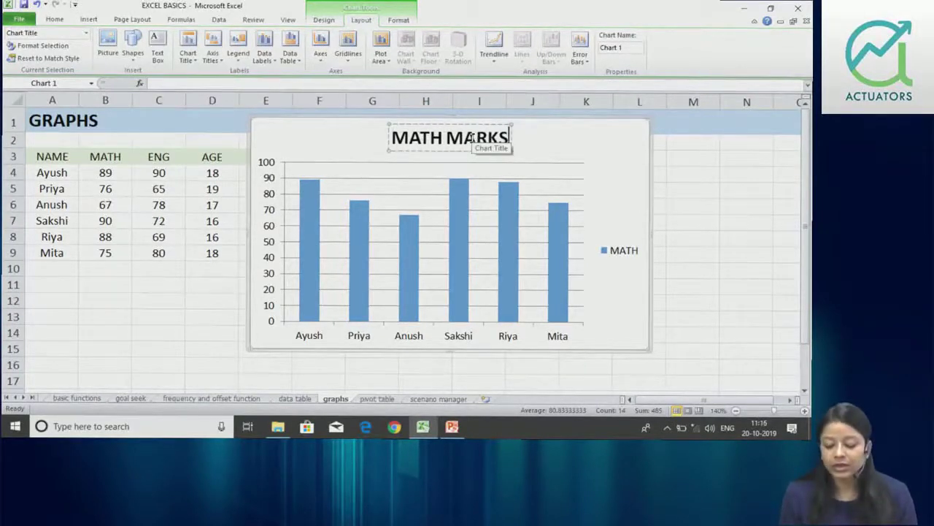
left_click(536, 154)
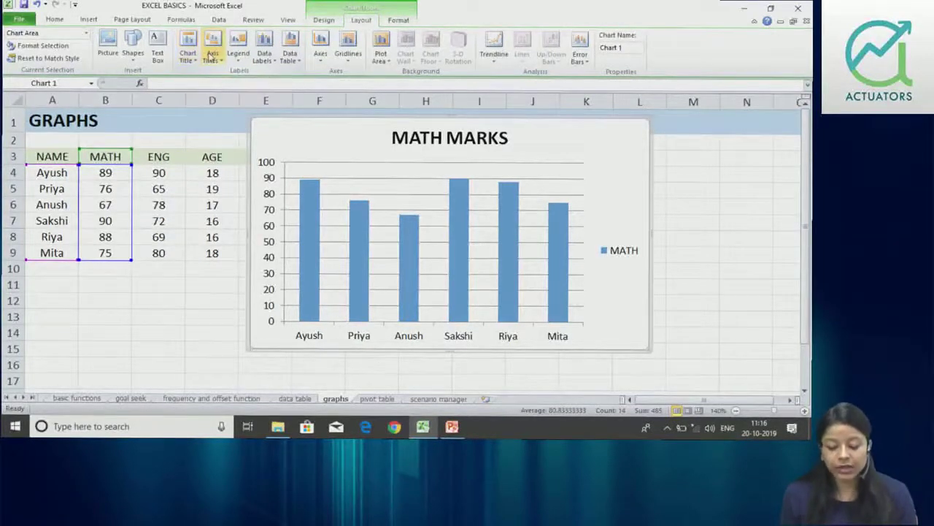
Add a primary horizontal axis title below the axis reading NAME
left_click(210, 56)
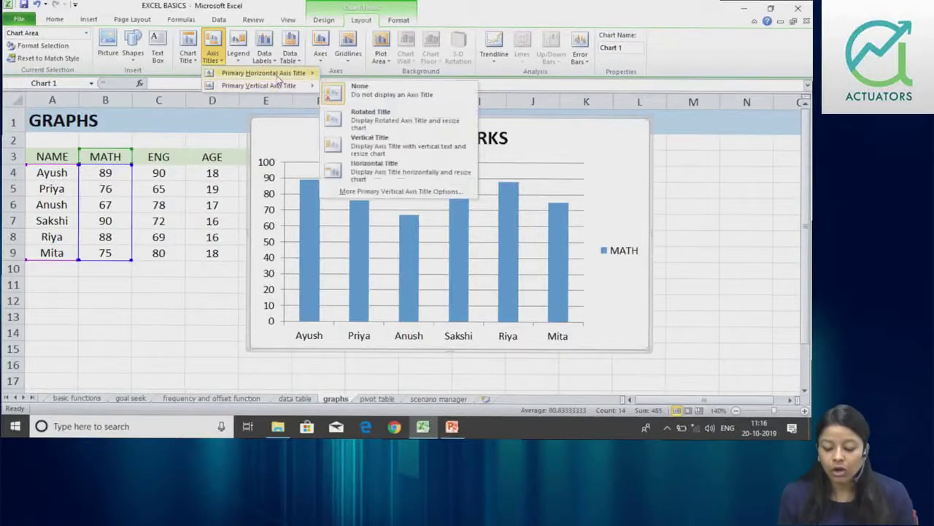
mouse_move(262, 73)
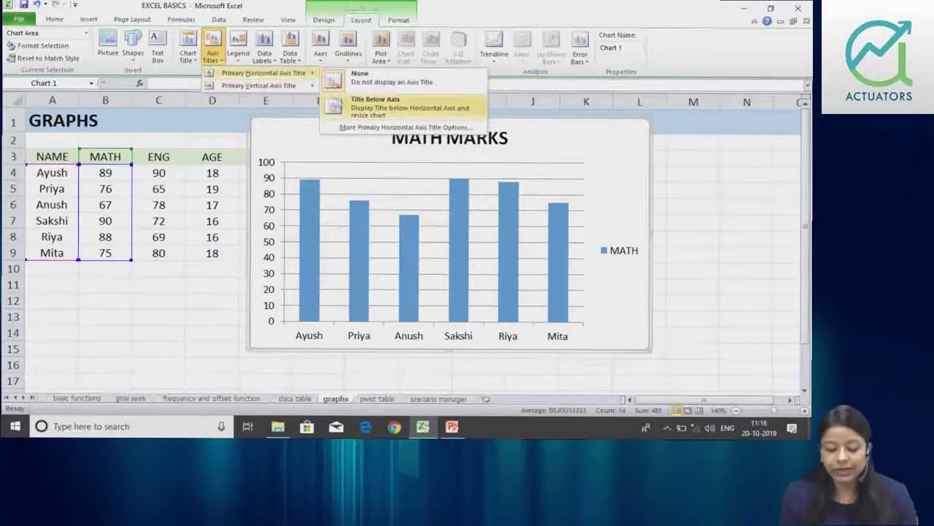
left_click(347, 107)
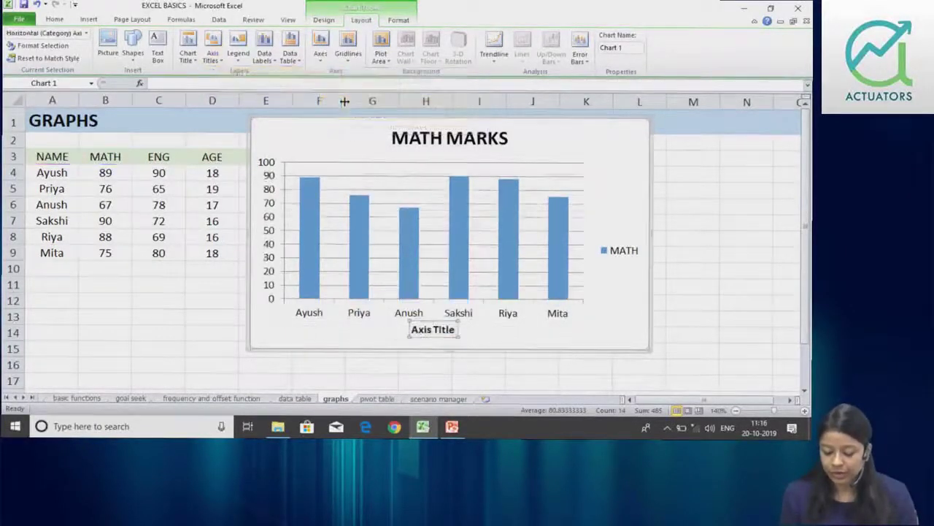
type("NA")
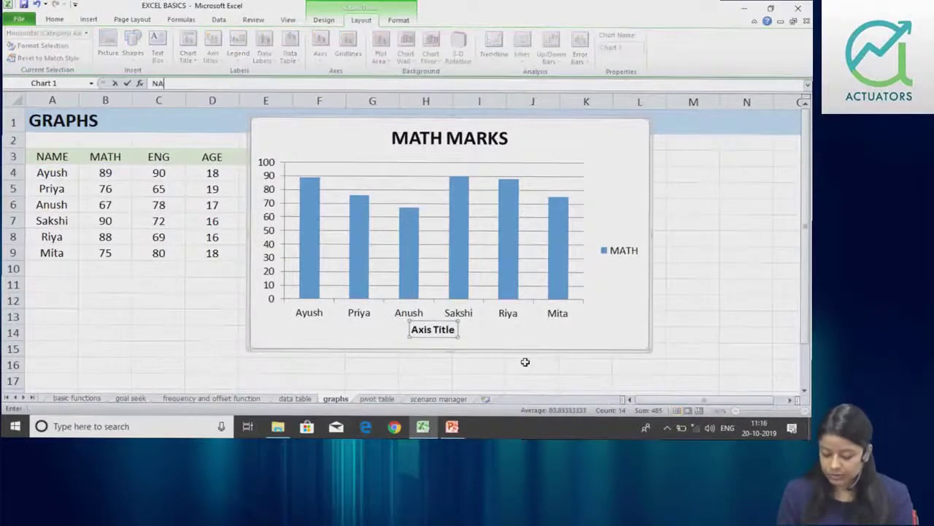
type("ME")
key("Return")
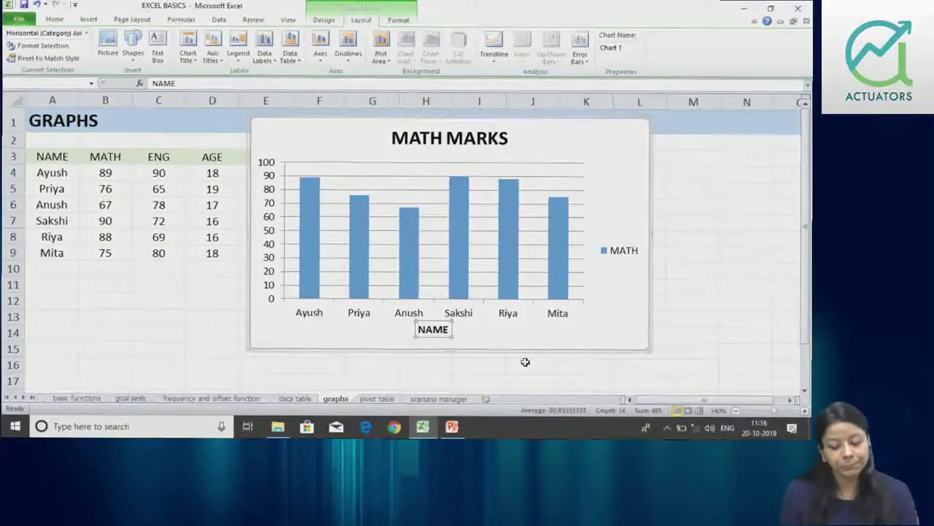
Add a rotated primary vertical axis title reading MARKS
left_click(212, 52)
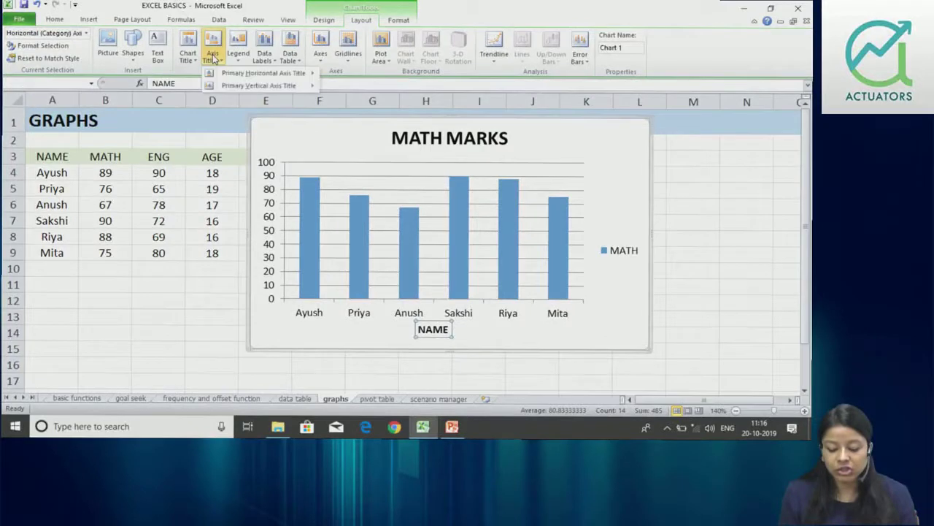
mouse_move(259, 85)
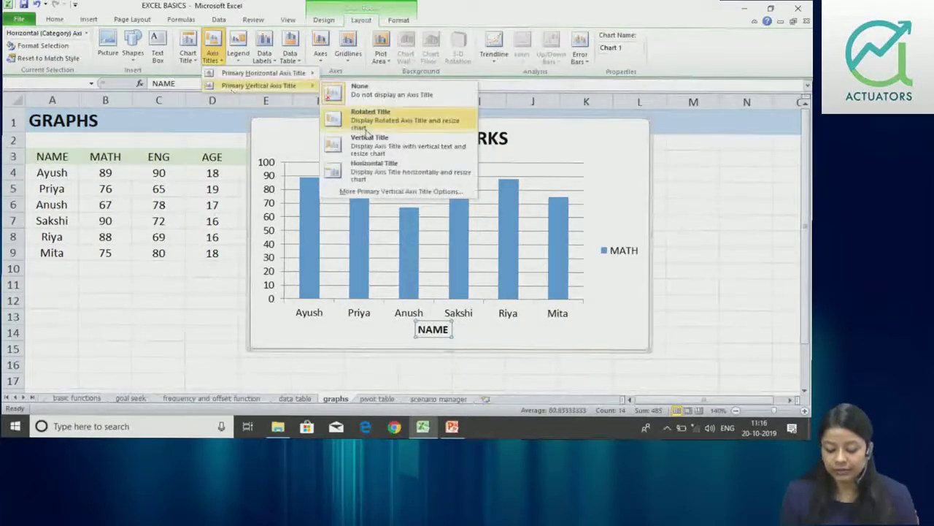
left_click(365, 124)
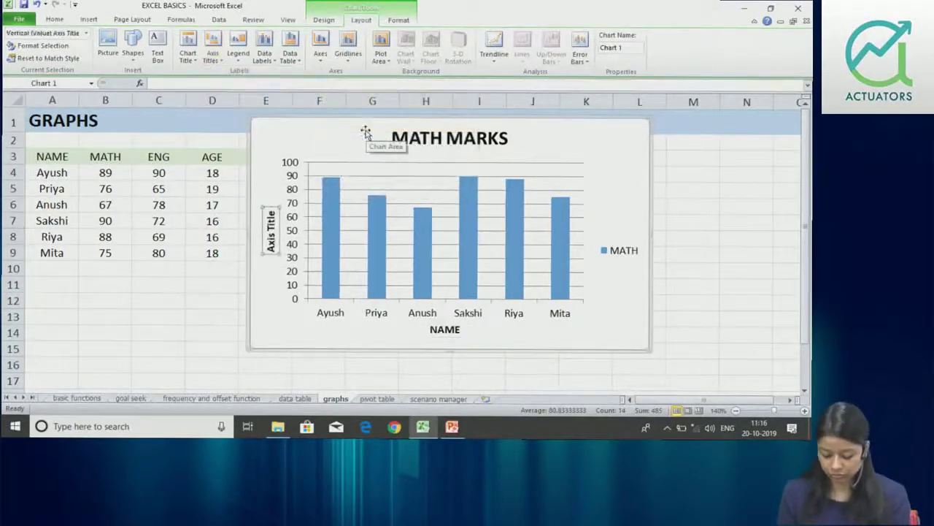
type("MARKS")
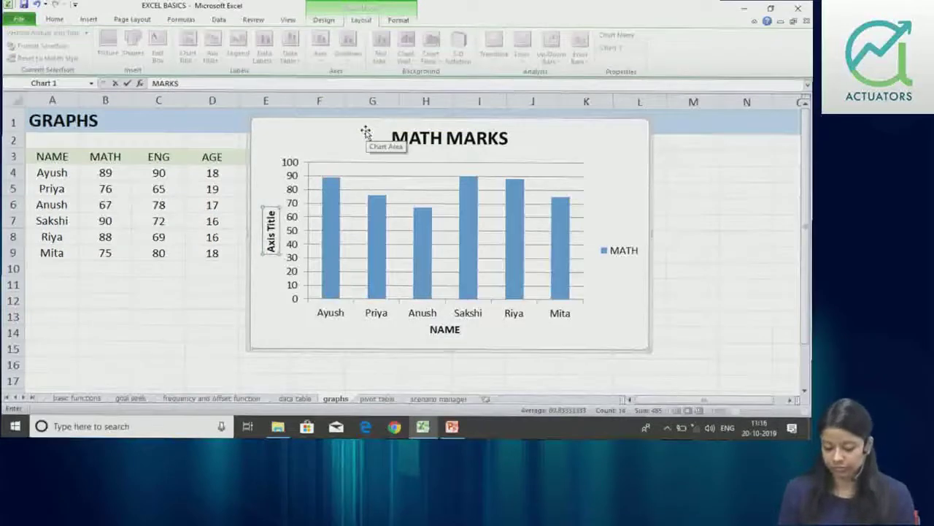
key("Return")
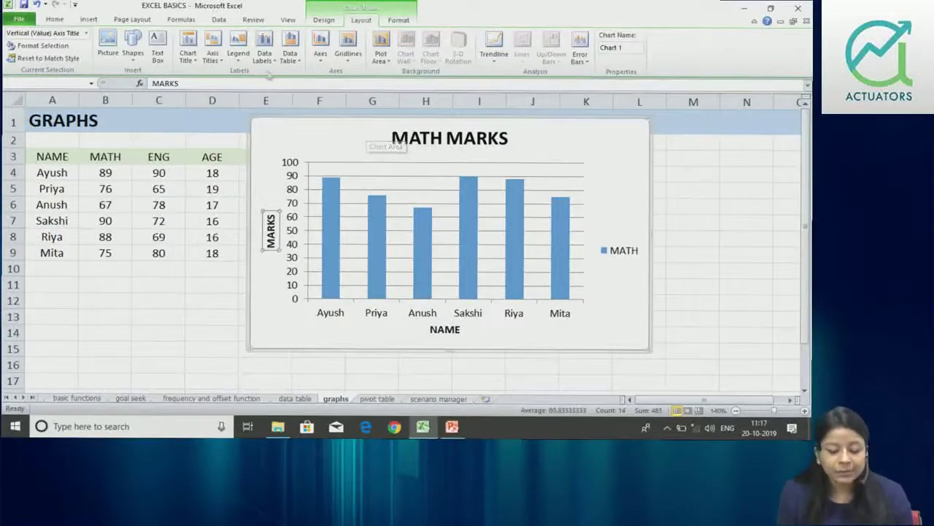
left_click(238, 57)
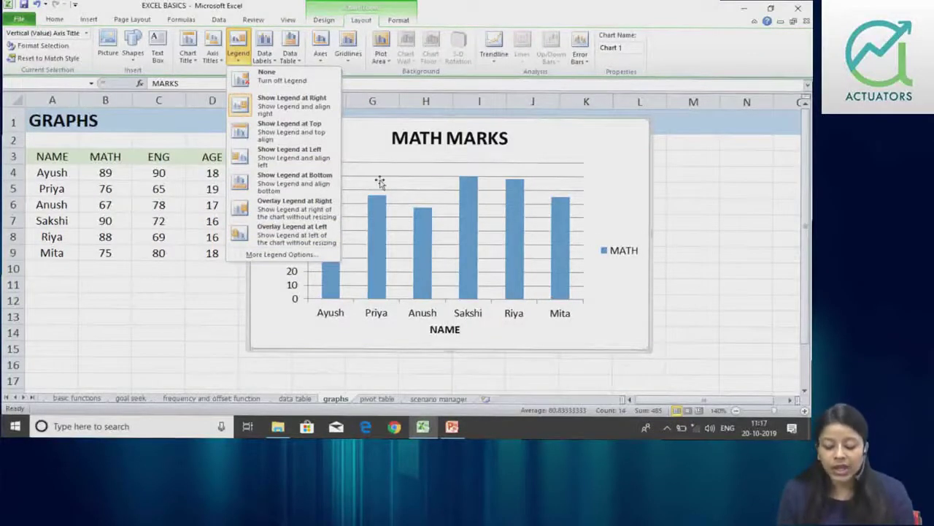
Dismiss the Legend choices unchanged and bring up the Data Labels position options for the MATH MARKS chart
left_click(357, 148)
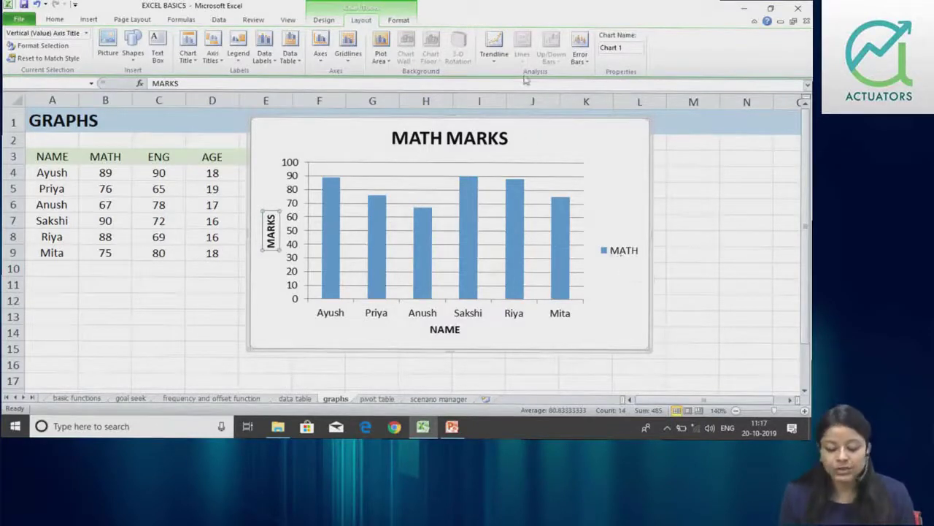
left_click(272, 60)
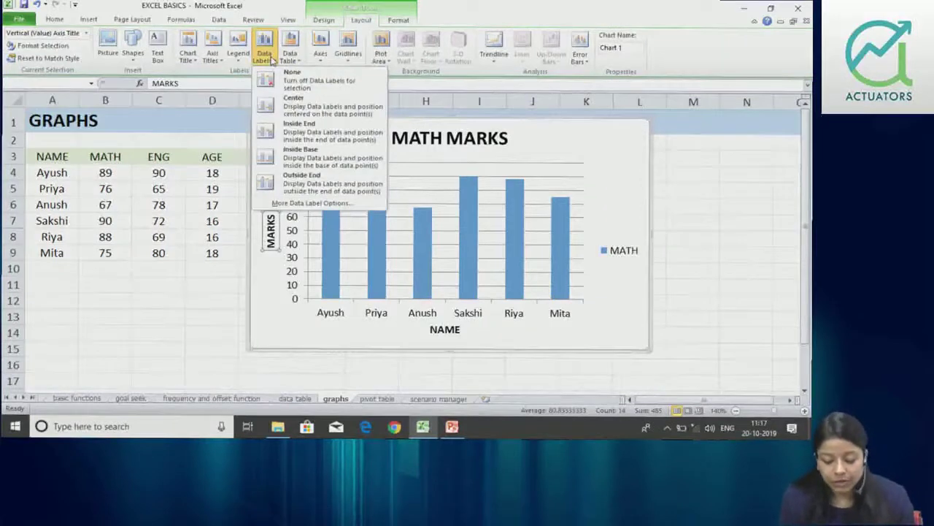
Put centred value labels on each MATH MARKS bar, then bring up the Data Table choices
left_click(309, 113)
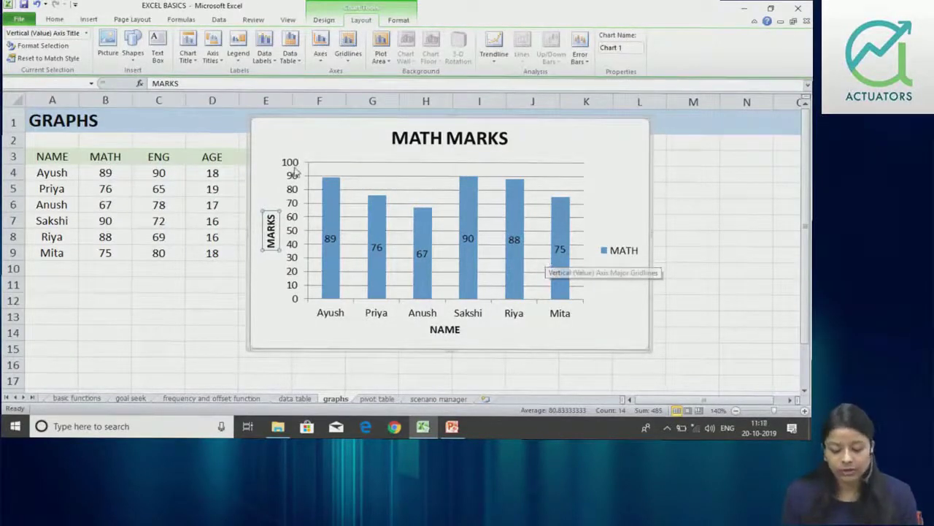
left_click(265, 63)
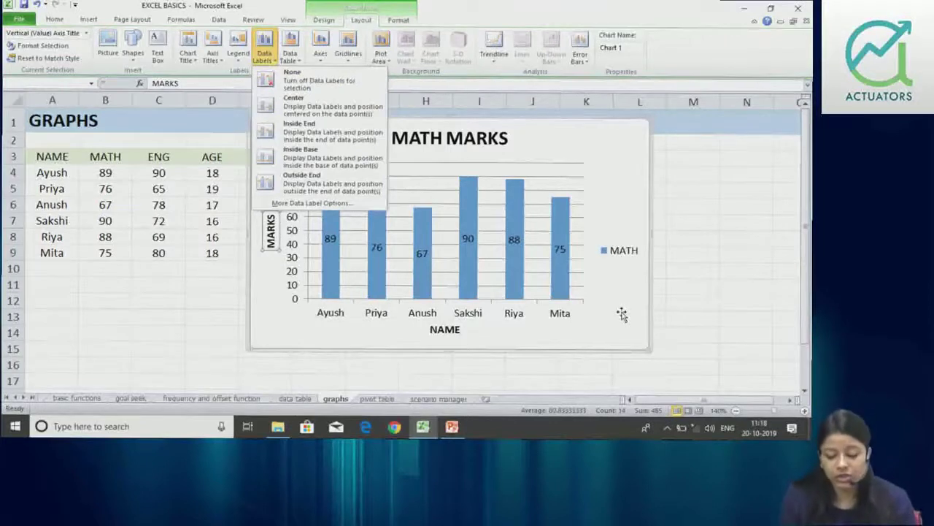
left_click(291, 54)
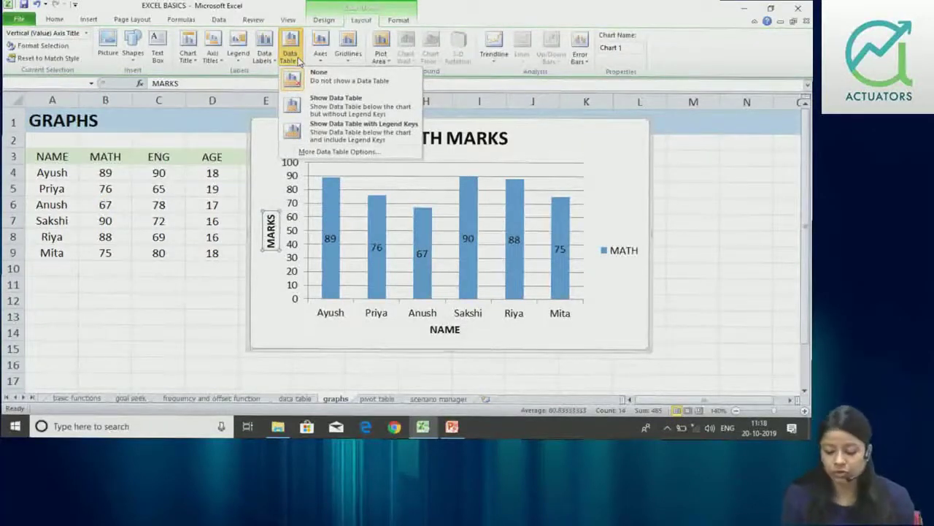
left_click(322, 59)
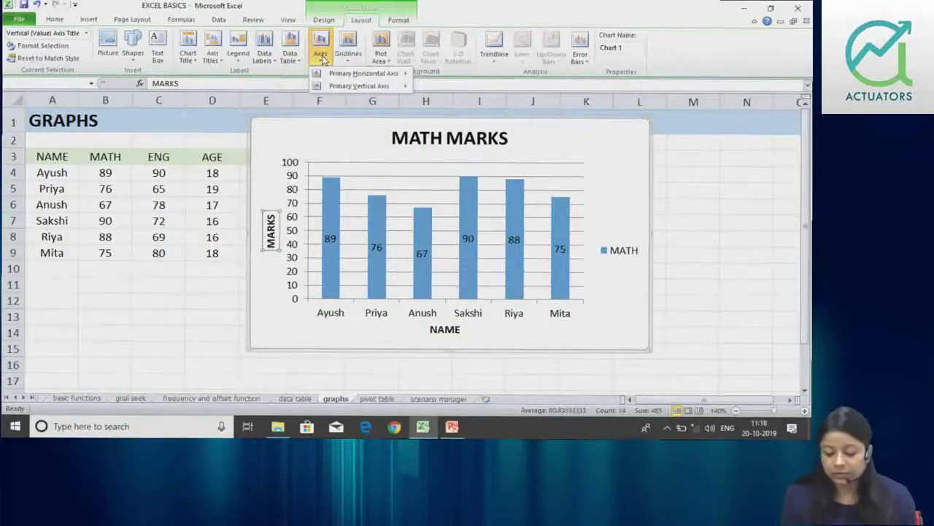
mouse_move(363, 73)
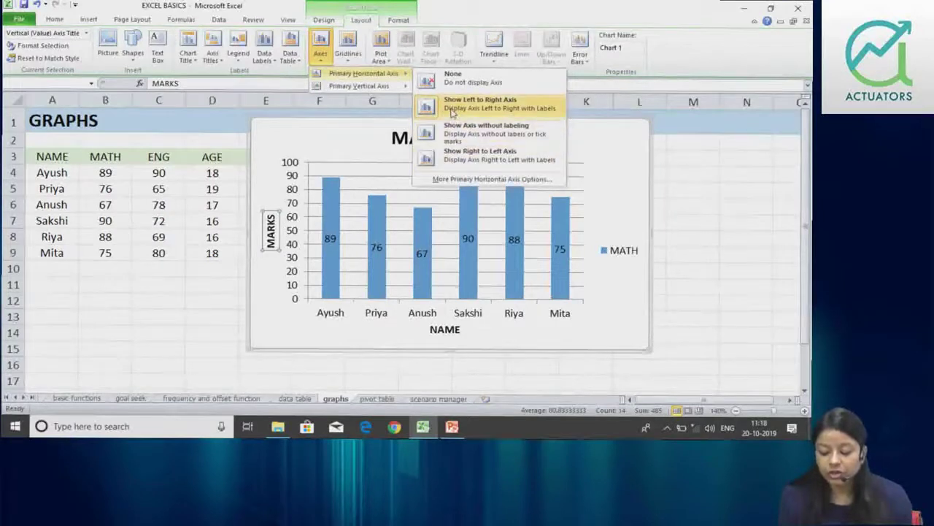
left_click(461, 161)
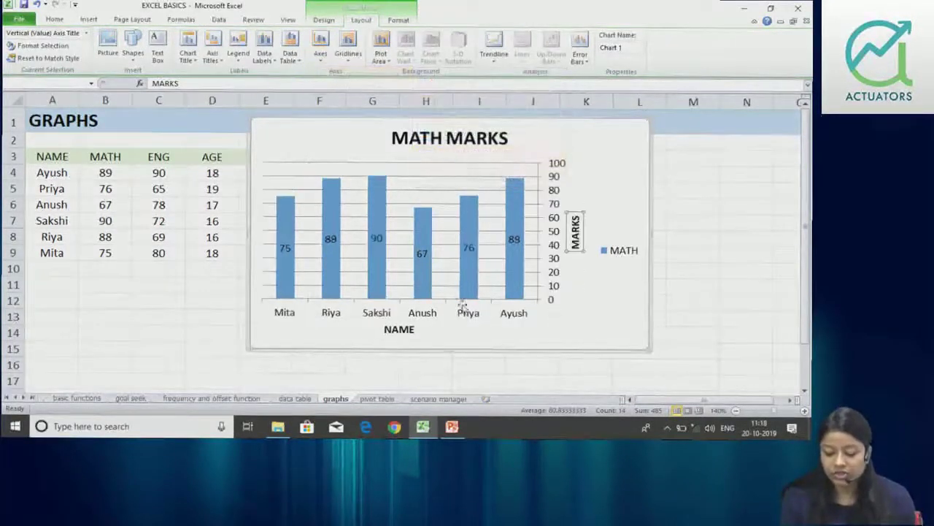
left_click(319, 53)
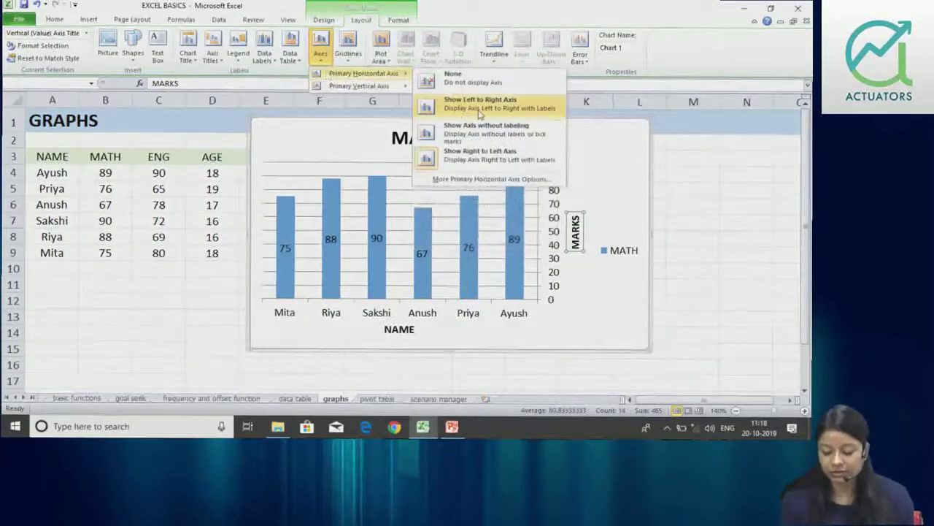
left_click(476, 113)
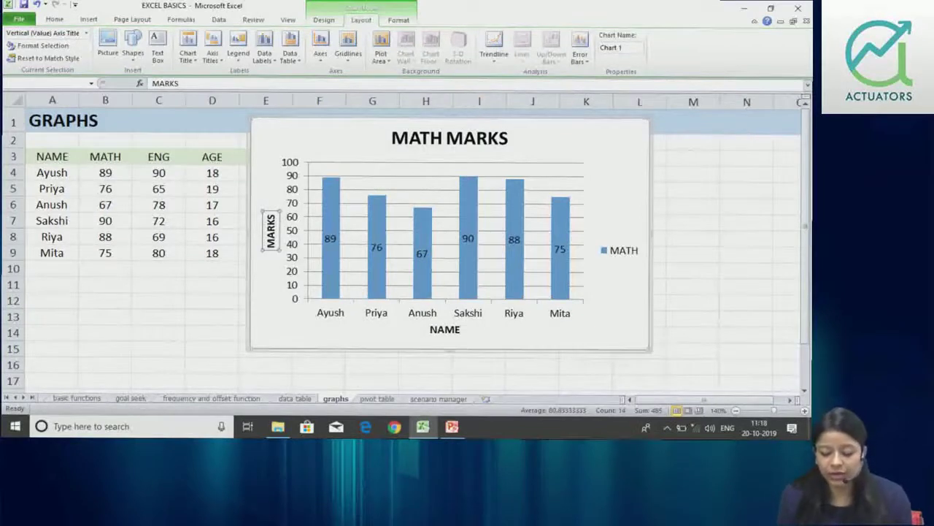
left_click(348, 57)
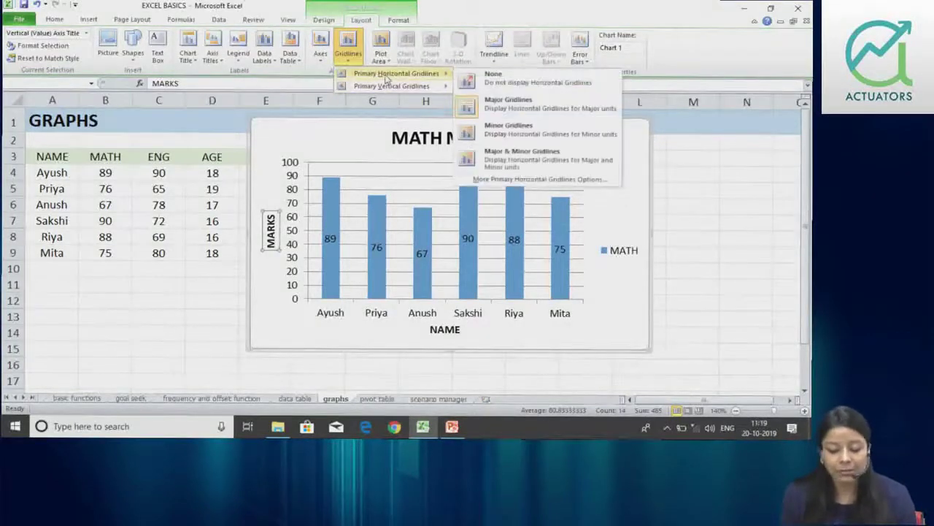
mouse_move(397, 73)
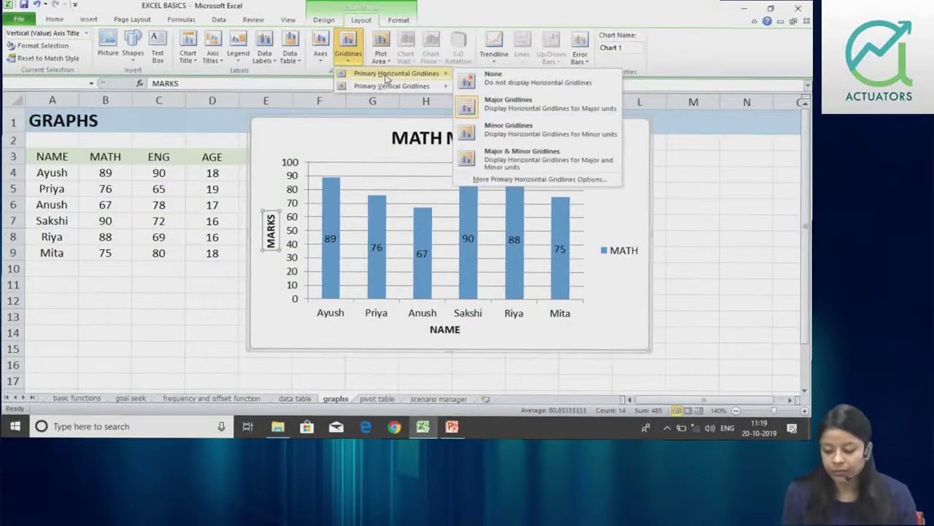
left_click(497, 78)
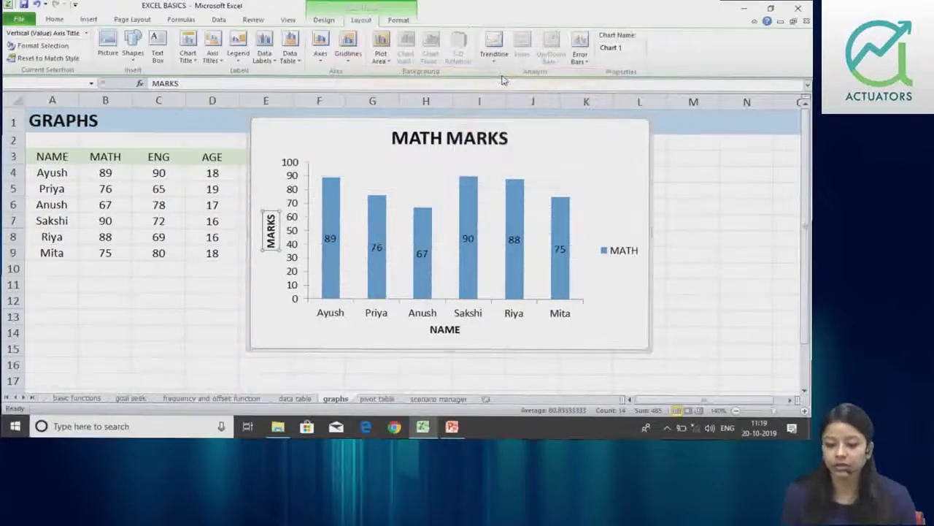
left_click(381, 53)
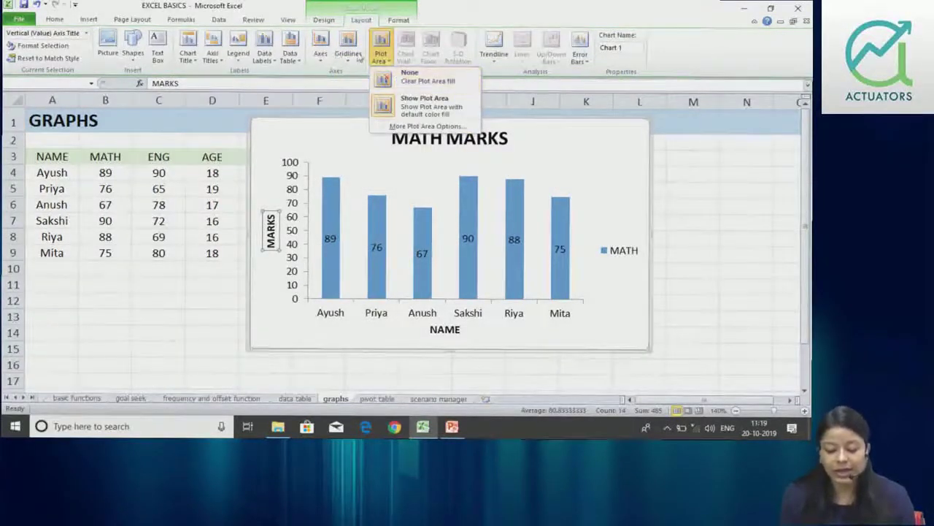
left_click(357, 56)
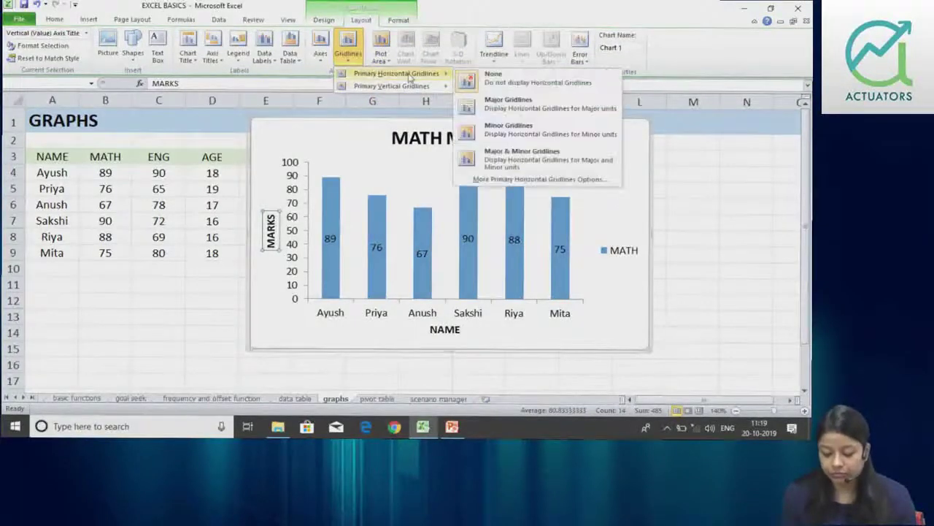
left_click(501, 115)
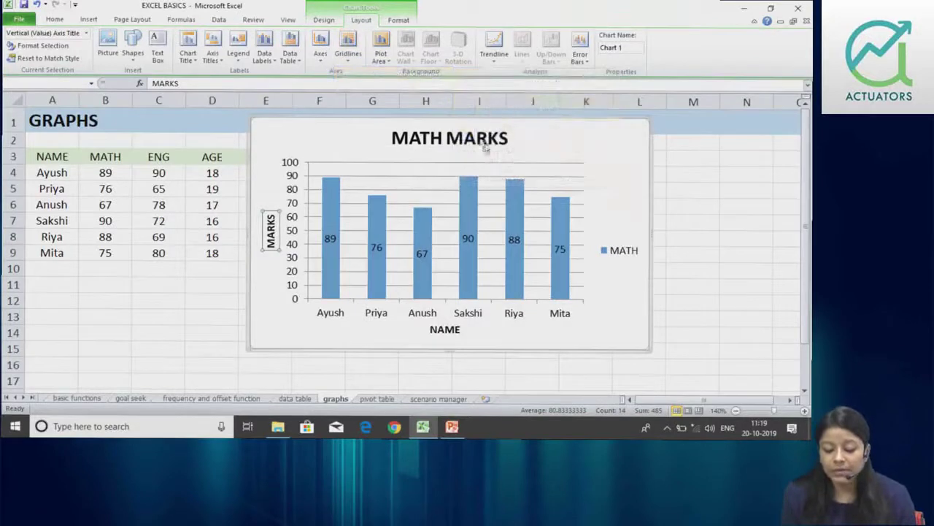
left_click(439, 164)
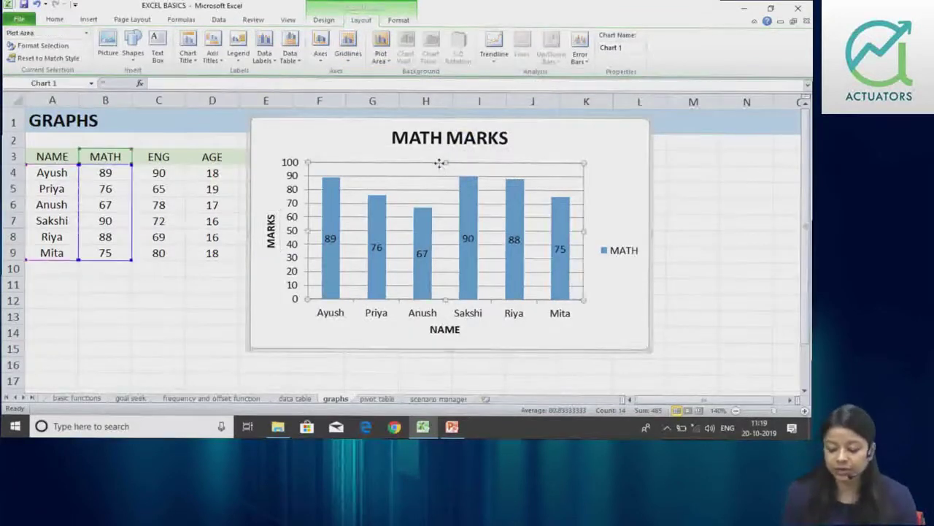
left_click(600, 162)
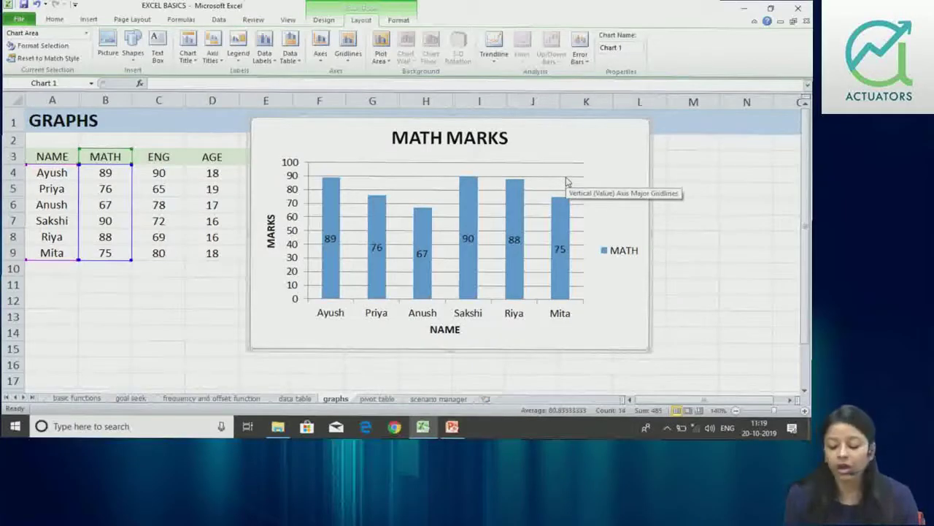
left_click(567, 180)
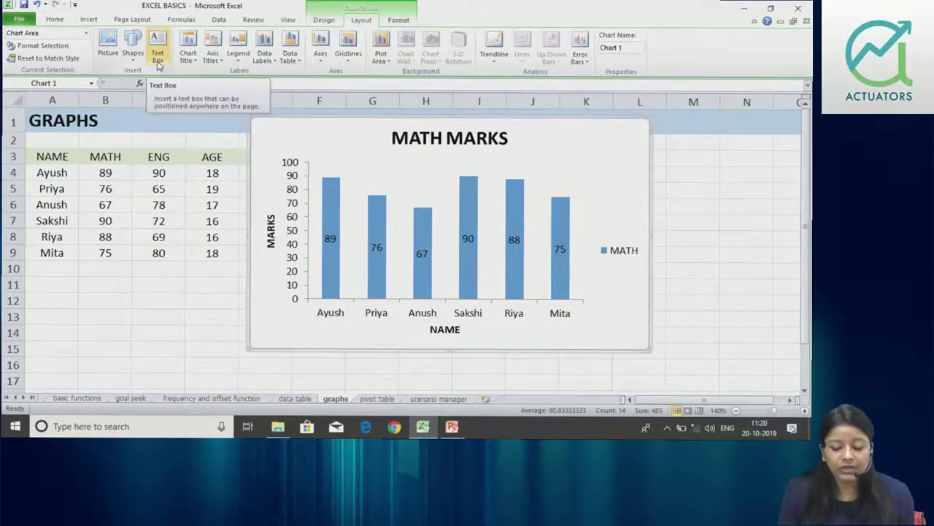
Discard a trial text box and move the MATH MARKS chart right of the table, uncovering AGE and SEX
left_click(159, 65)
left_click_drag(557, 144, 621, 191)
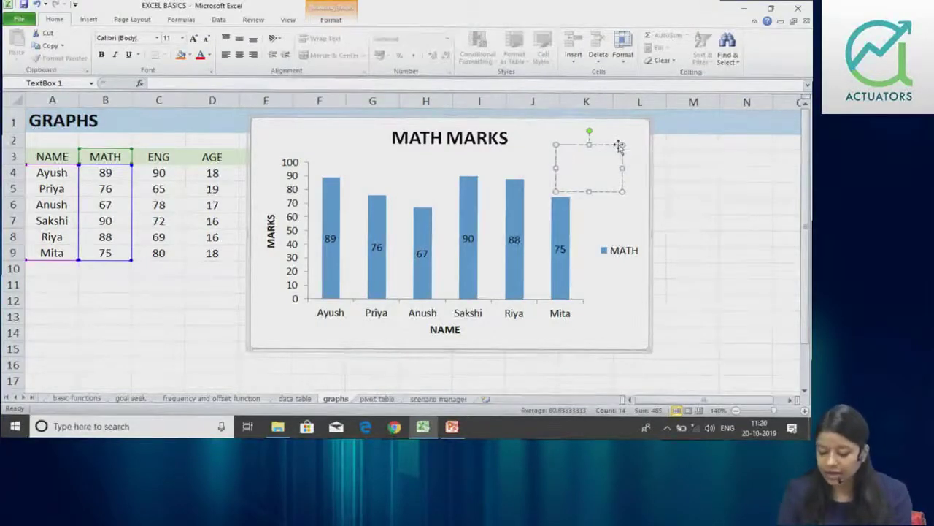
left_click(618, 147)
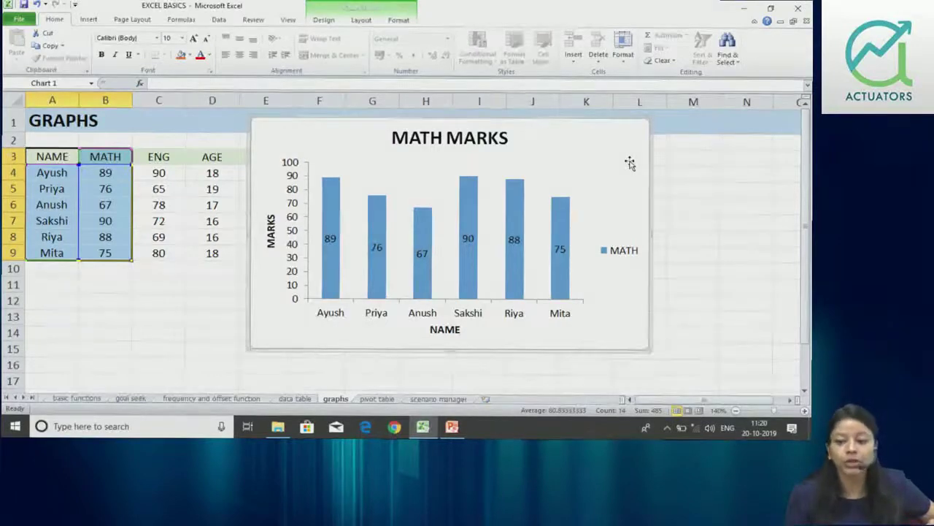
mouse_move(584, 167)
left_mouse_down()
mouse_move(695, 200)
mouse_move(678, 179)
left_mouse_up()
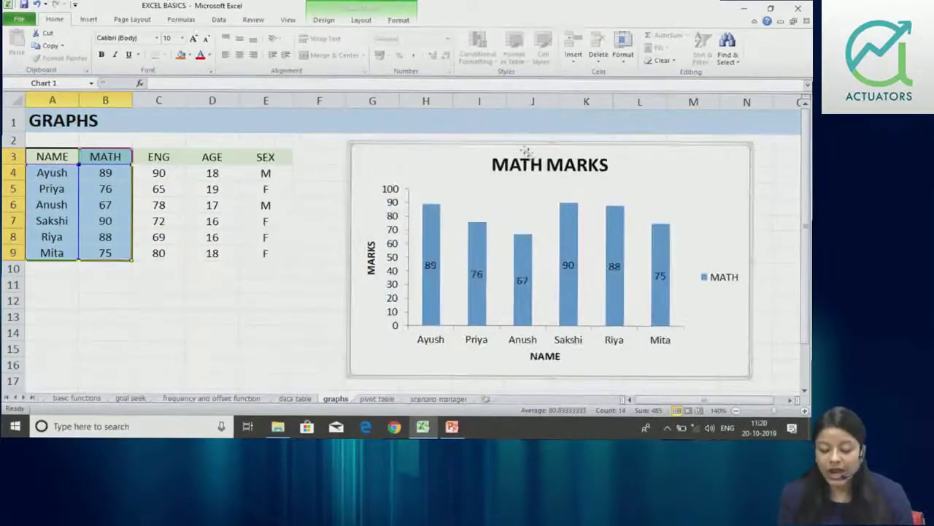
left_click_drag(448, 161, 420, 153)
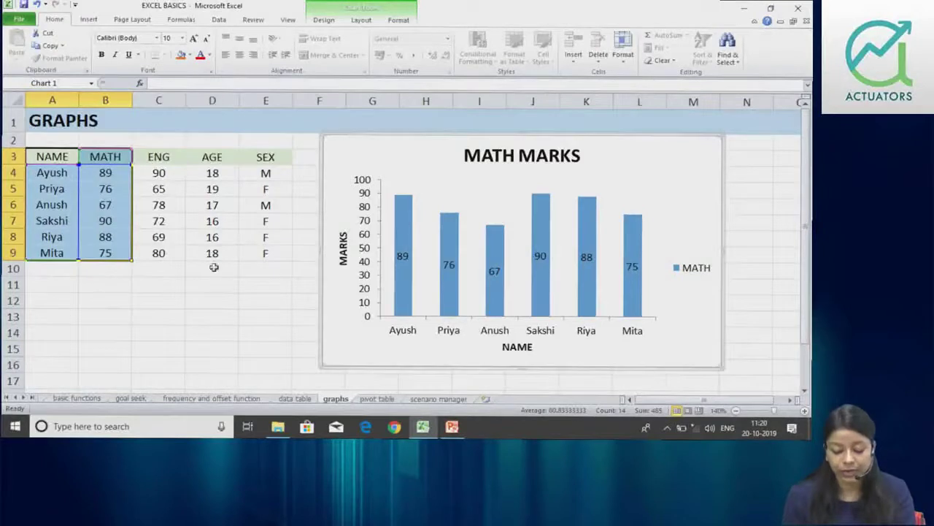
left_click(215, 312)
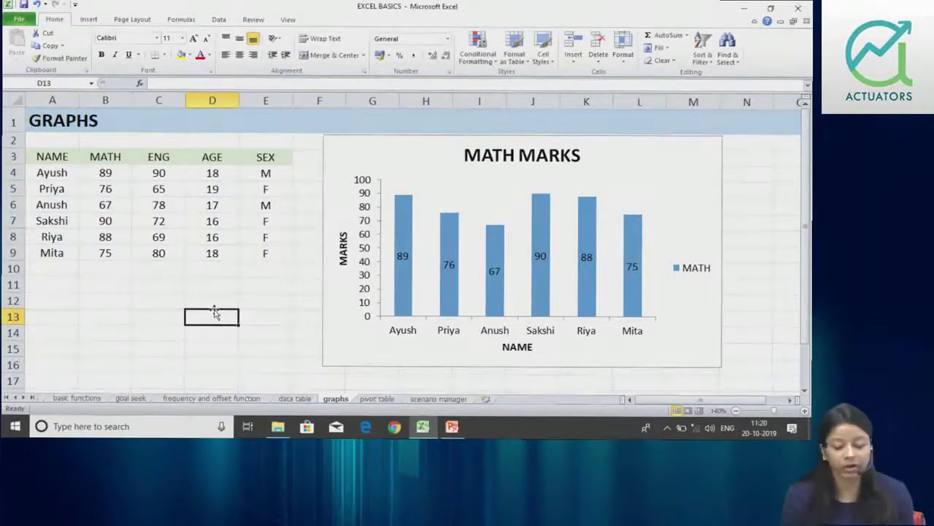
left_click(400, 165)
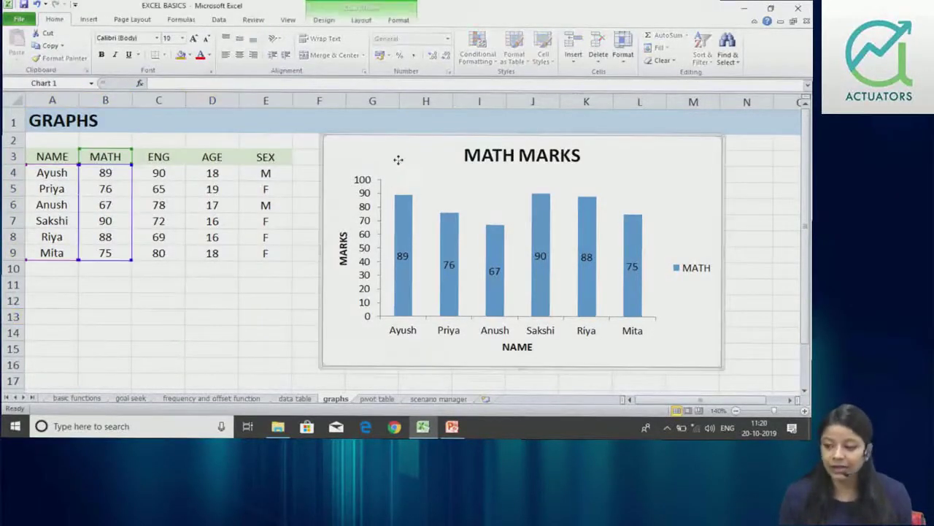
Add a chart series named from C3 with values C4:C9 through Select Data
right_click(400, 163)
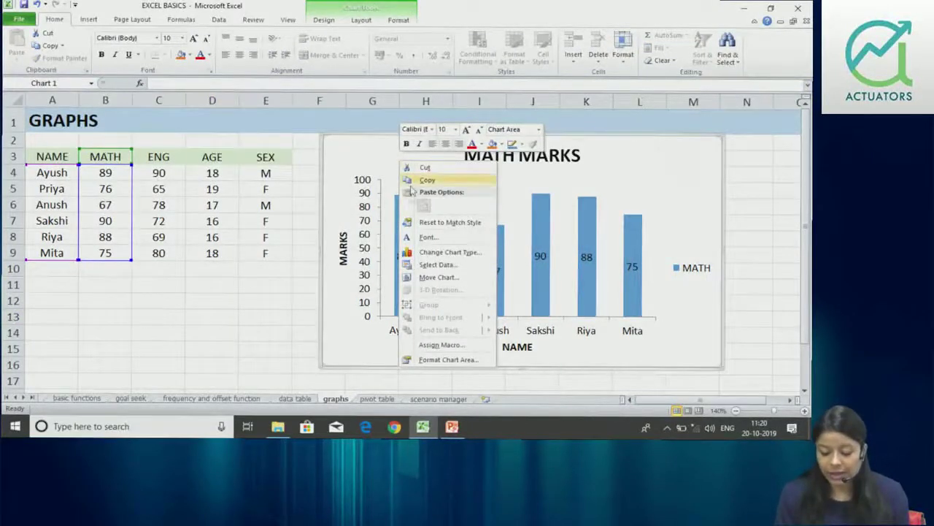
left_click(423, 264)
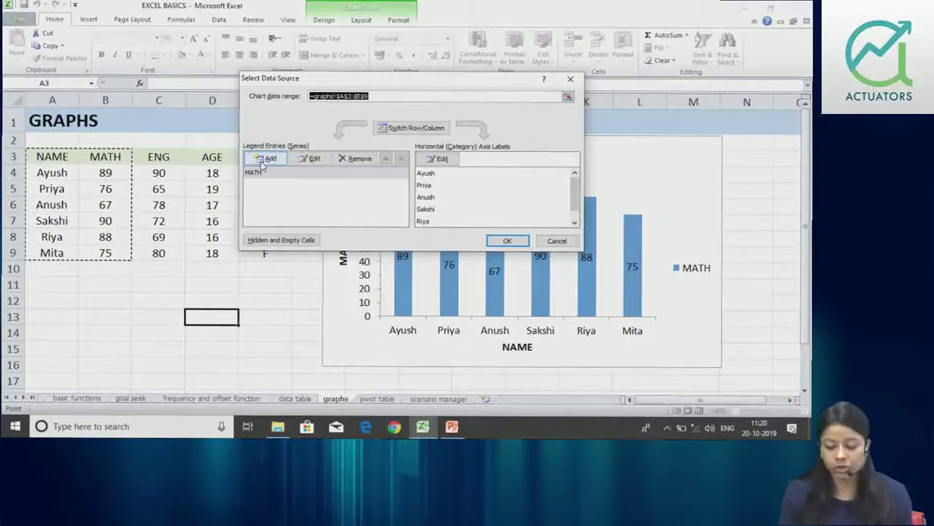
left_click(265, 159)
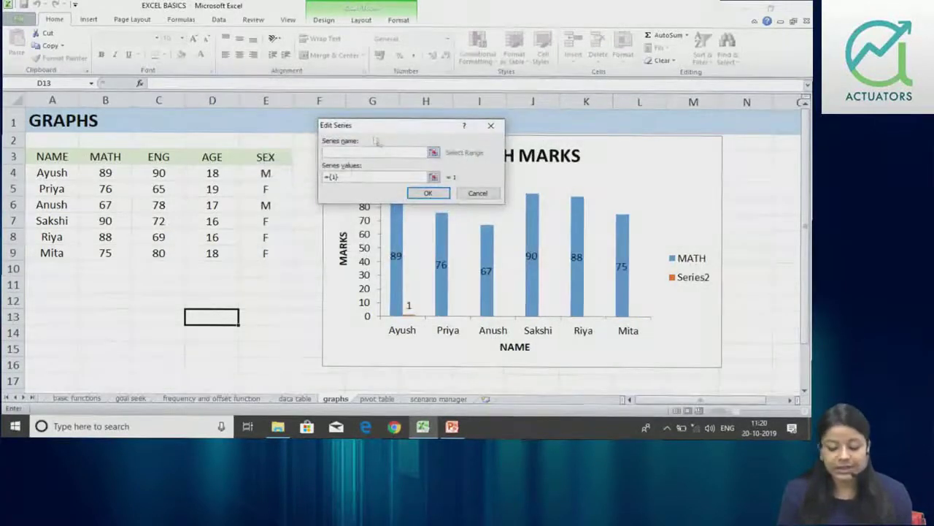
left_click(181, 156)
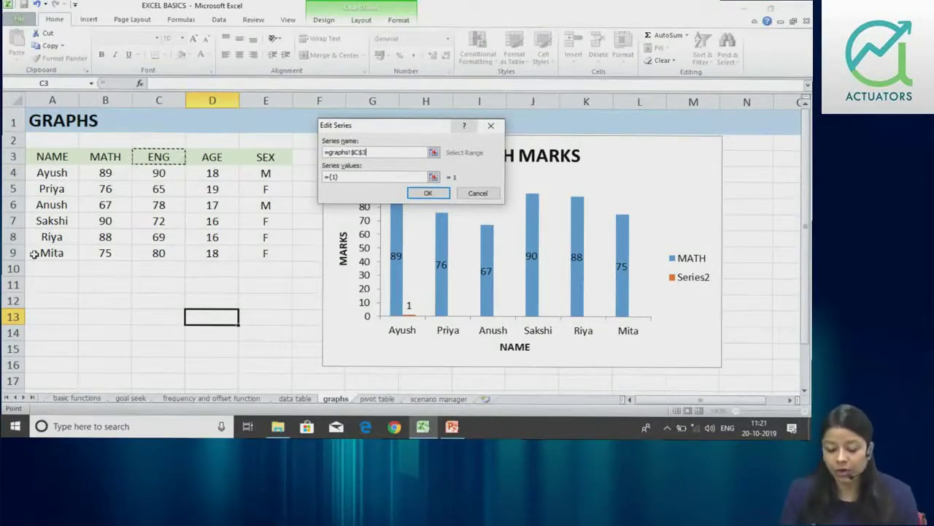
left_click(346, 178)
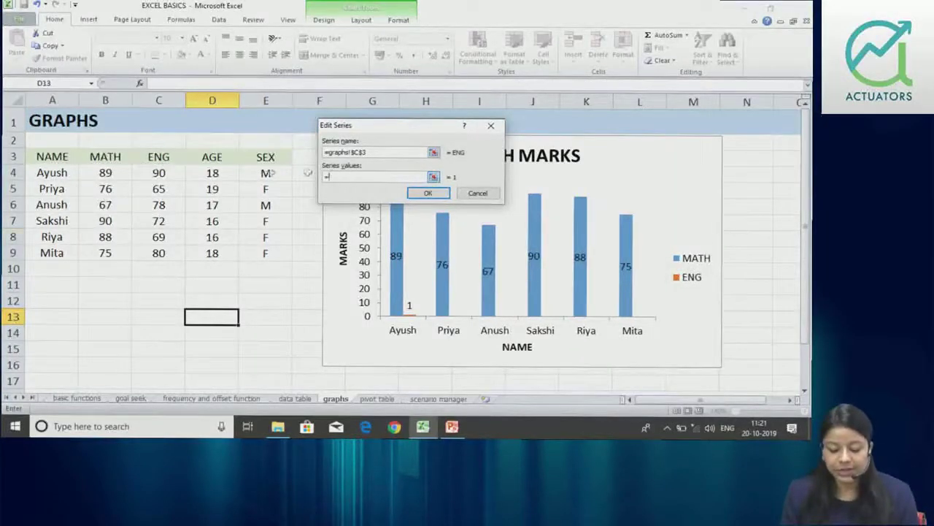
left_click_drag(162, 173, 162, 251)
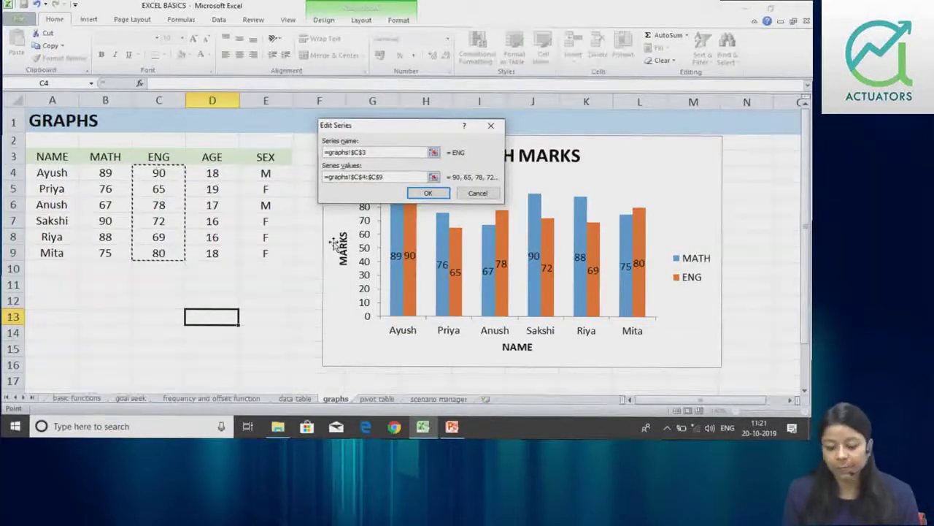
left_click(427, 192)
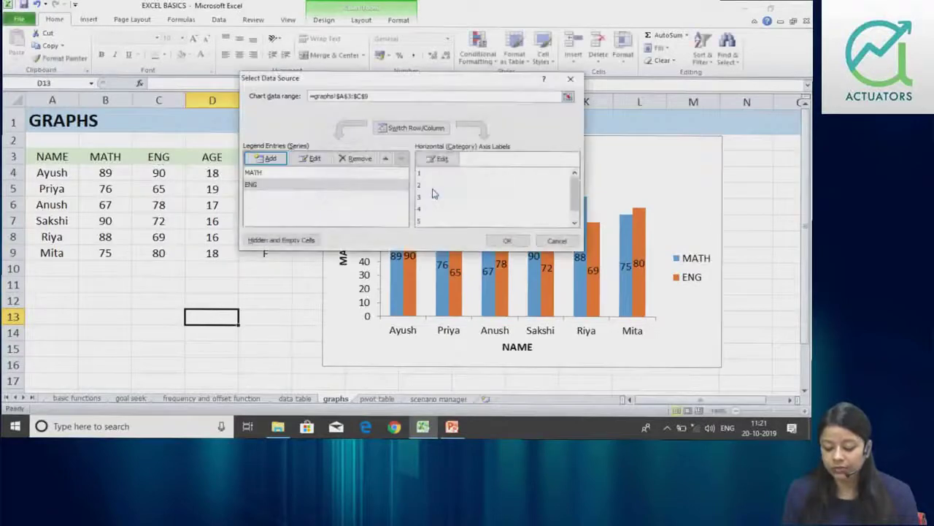
left_click(509, 243)
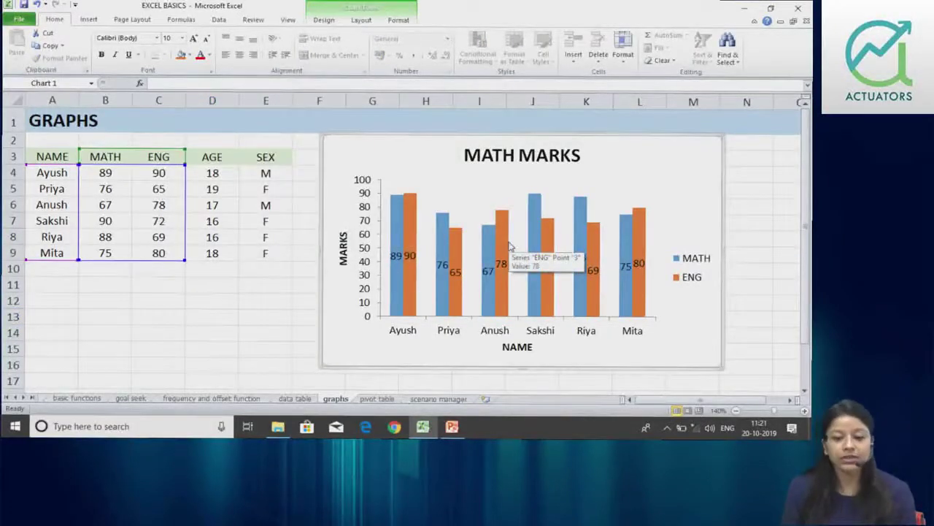
right_click(476, 185)
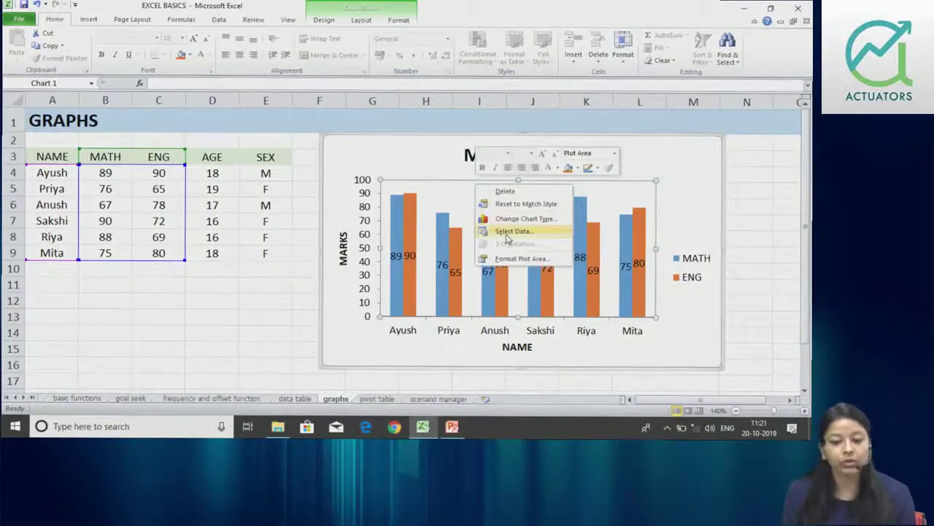
left_click(509, 232)
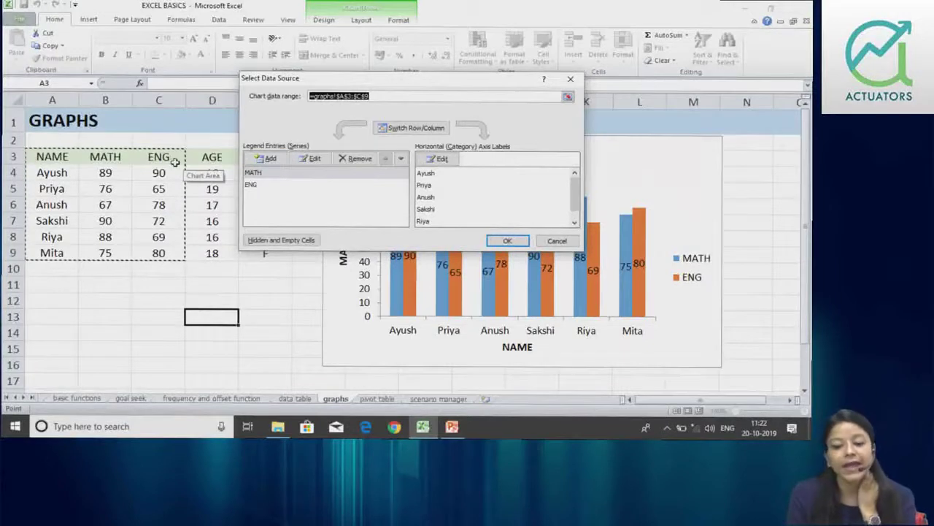
left_click(576, 78)
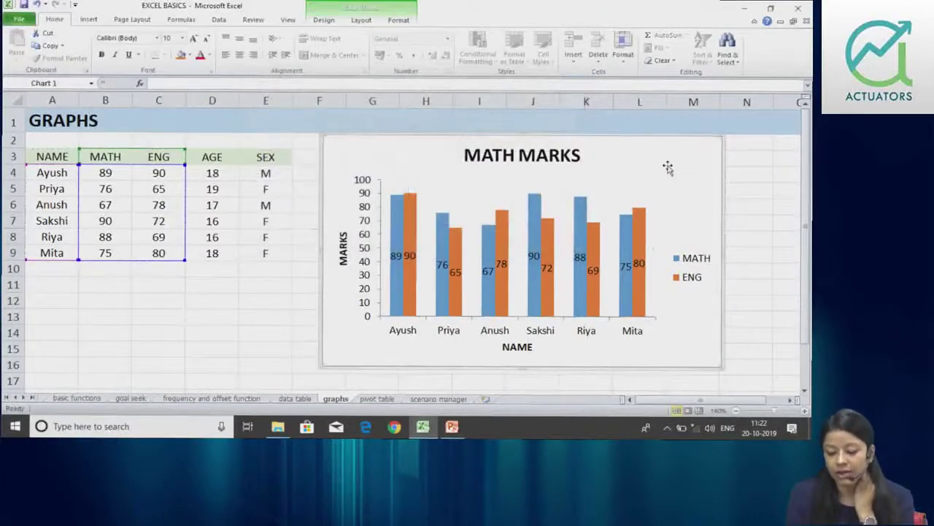
right_click(666, 160)
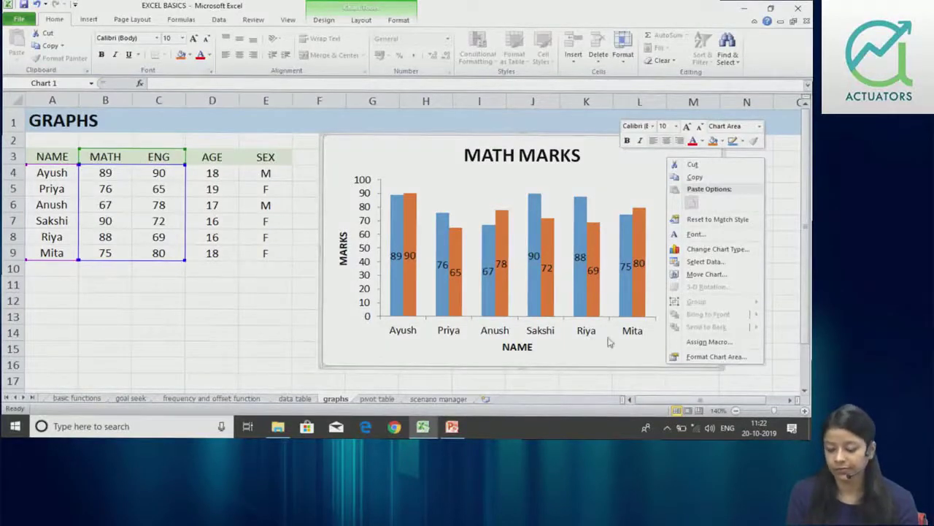
left_click(641, 156)
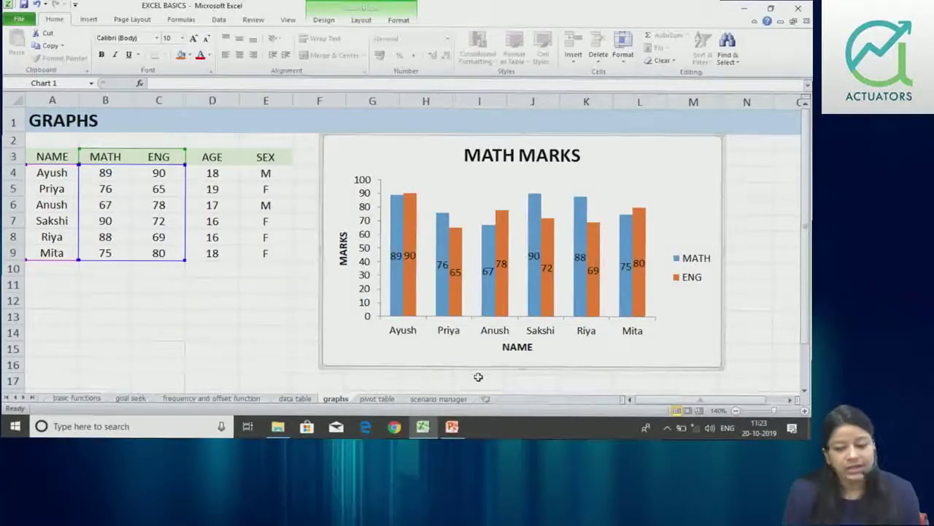
right_click(437, 155)
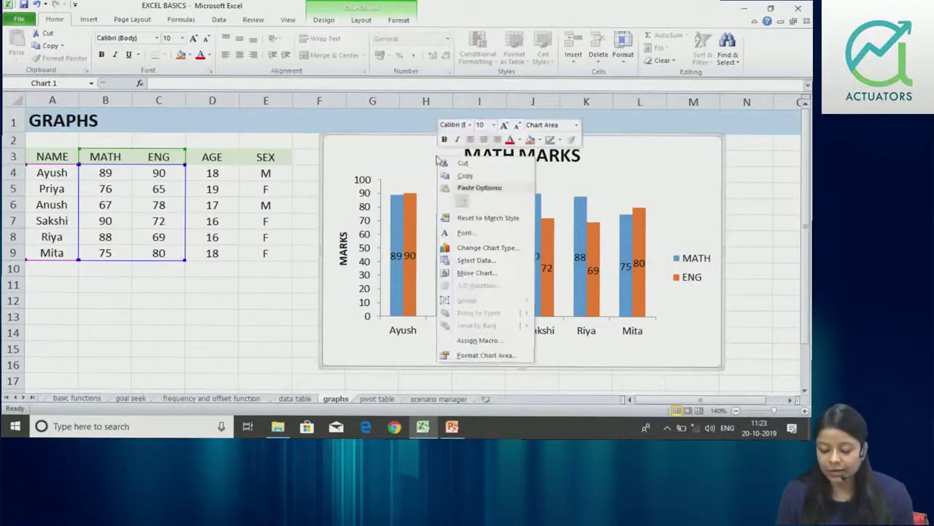
left_click(477, 259)
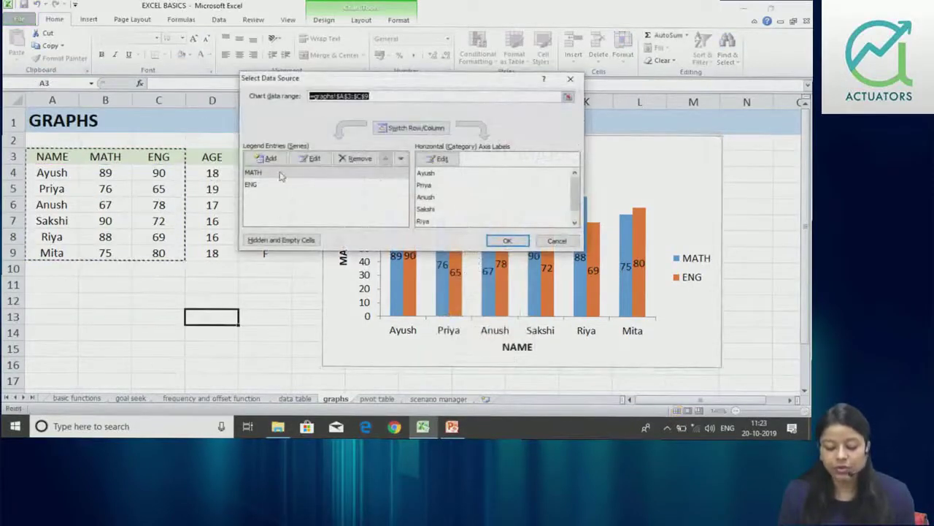
left_click(283, 175)
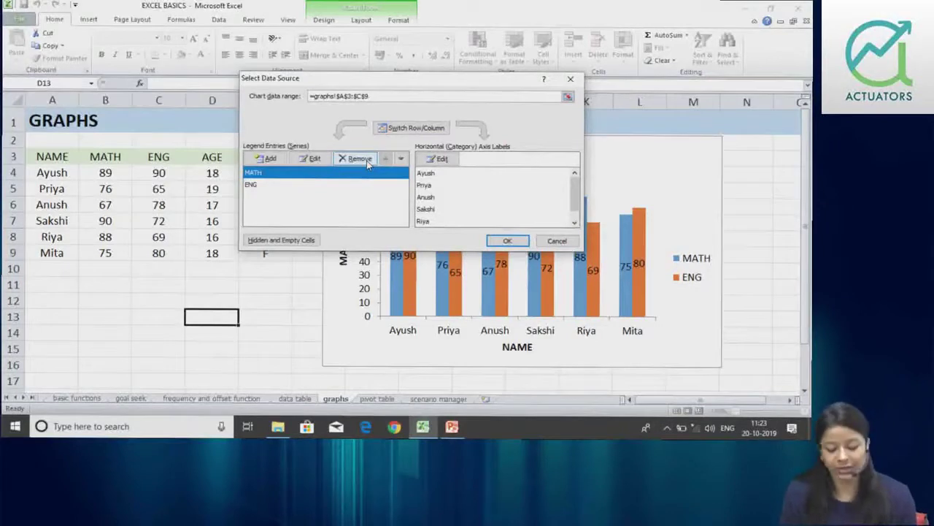
left_click(560, 240)
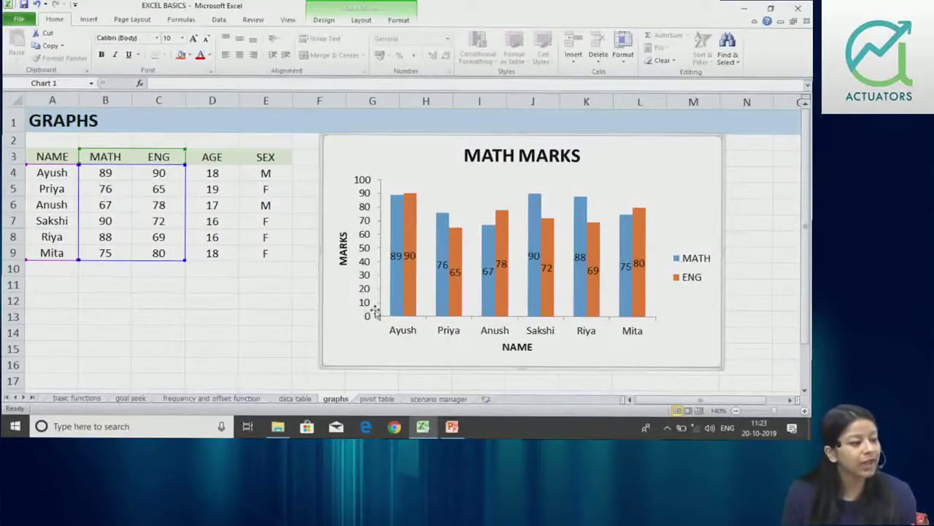
right_click(369, 270)
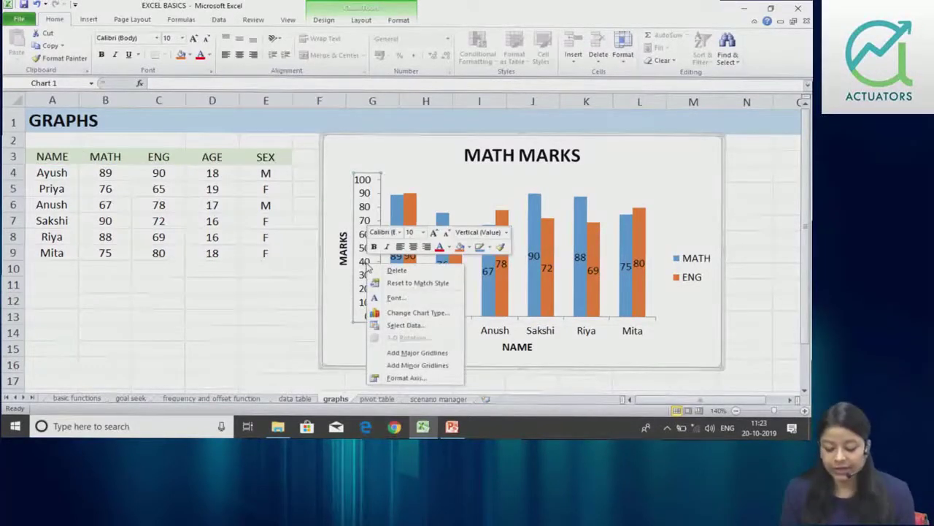
Fix the vertical axis at minimum 0, maximum 100 and major unit 5 in Format Axis
left_click(393, 377)
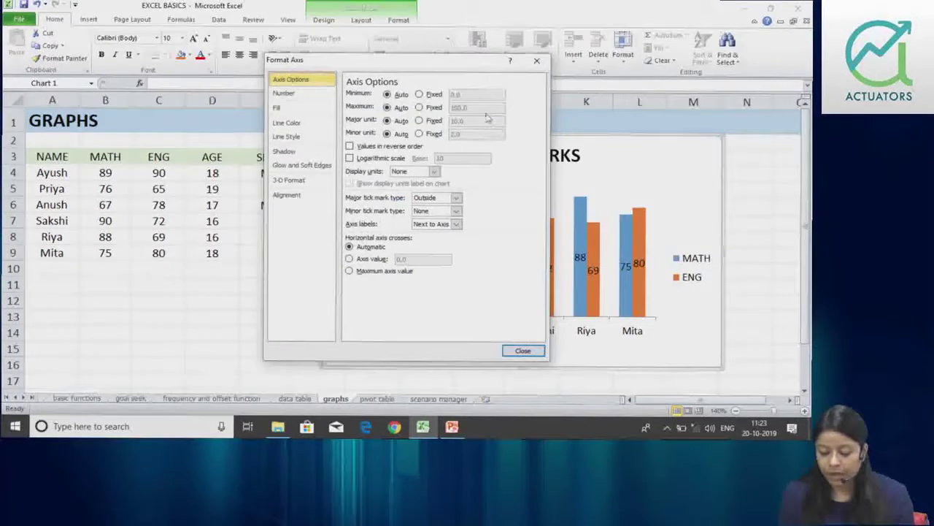
left_click(434, 95)
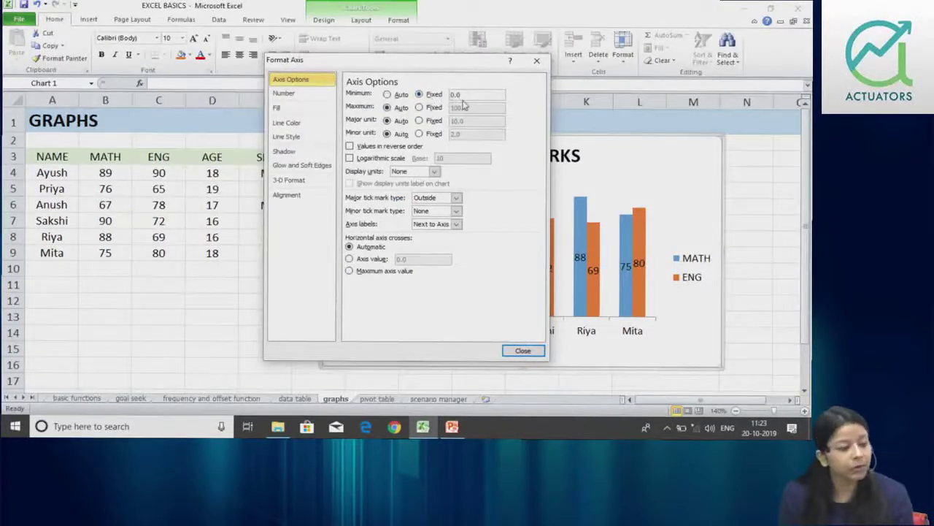
left_click(433, 107)
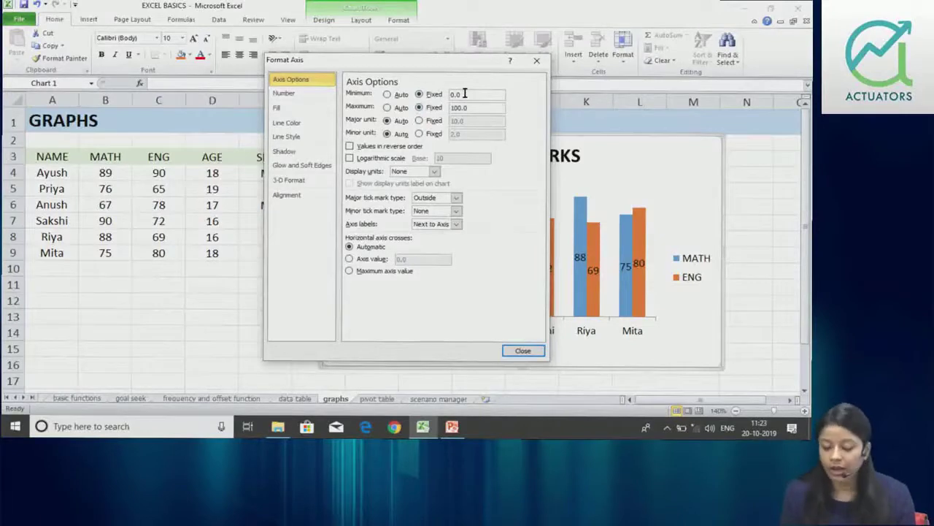
left_click(427, 122)
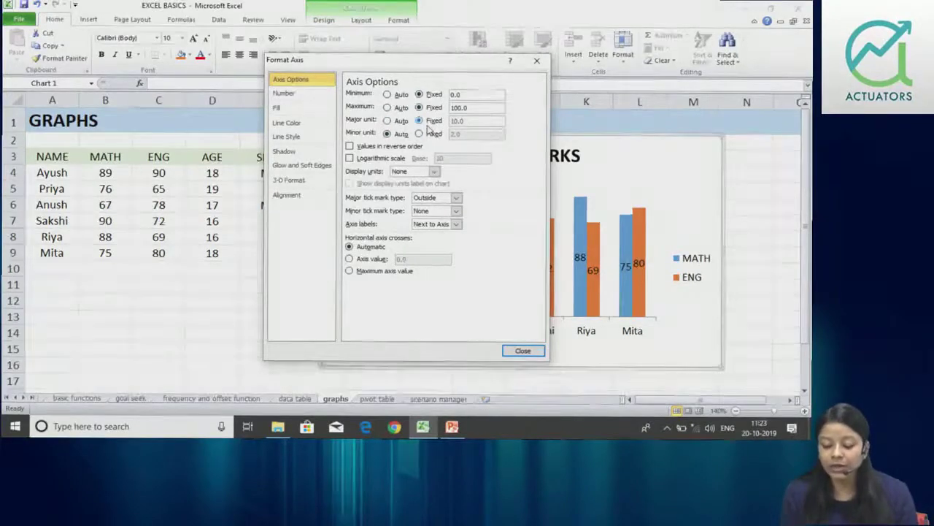
mouse_move(433, 60)
left_mouse_down()
mouse_move(567, 64)
mouse_move(604, 81)
left_mouse_up()
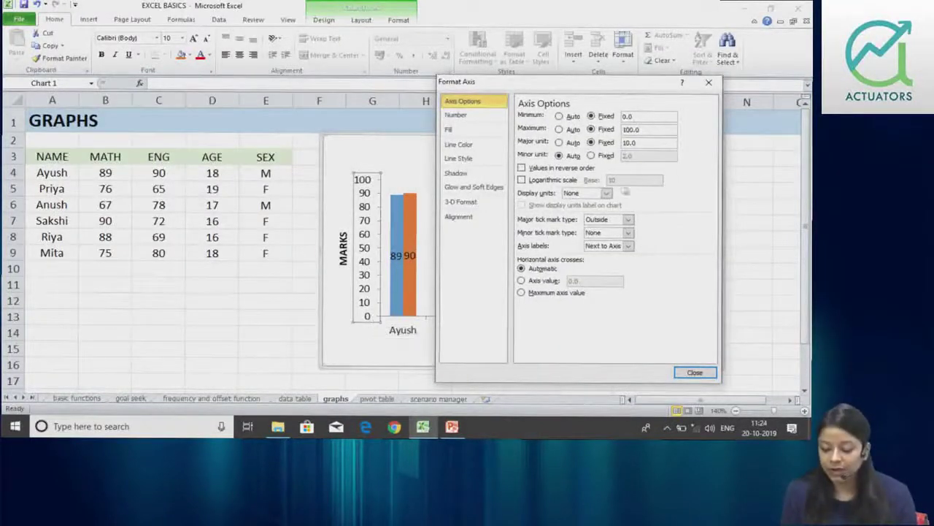
key("BackSpace")
key("BackSpace")
key("BackSpace")
type("5")
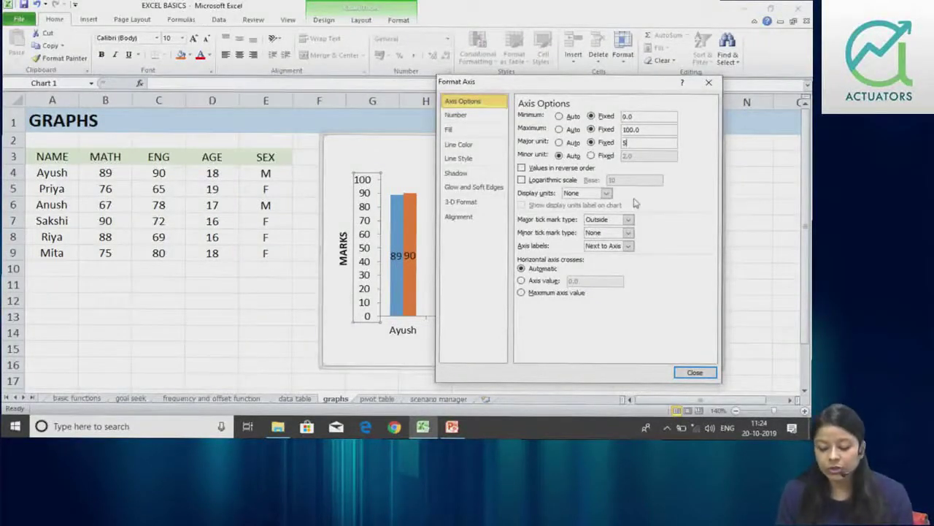
left_click(471, 130)
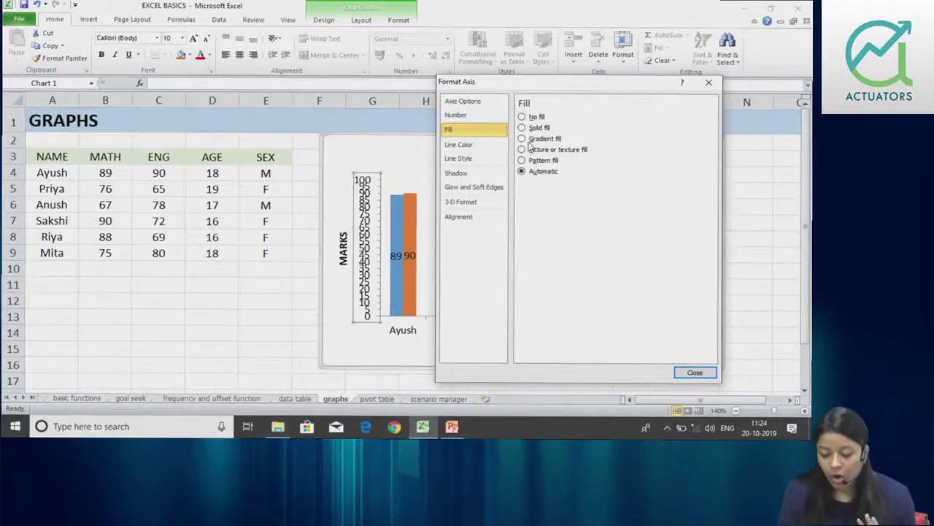
left_click(468, 116)
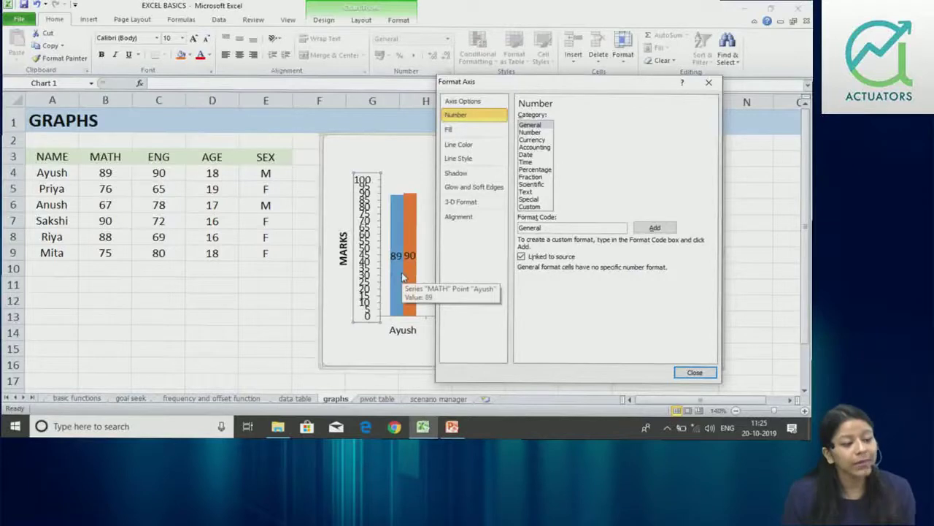
left_click(694, 372)
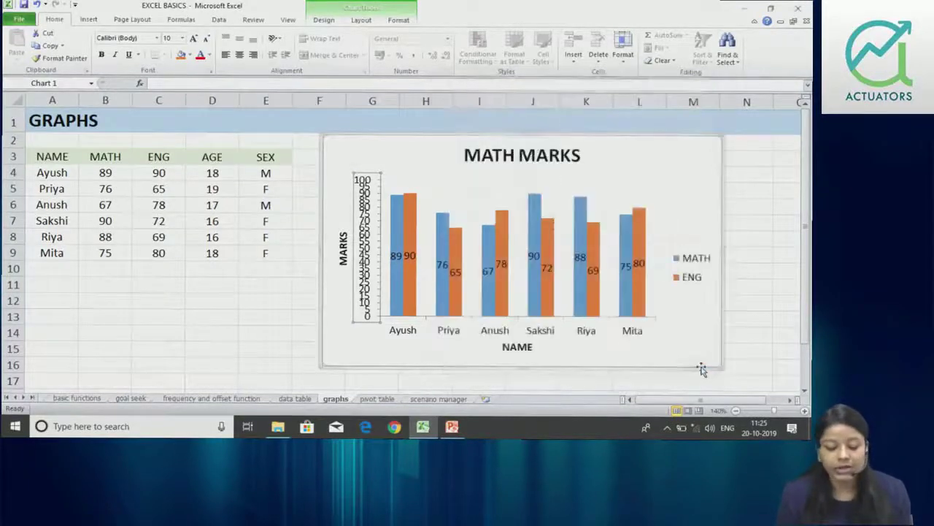
Enlarge the MATH MARKS chart's plot area and shift the chart further right beside the table
left_click(89, 19)
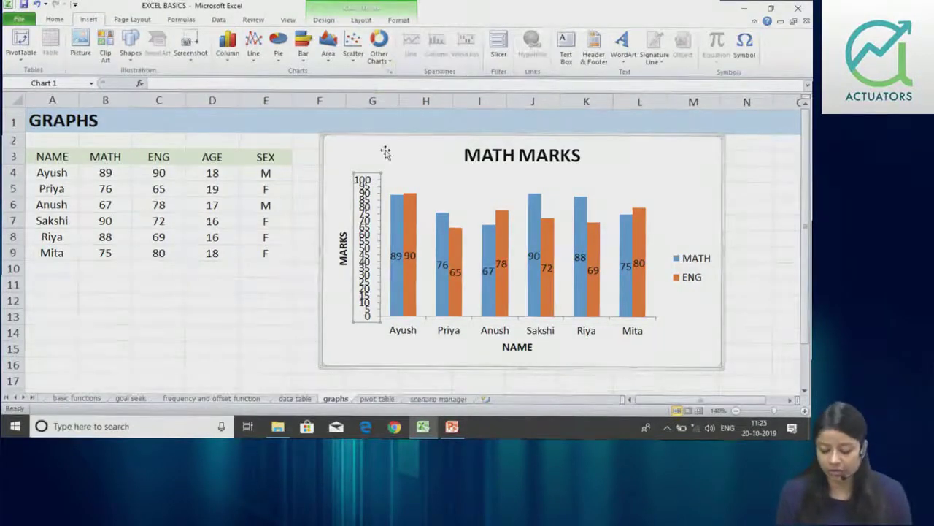
left_click(445, 367)
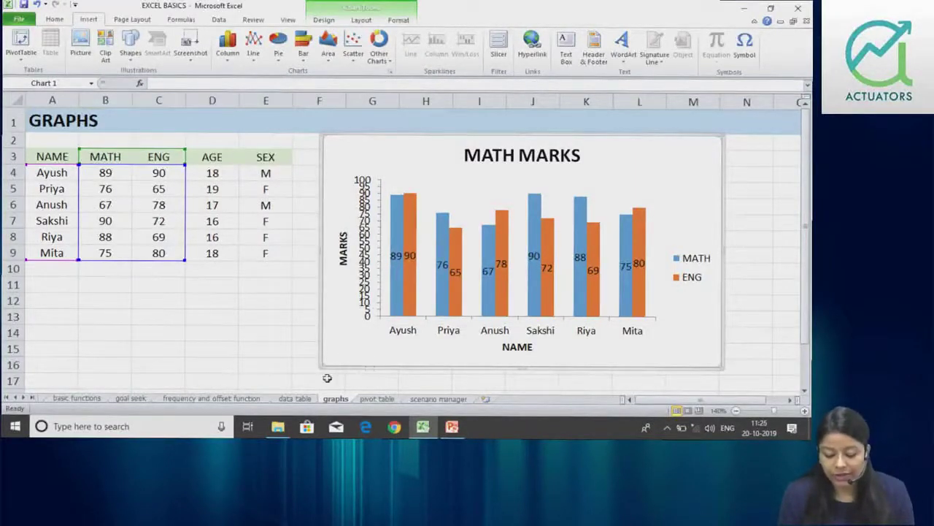
mouse_move(319, 366)
left_mouse_down()
mouse_move(307, 385)
mouse_move(288, 346)
left_mouse_up()
left_click_drag(802, 314, 803, 261)
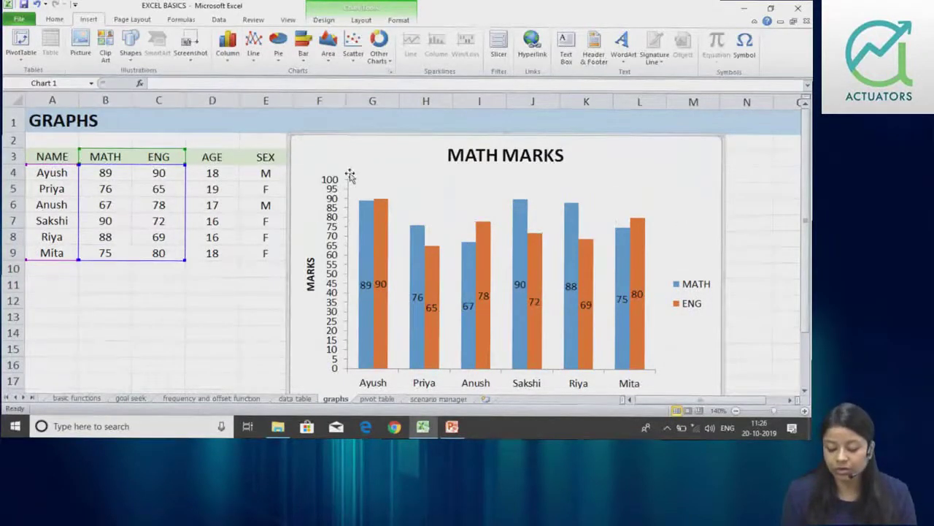
left_click_drag(346, 144, 429, 146)
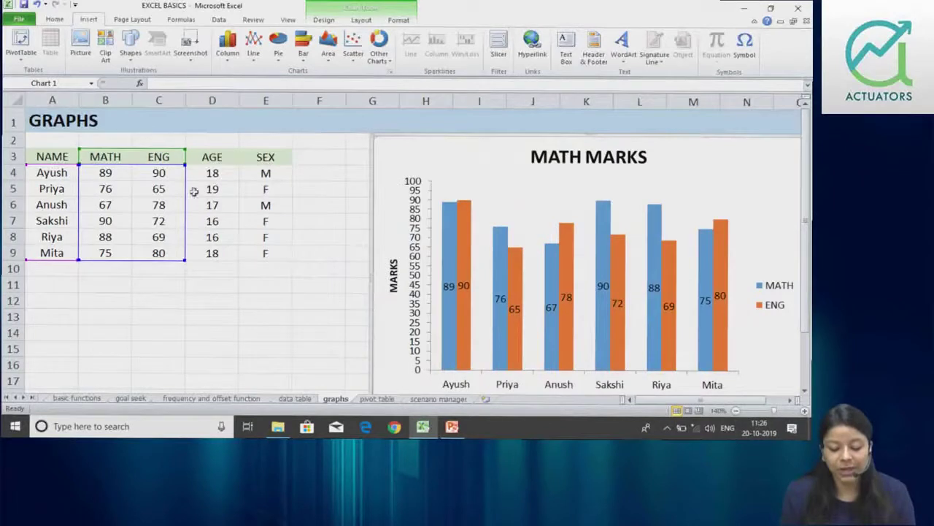
left_click(221, 237)
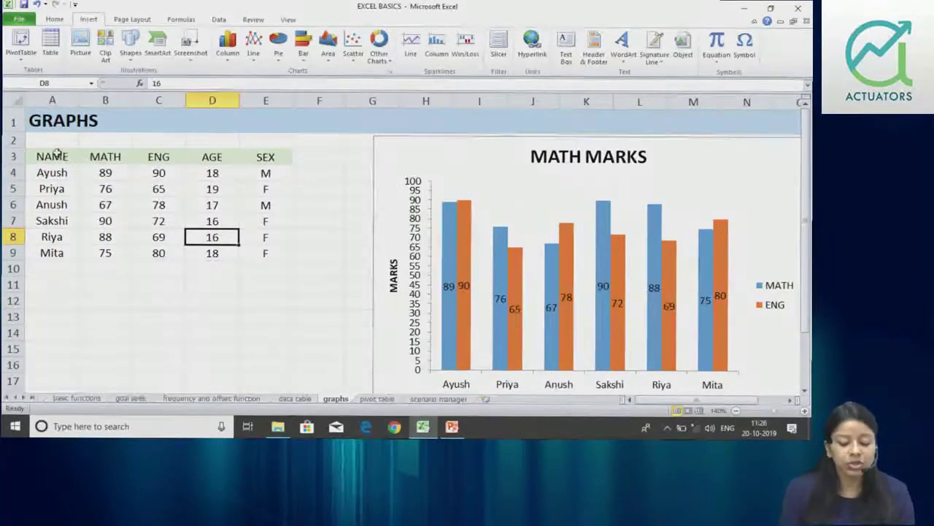
Select names A3:A9 and, holding Ctrl, add the ENG cells C3:C9
left_click_drag(51, 156, 52, 250)
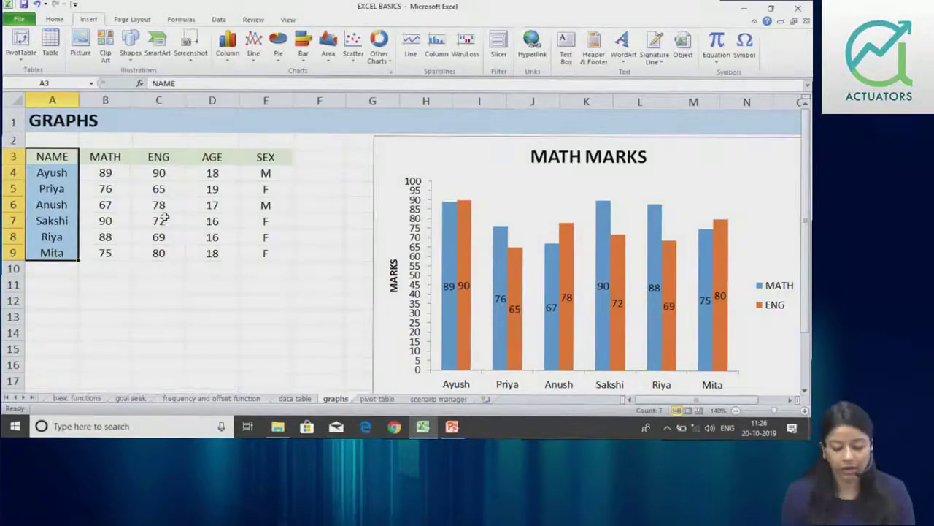
left_click(106, 292)
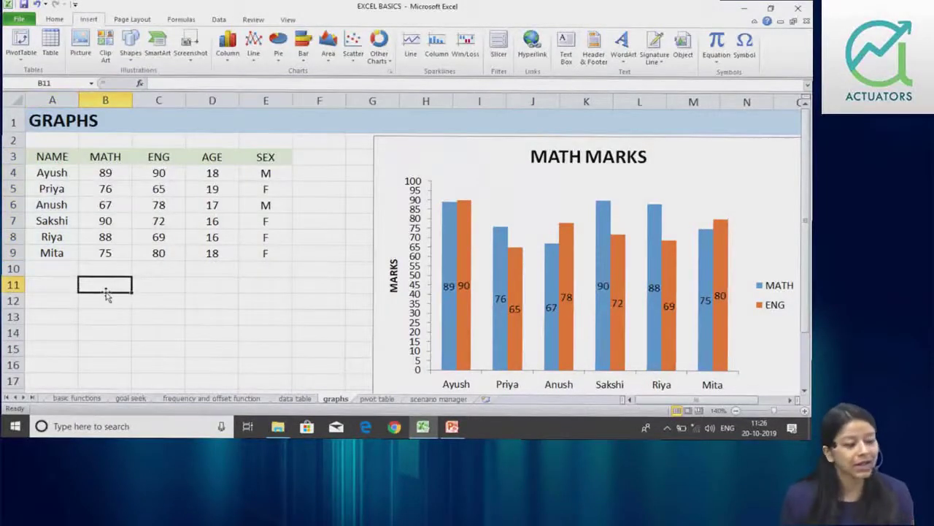
left_click_drag(51, 155, 57, 265)
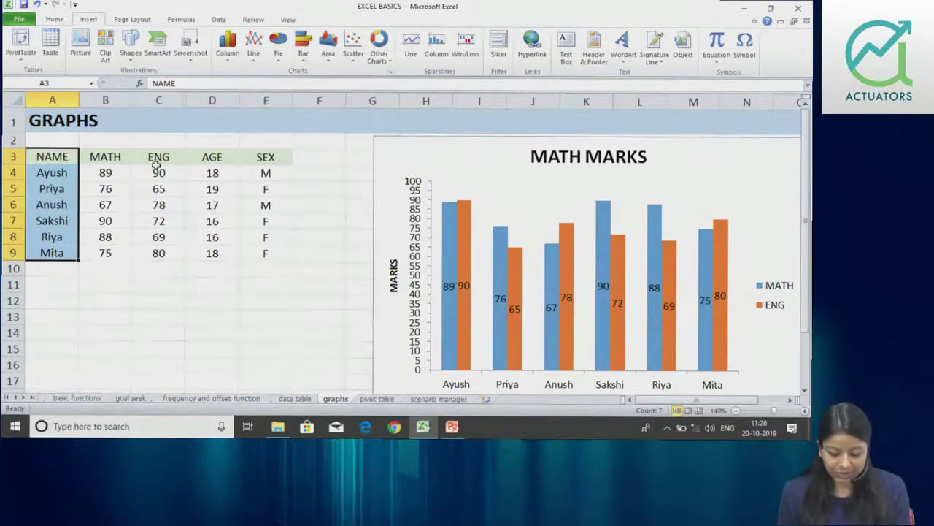
left_click_drag(159, 157, 151, 249, "ctrl")
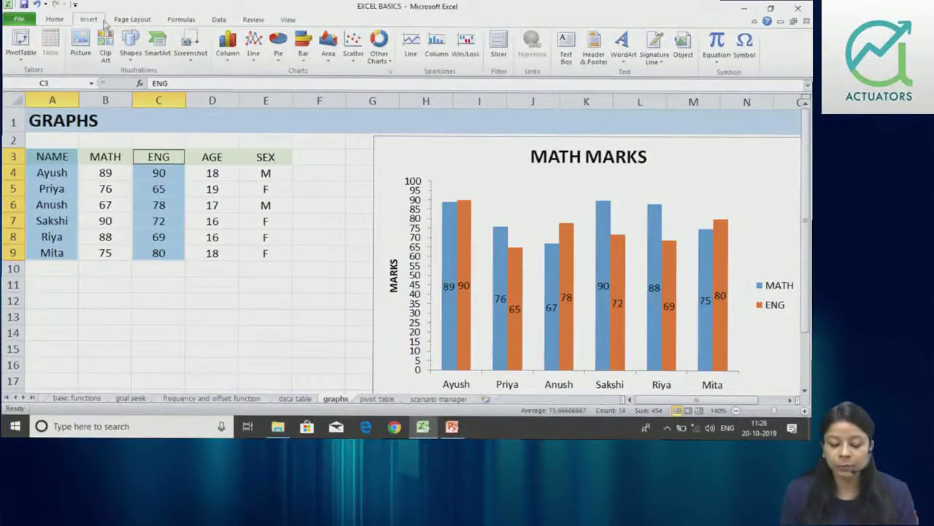
Insert the first 2-D Pie chart from the NAME and ENG selection
left_click(278, 47)
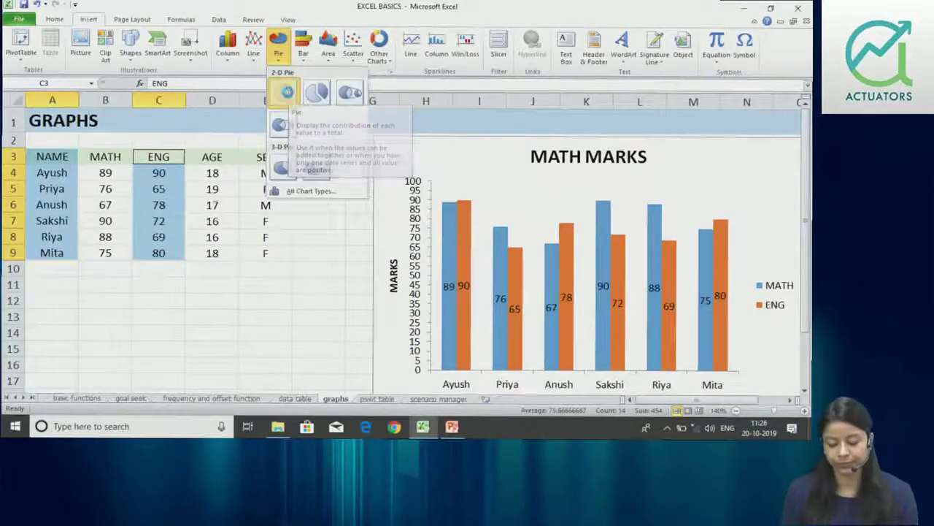
left_click(284, 93)
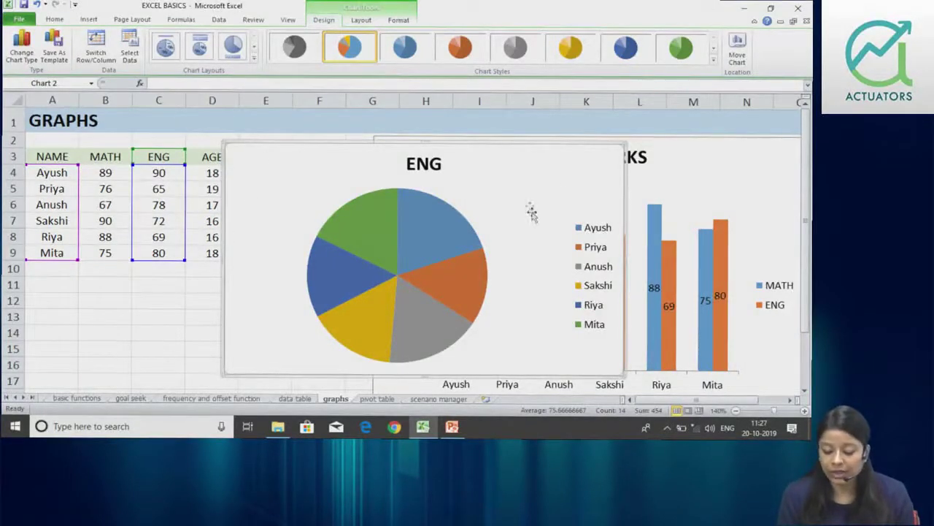
Drag the ENG pie chart to the sheet's lower left, beneath the marks table
left_click_drag(523, 173, 509, 286)
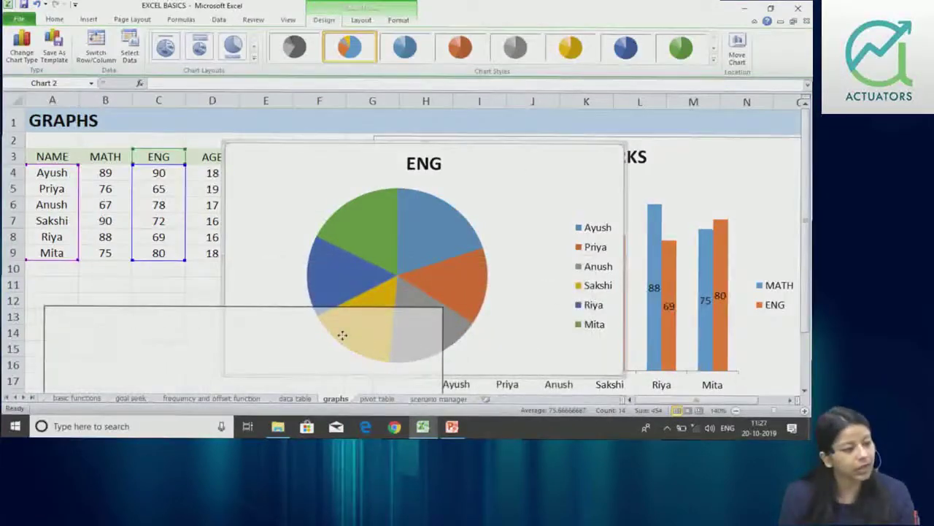
left_click_drag(509, 287, 565, 179)
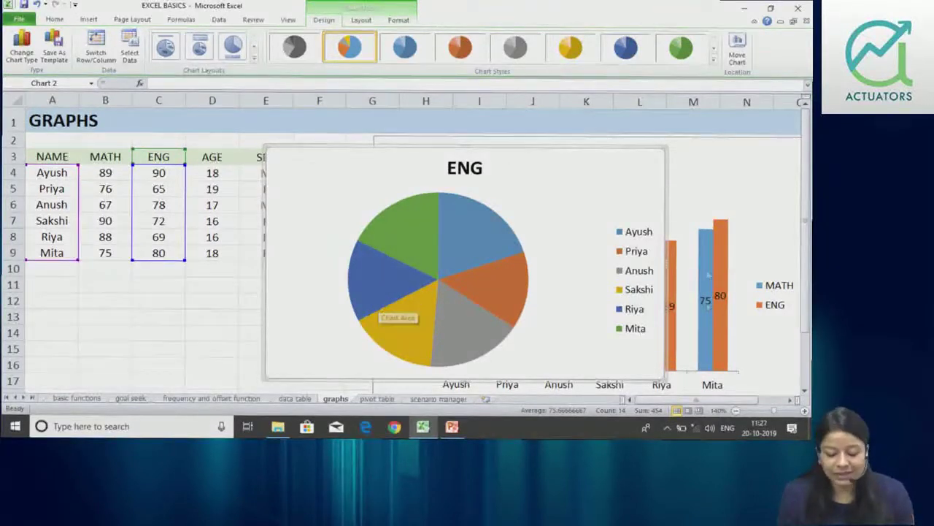
left_click_drag(570, 213, 272, 290)
left_click(515, 156)
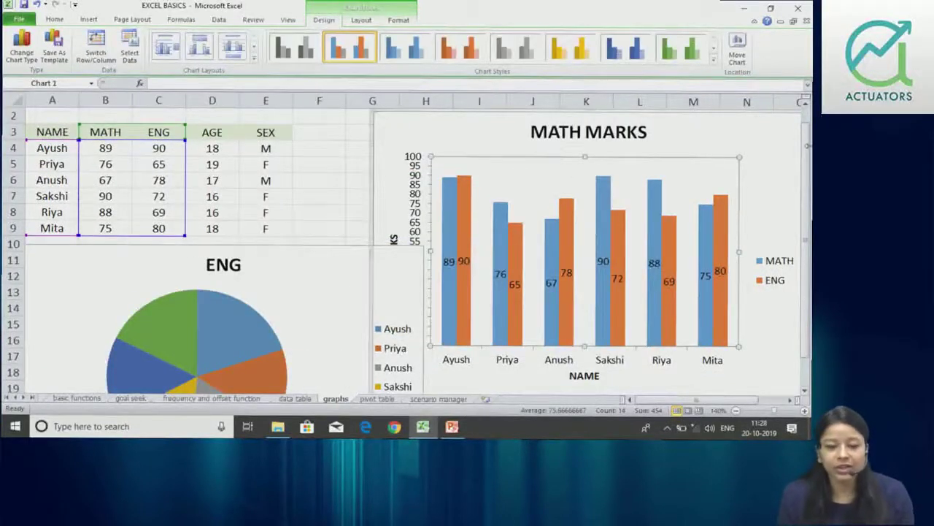
mouse_move(370, 385)
left_mouse_down()
mouse_move(364, 372)
mouse_move(369, 382)
left_mouse_up()
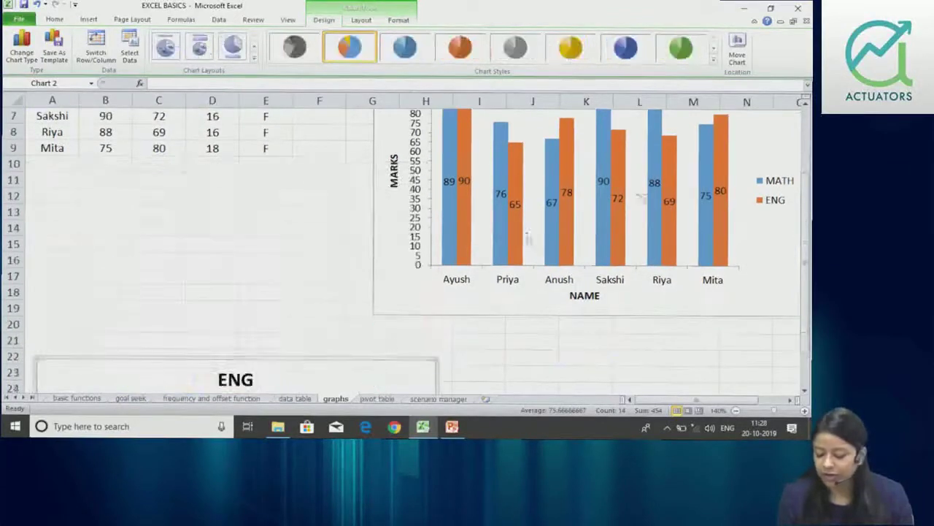
Return to the top of the sheet and select A3:B9, the NAME and MATH cells
scroll(628, 367, "up", 2)
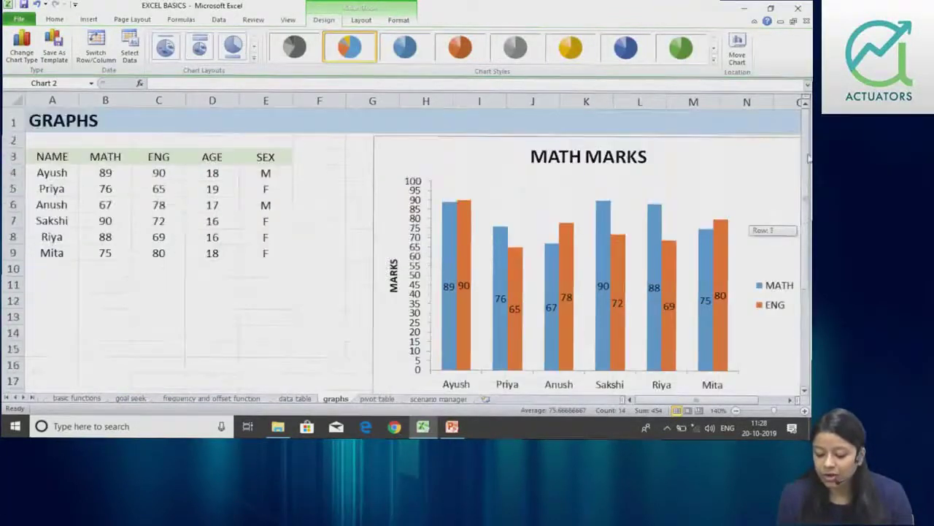
scroll(627, 367, "down", 1)
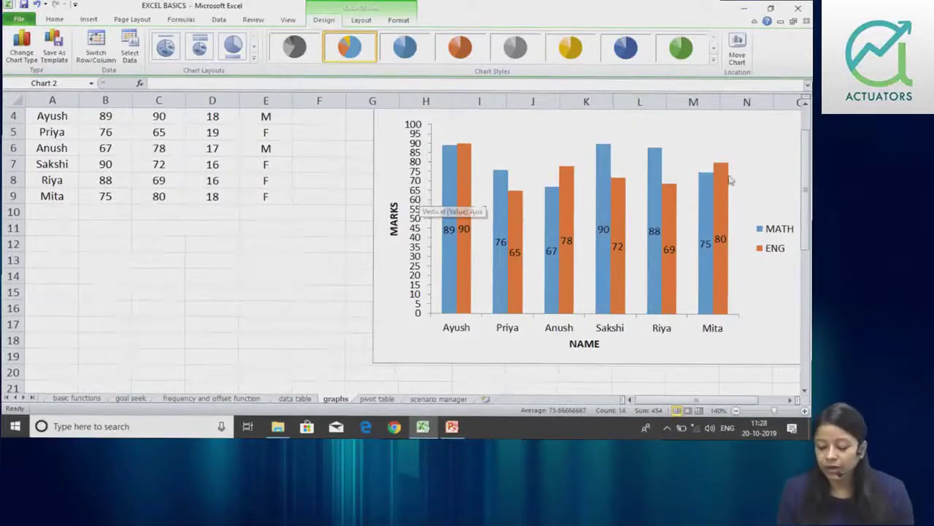
scroll(803, 164, "up", 1)
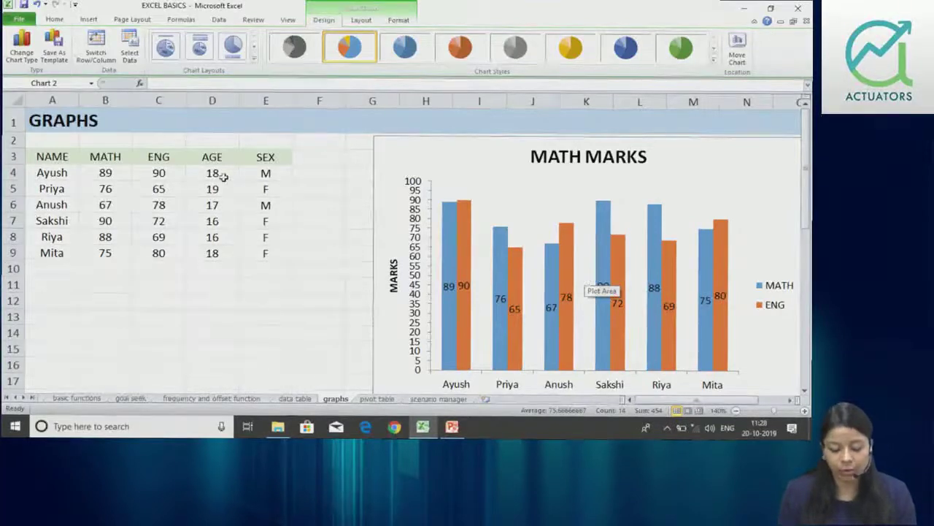
left_click_drag(65, 157, 120, 252)
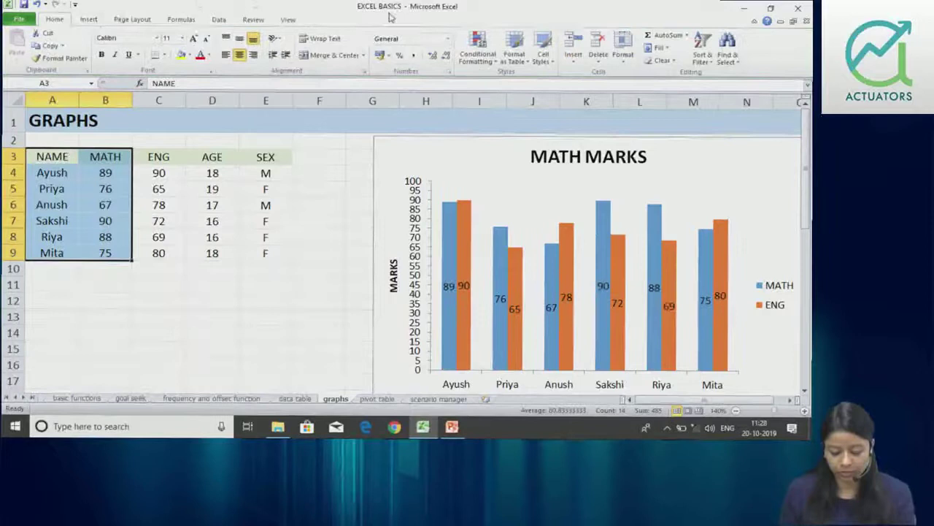
Insert a basic 2-D line chart of the MATH marks
key("alt")
key("n")
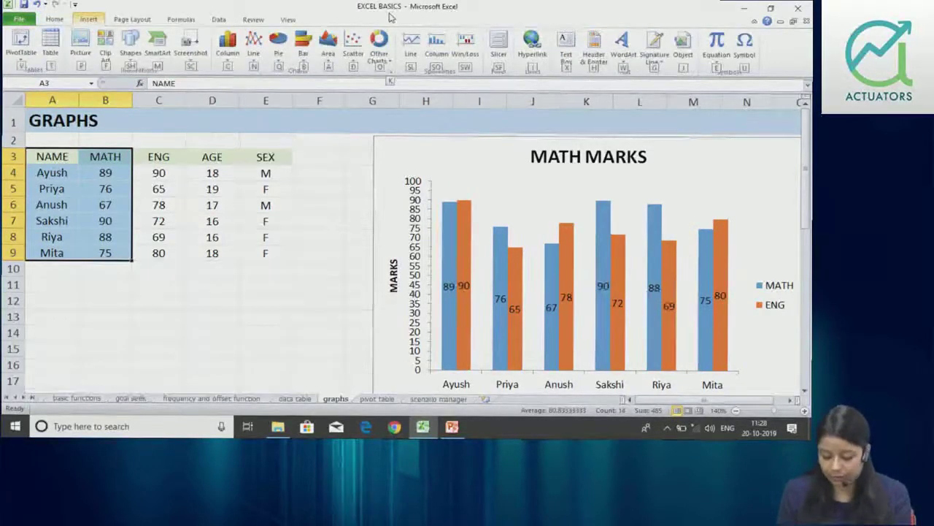
key("n")
key("Right")
key("Right")
key("Left")
key("Left")
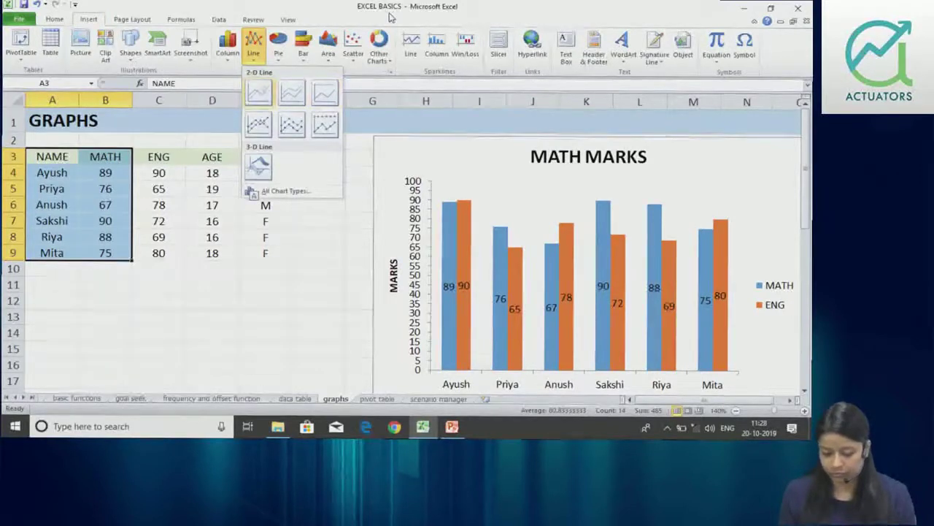
key("Return")
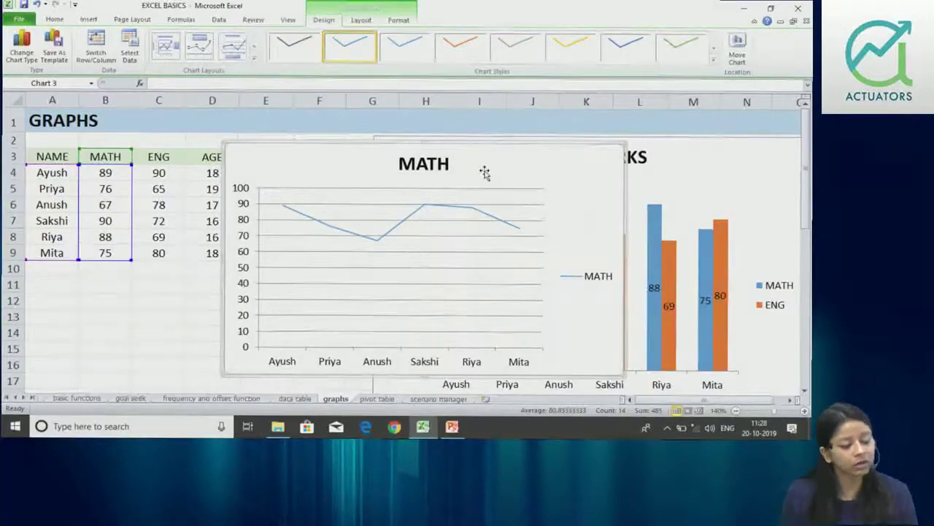
Delete the line chart's legend and move the chart left beside the MATH MARKS bar chart
left_click(604, 278)
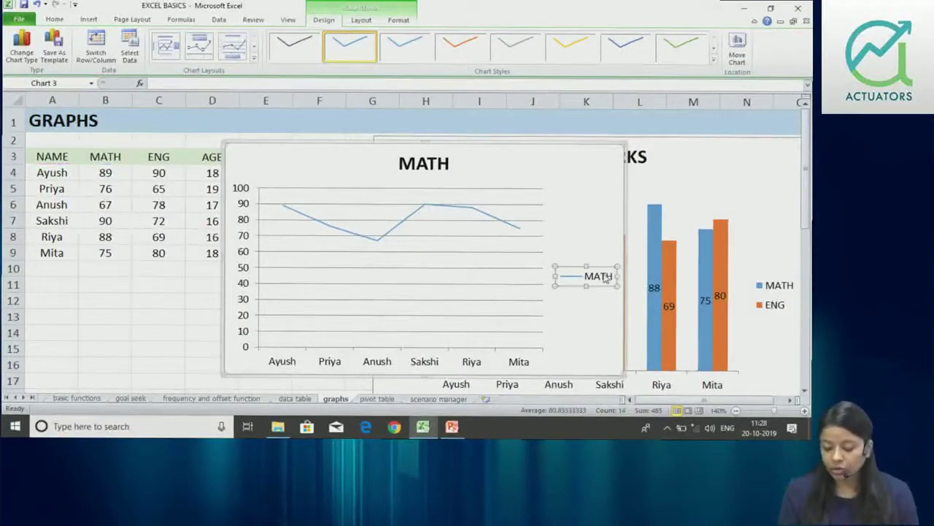
key("Delete")
left_click_drag(583, 143, 420, 158)
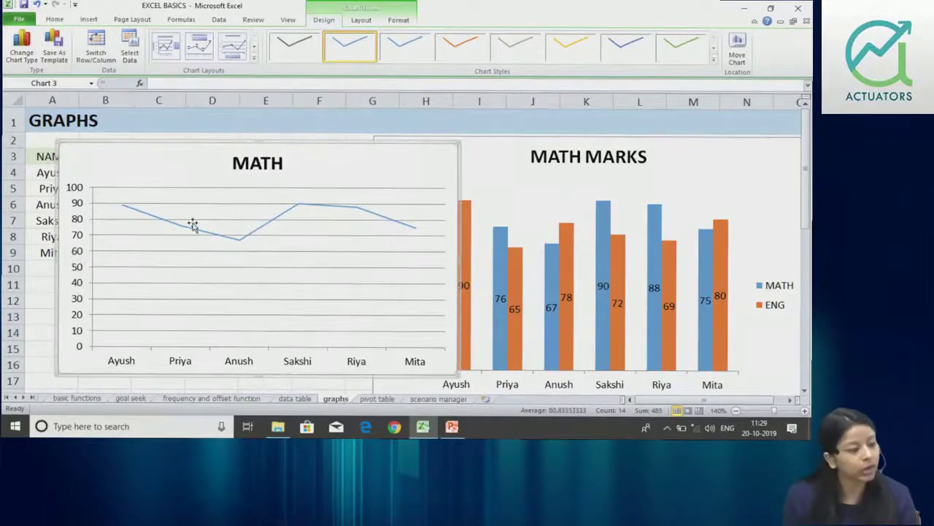
double_click(79, 254)
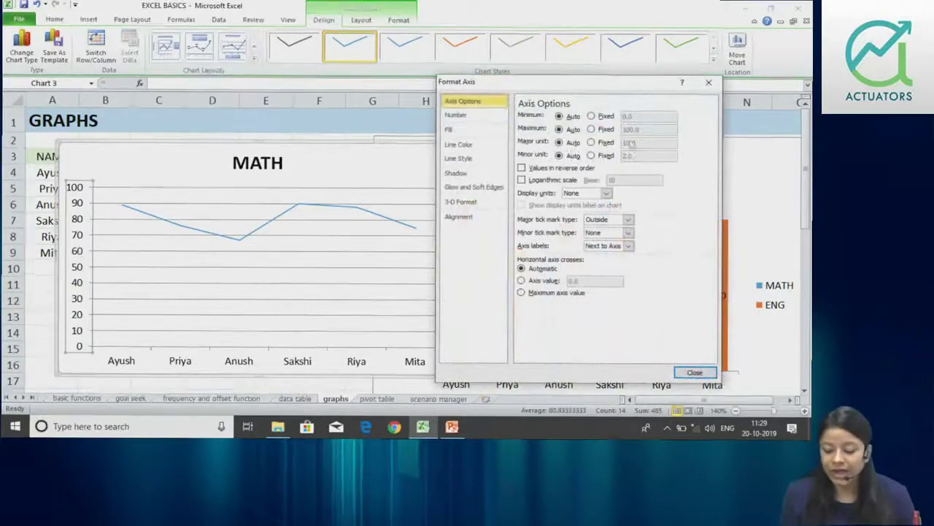
Fix the MATH chart's vertical axis minimum at 60 and its major unit at 5
left_click(605, 117)
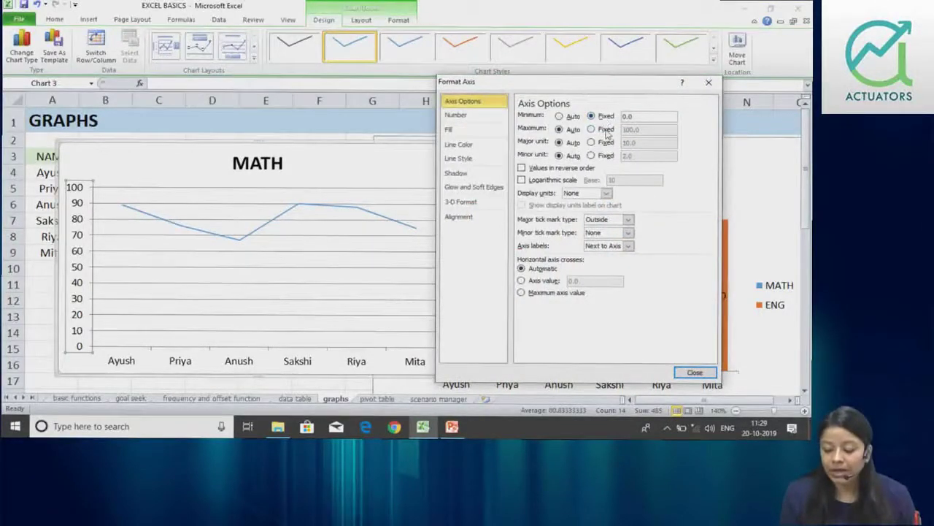
left_click(633, 116)
key("BackSpace")
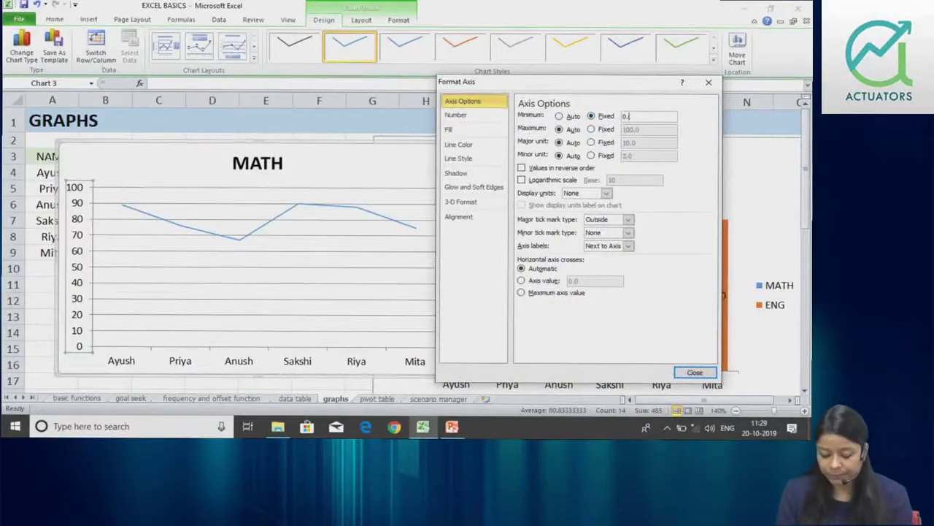
key("BackSpace")
key("BackSpace")
type("60")
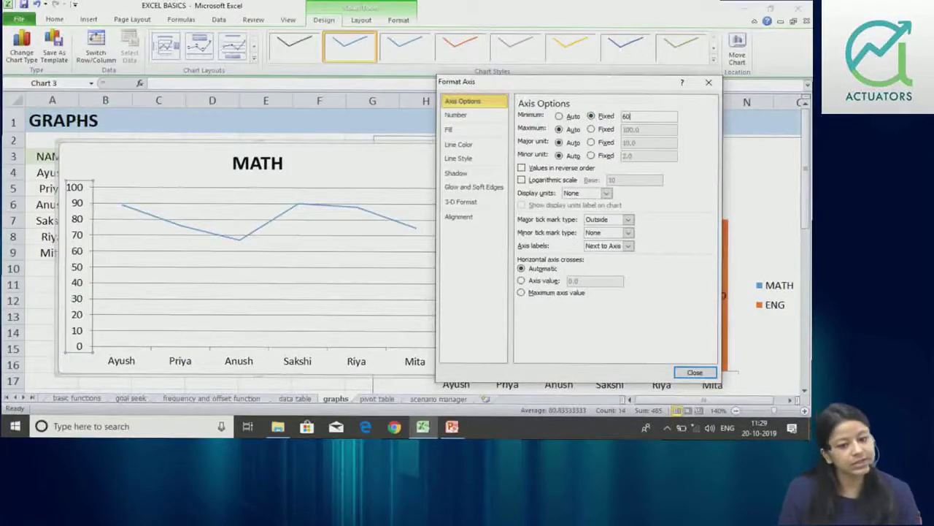
type(".")
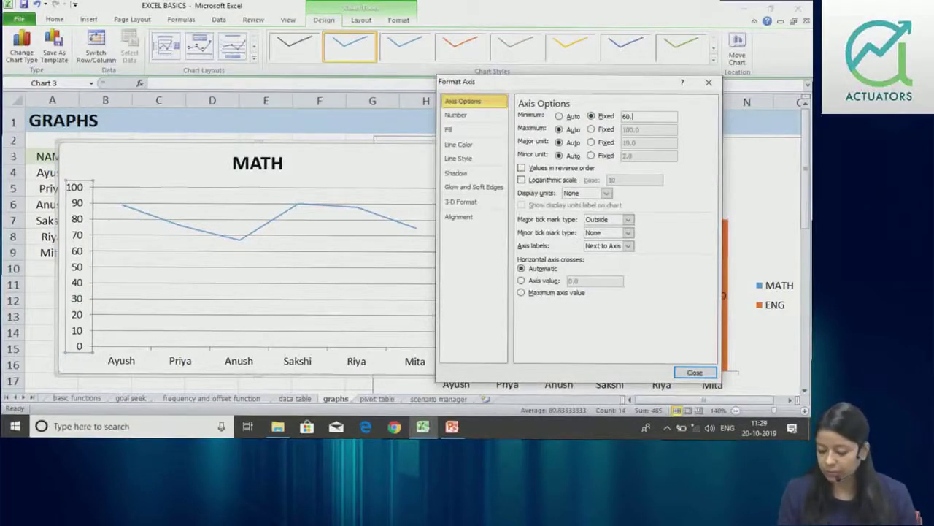
type("0")
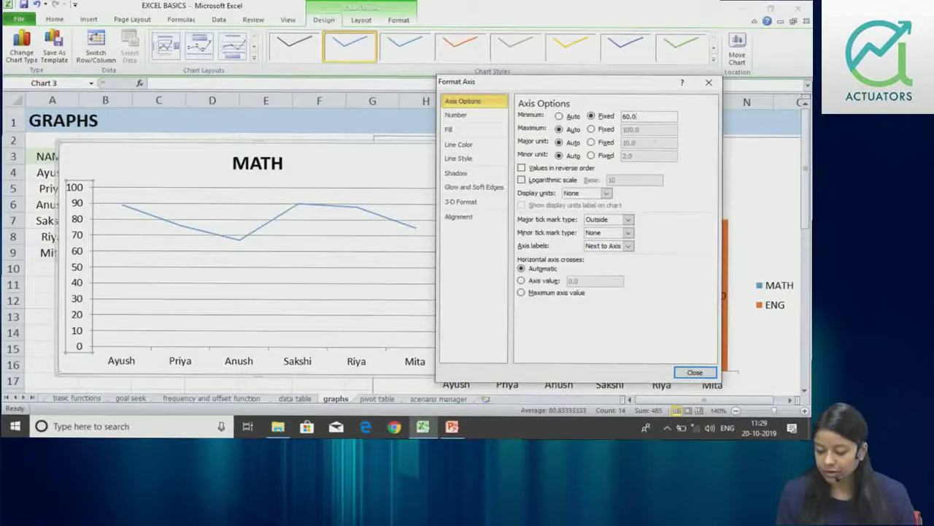
left_click(616, 143)
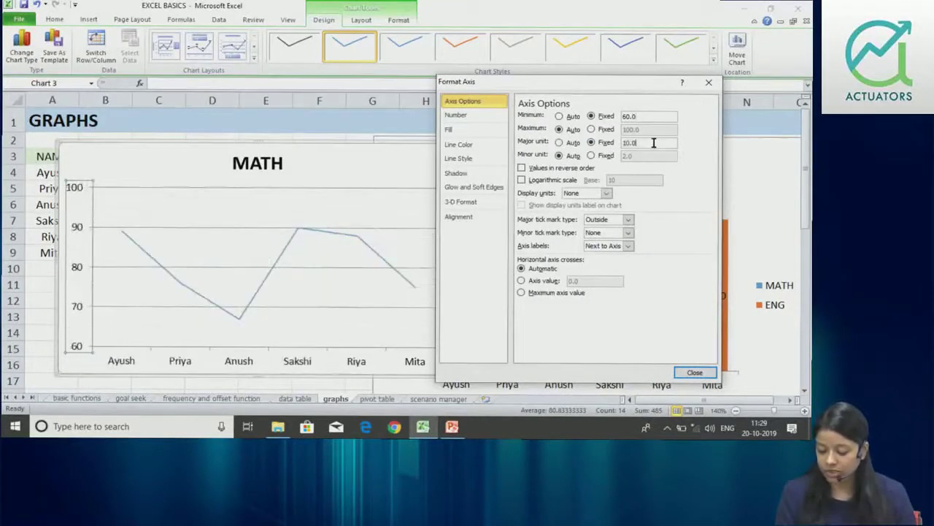
type("5")
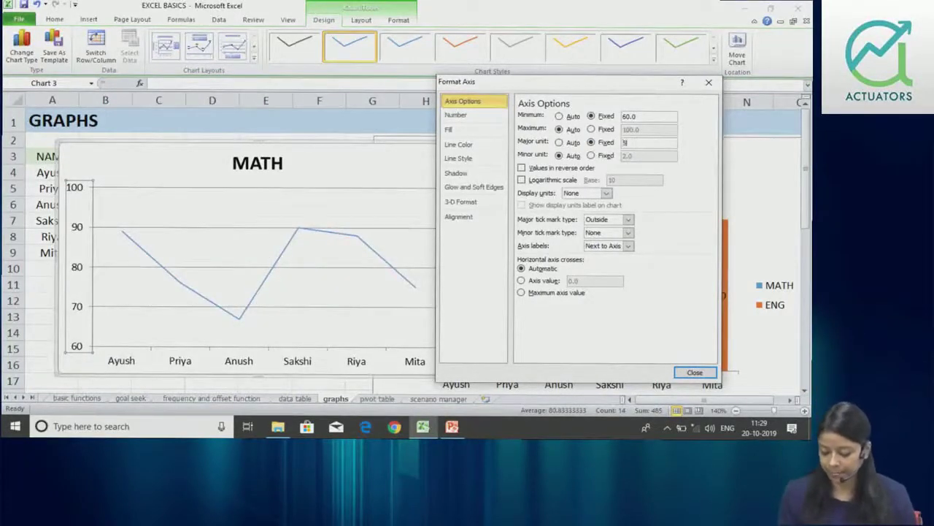
left_click(701, 374)
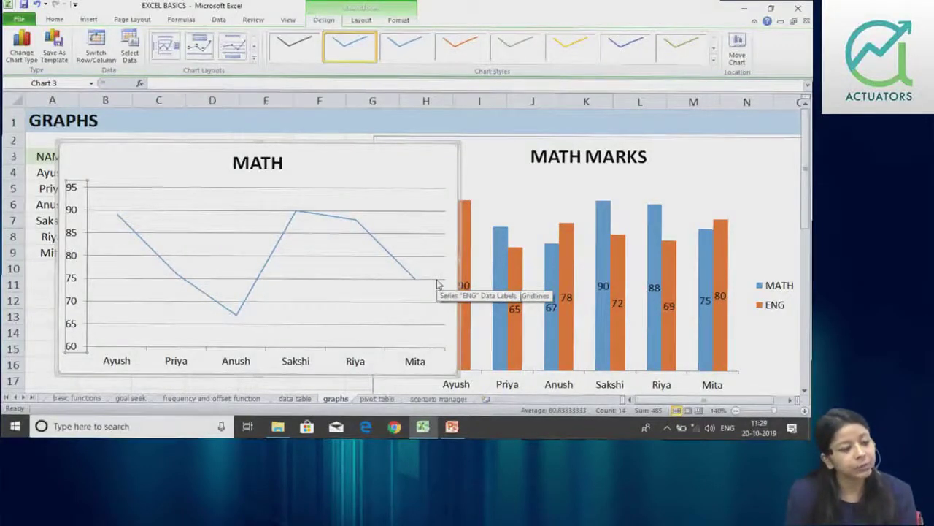
Drag the MATH line chart below the marks table so it starts near row 13
left_click(404, 190)
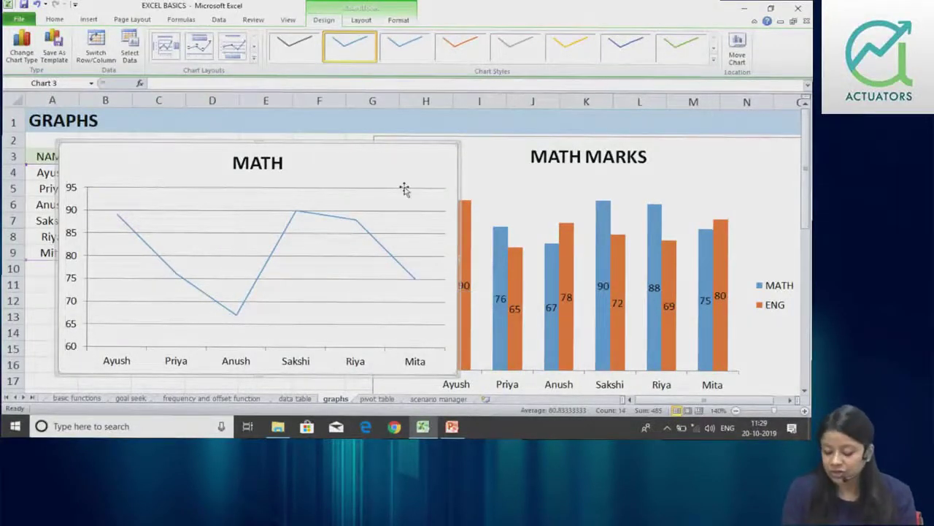
left_click_drag(404, 190, 317, 404)
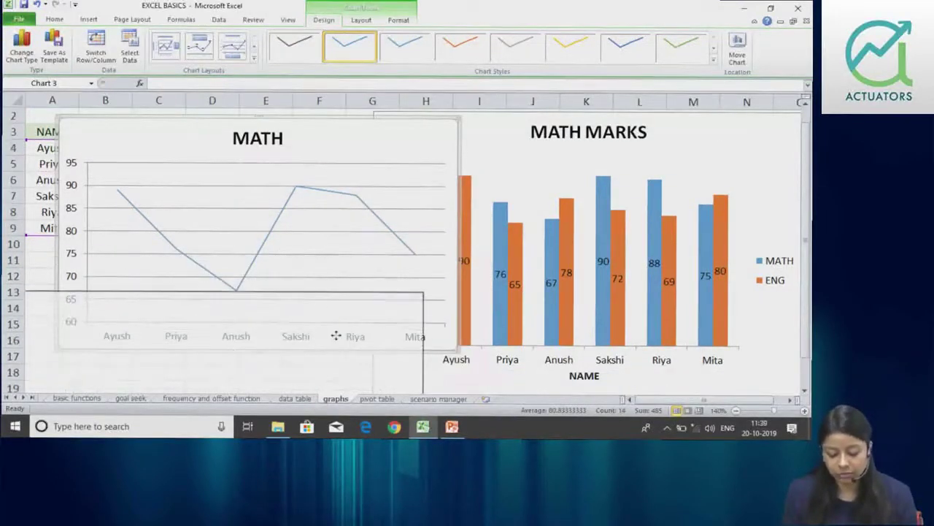
left_click_drag(316, 404, 334, 334)
scroll(808, 267, "up", 1)
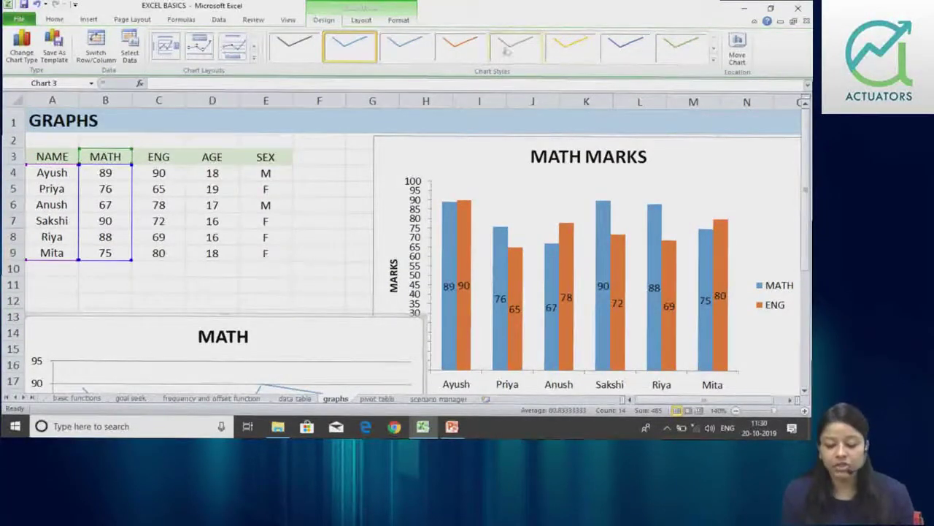
left_click(714, 60)
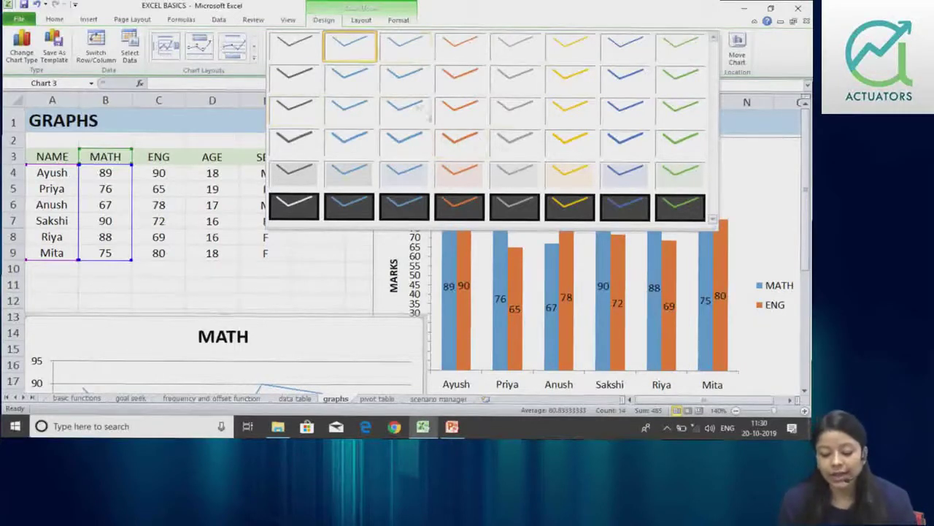
Dismiss the Chart Styles gallery without applying a style, then switch to PowerPoint
left_click(397, 20)
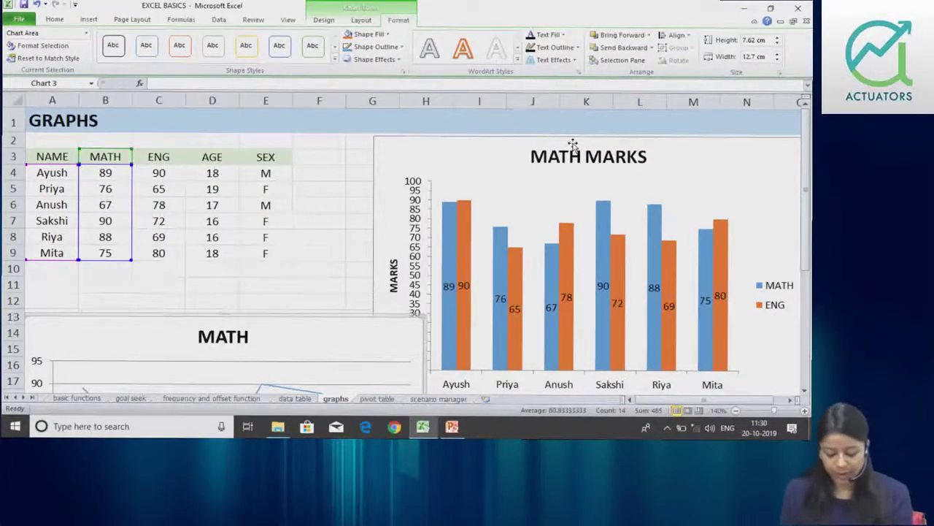
key("alt+Tab")
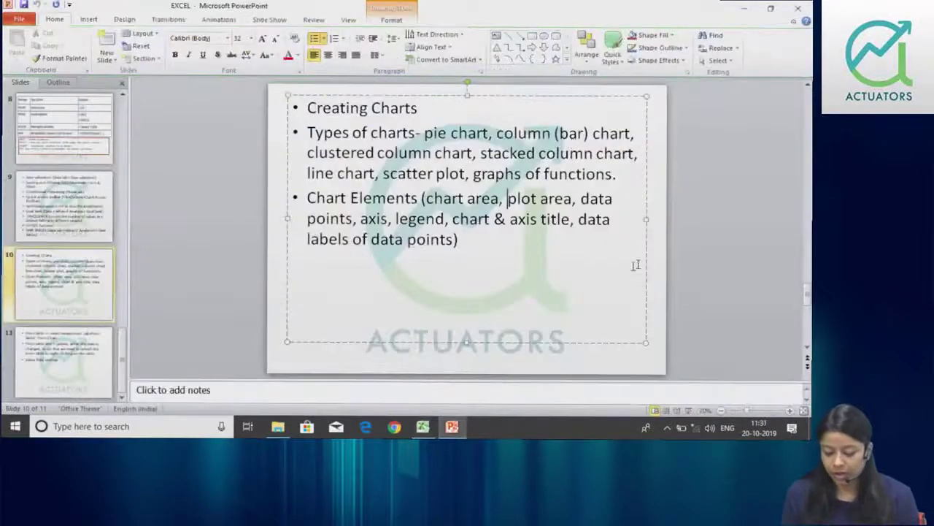
Go to PowerPoint slide 11 on Pivot Tables, then return to the Excel workbook
left_click(432, 365)
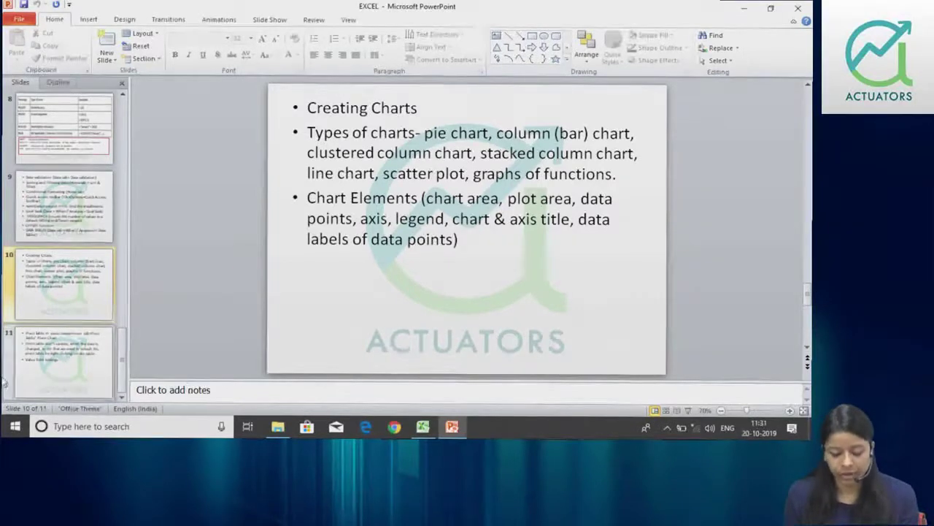
left_click(72, 365)
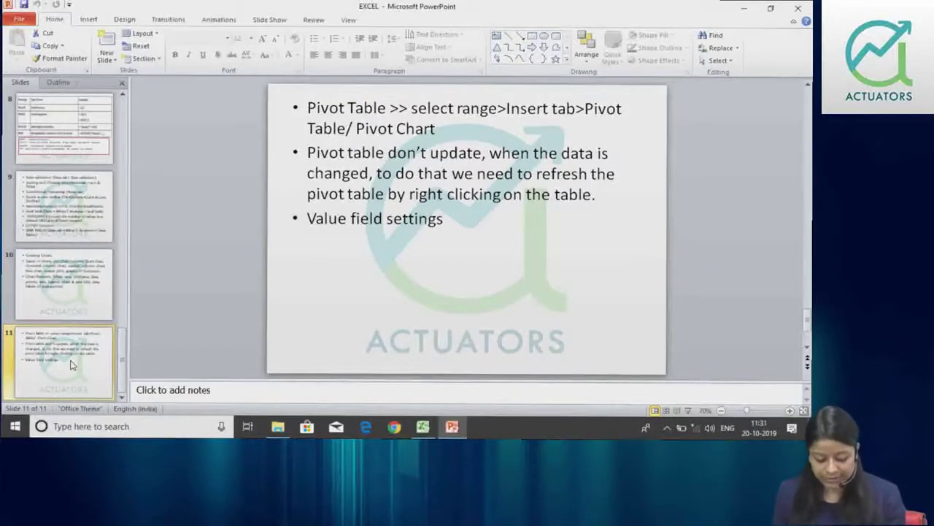
key("alt+Tab")
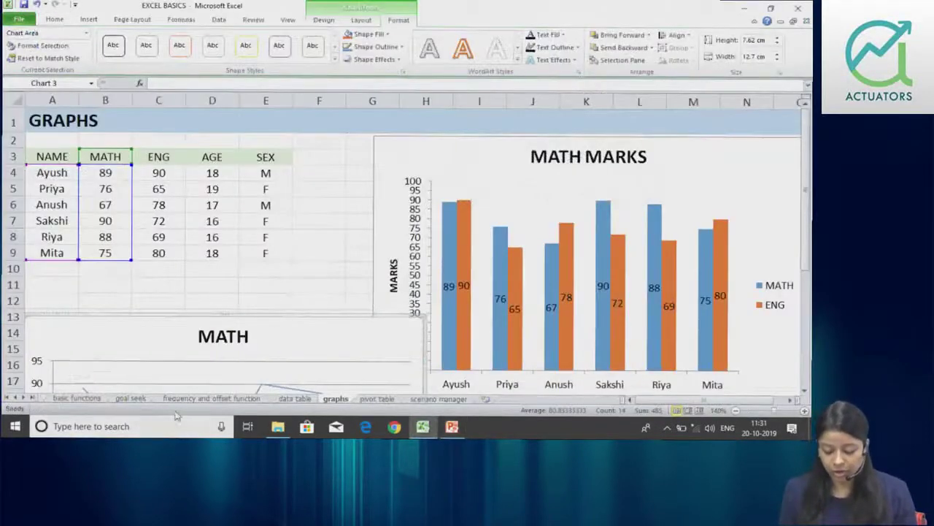
Show the 'pivot table' sheet zoomed in a few steps, with columns C:D selected
left_click(377, 399)
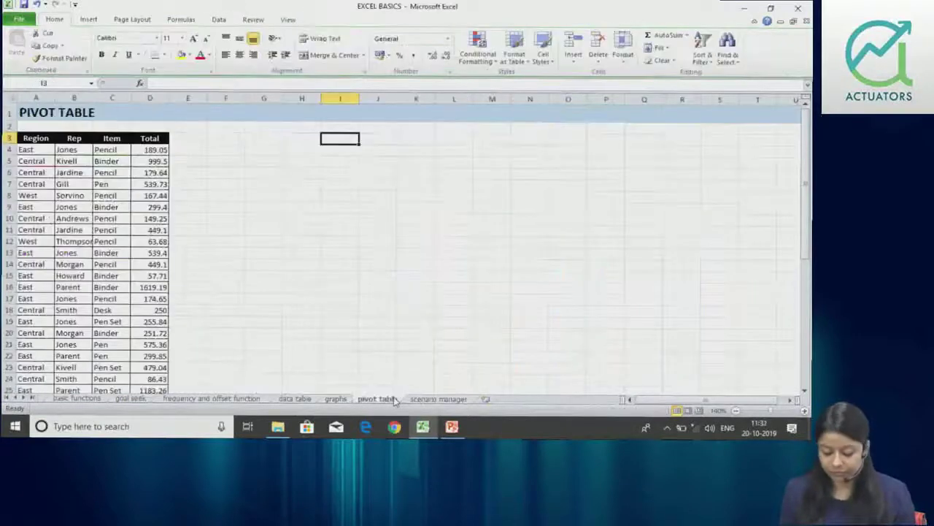
left_click(803, 410)
left_click(803, 410)
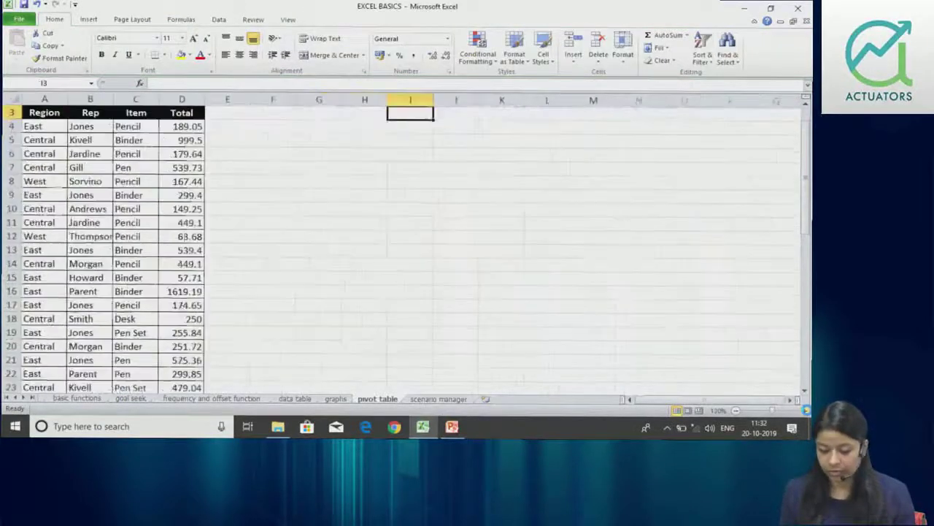
left_click(805, 410)
left_click_drag(806, 204, 807, 182)
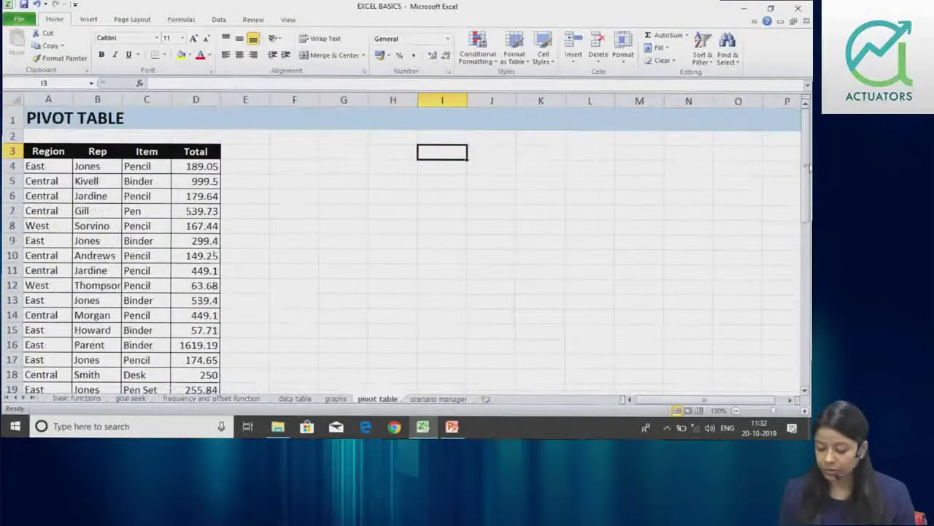
left_click(805, 410)
left_click(805, 410)
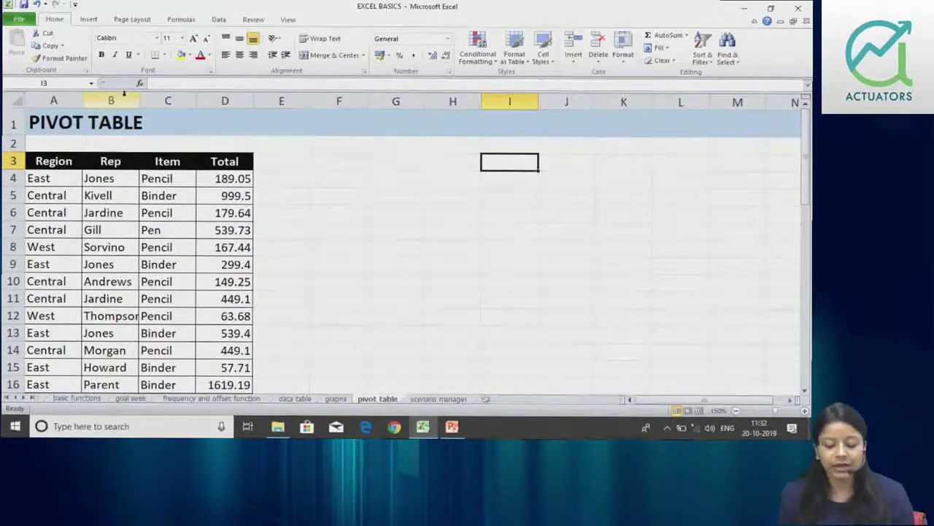
left_click_drag(170, 95, 235, 101)
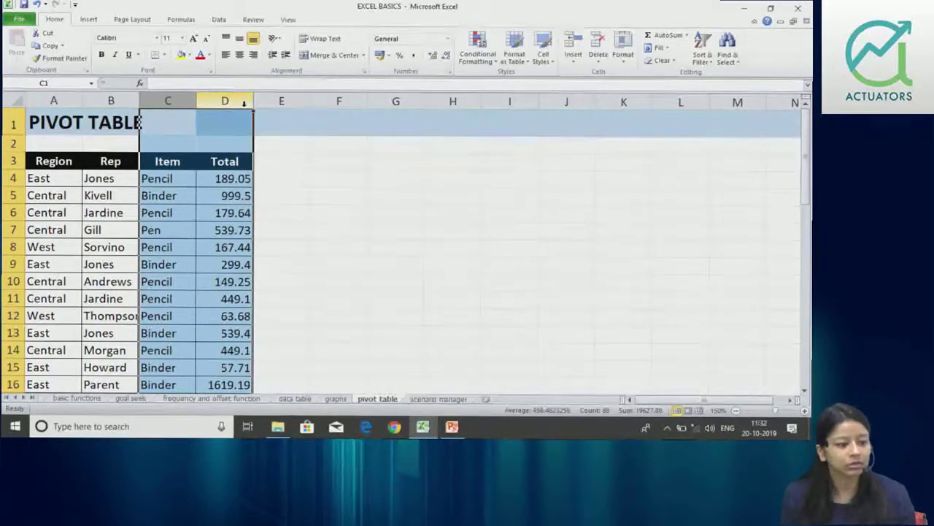
Try several selections on the sales table, extending from the headers across the whole table
left_click(212, 191)
left_click(181, 191)
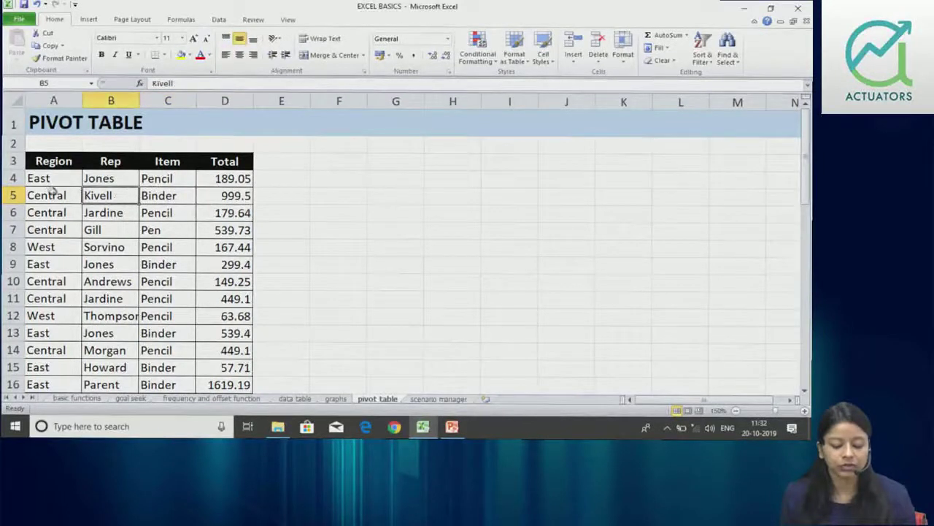
left_click(56, 194)
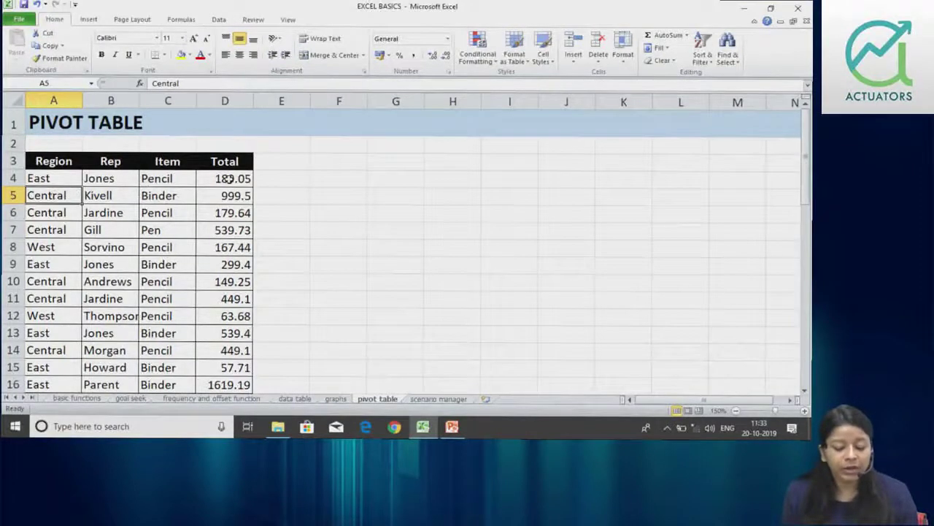
left_click_drag(225, 180, 235, 230)
left_click(235, 231)
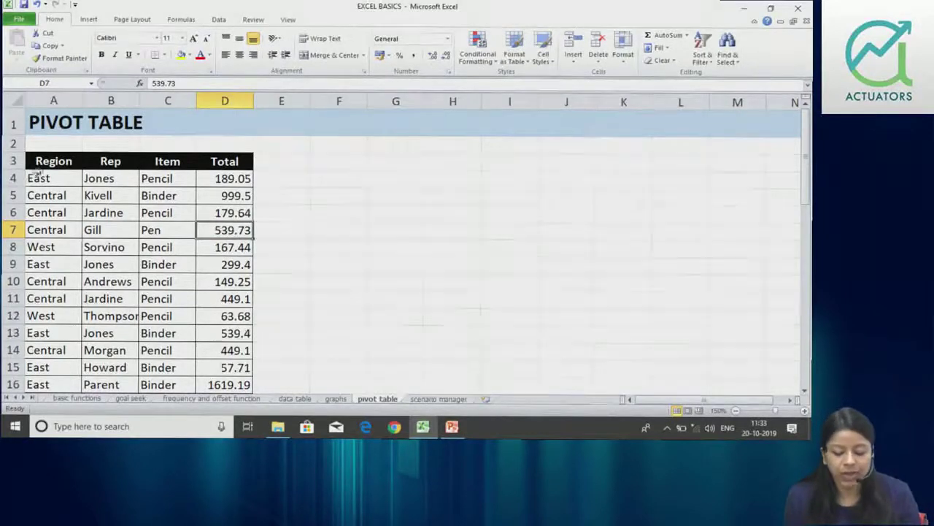
left_click_drag(41, 161, 192, 206)
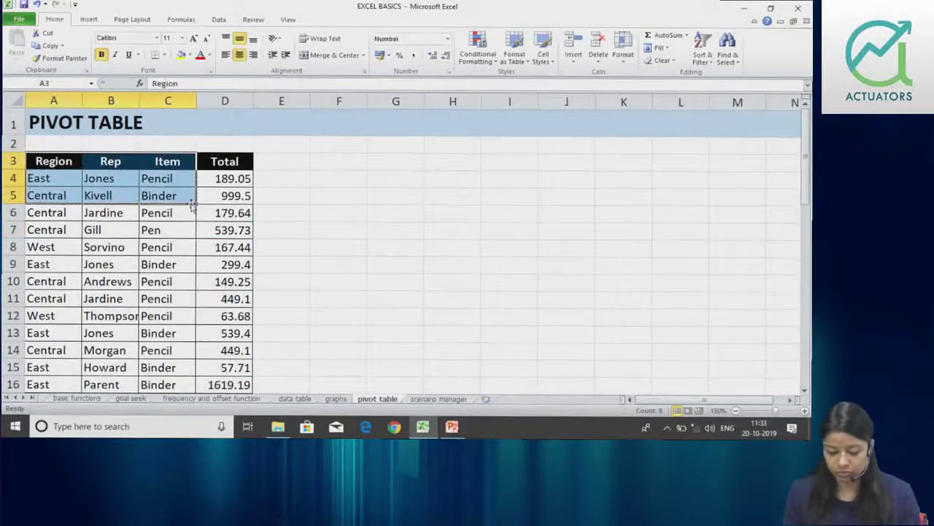
key("ctrl+shift+Right")
key("ctrl+shift+Down")
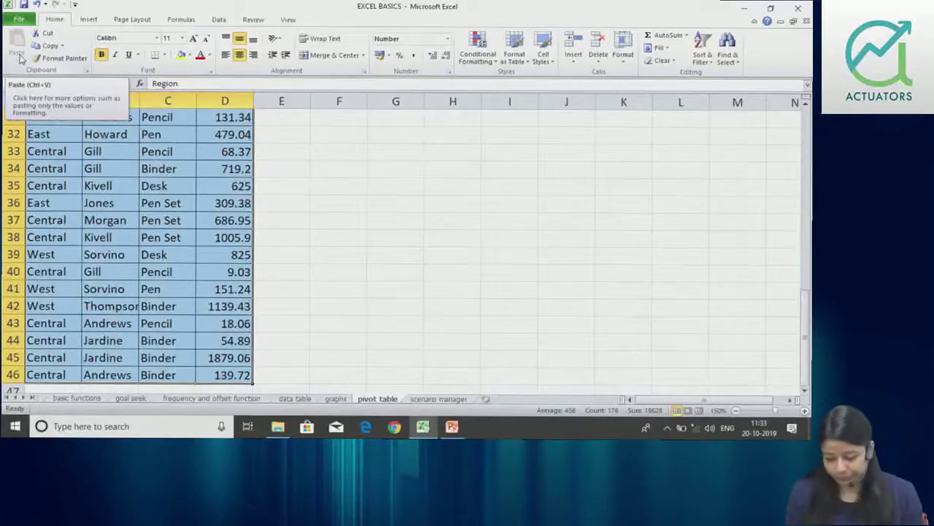
Select the full sales table from the Region header A3 down to row 46
left_click_drag(806, 365, 793, 125)
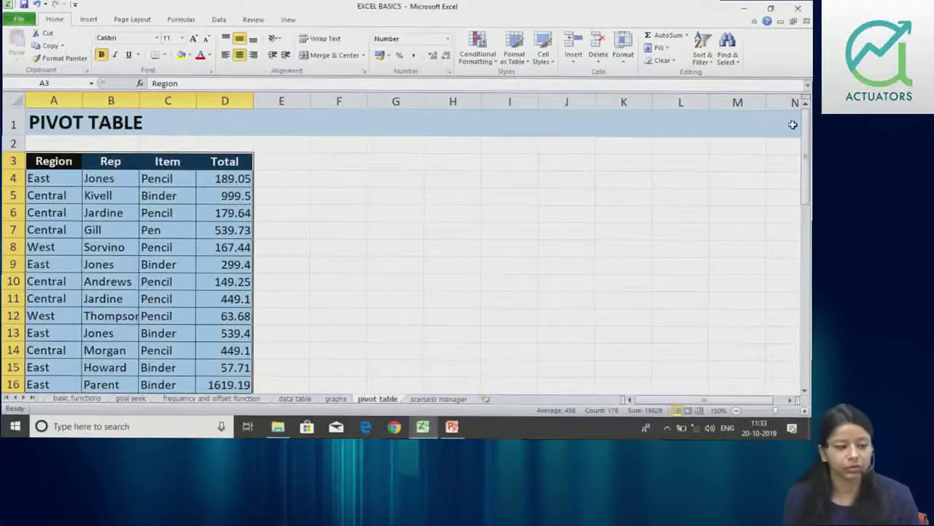
left_click(217, 197)
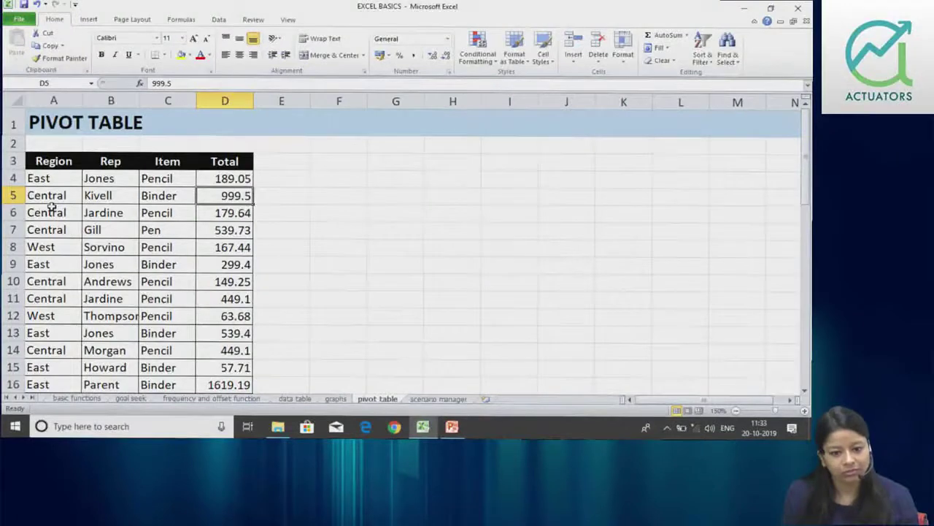
left_click(65, 162)
key("ctrl+shift+Right")
key("ctrl+shift+Down")
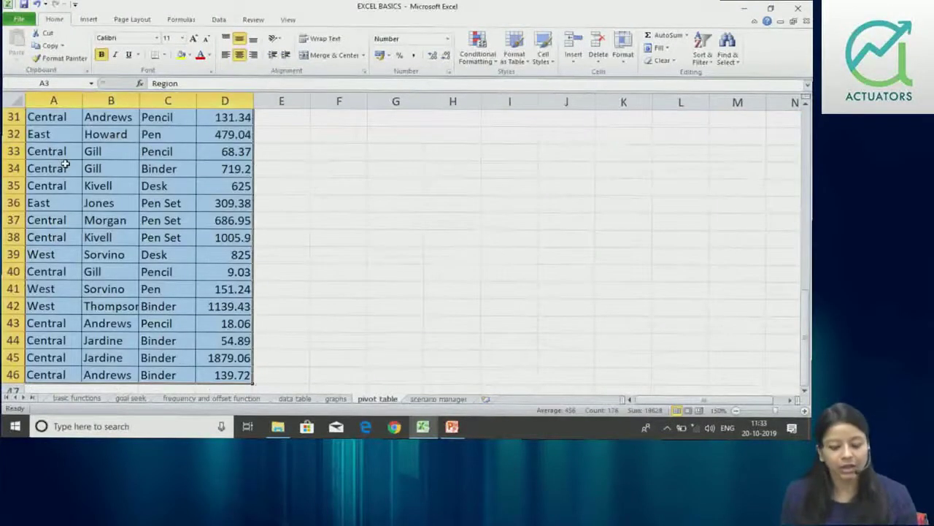
Copy the sales table A3:D46, opening Paste Special but cancelling without pasting
key("ctrl+c")
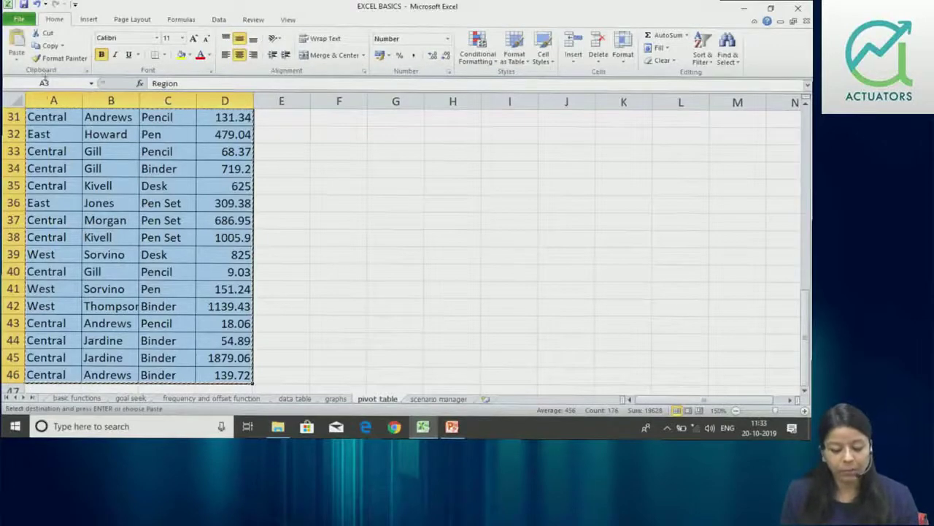
left_click(16, 61)
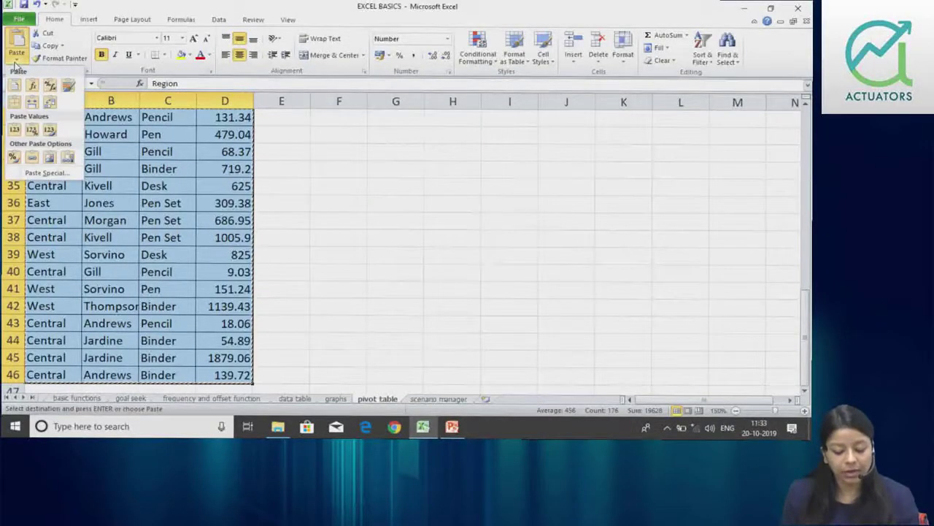
left_click(47, 173)
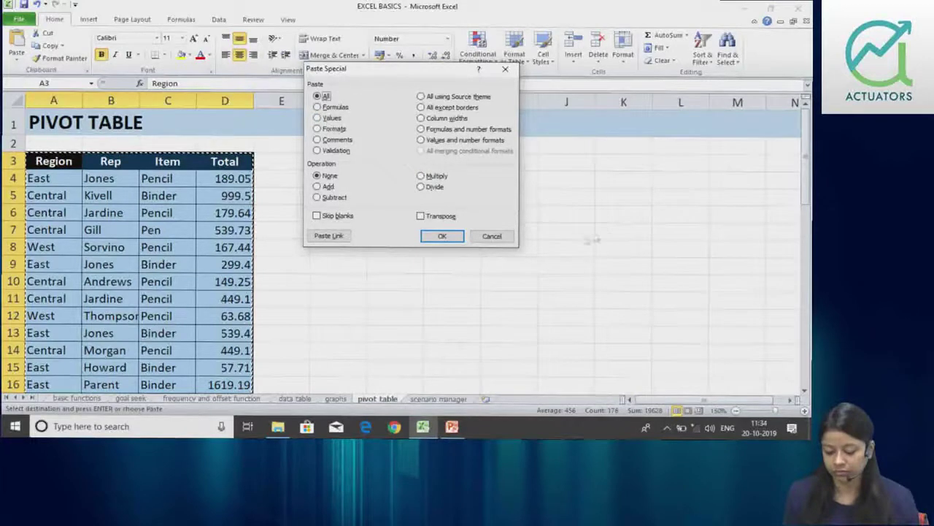
left_click(492, 237)
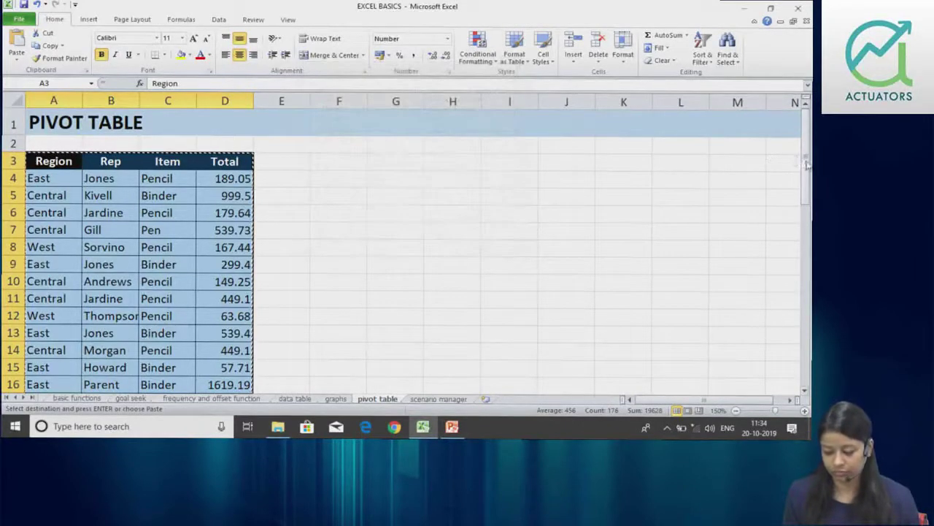
left_click(438, 197)
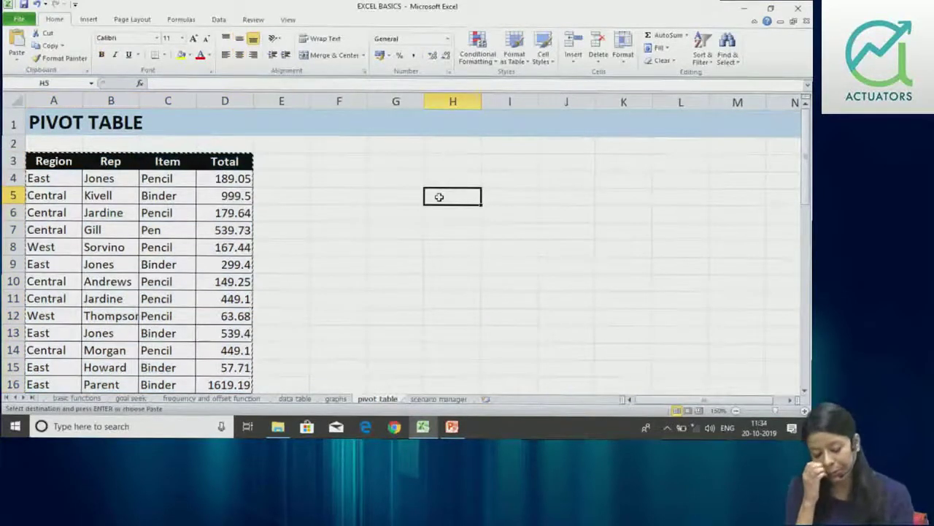
Cancel the pending copy and reselect the sales table A3:D46
key("Escape")
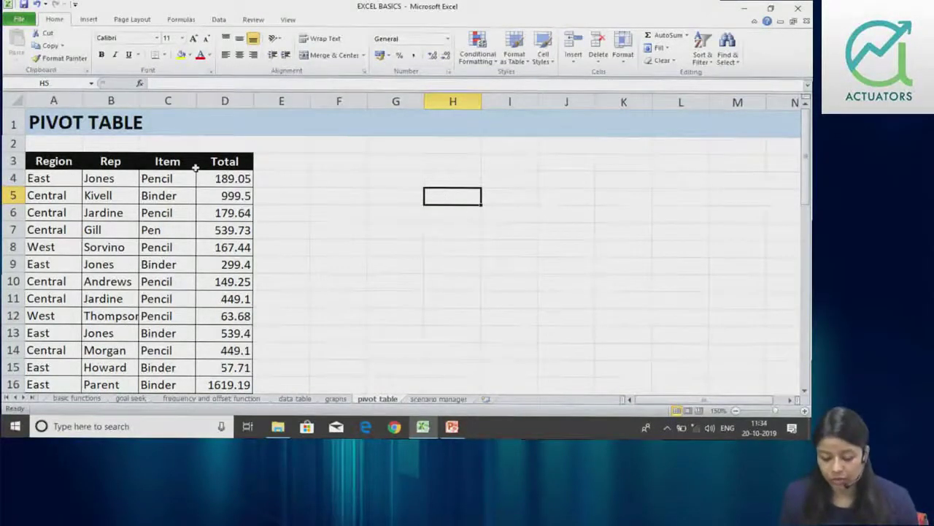
left_click(288, 227)
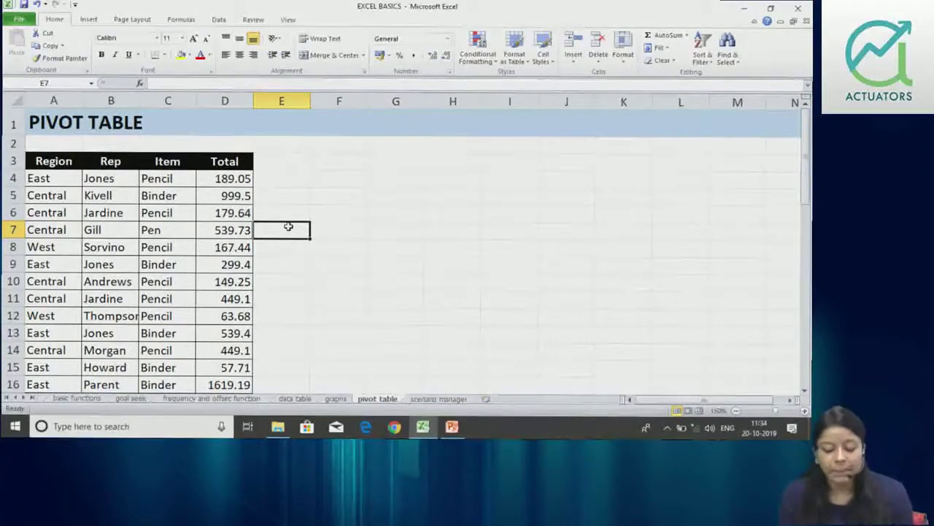
left_click(328, 199)
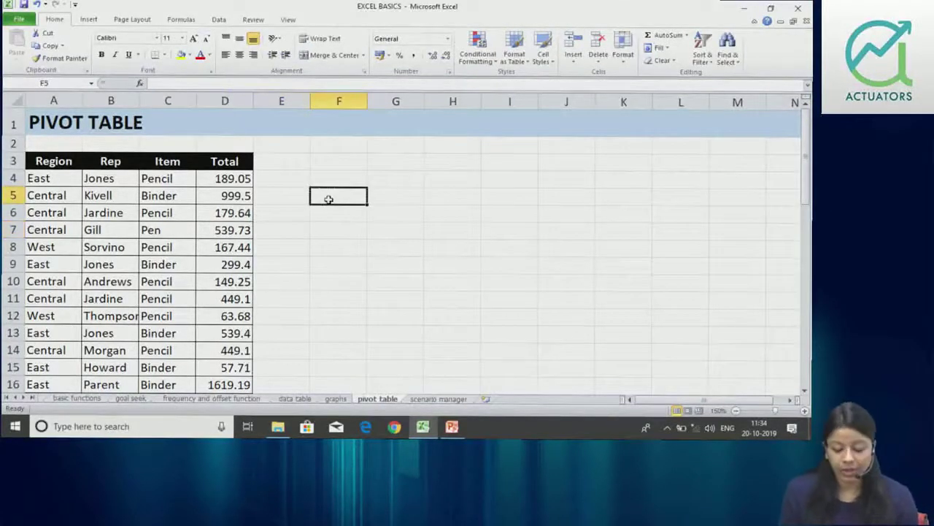
left_click(60, 160)
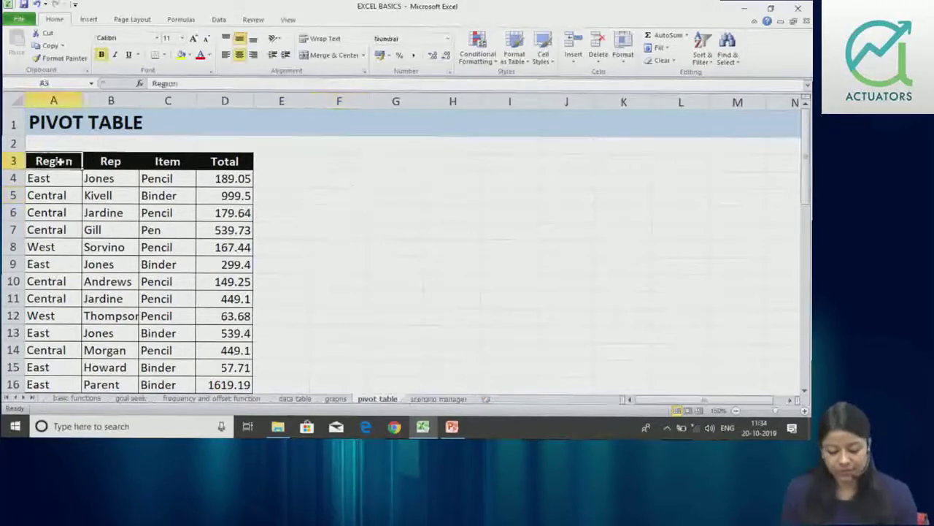
key("ctrl+shift+End")
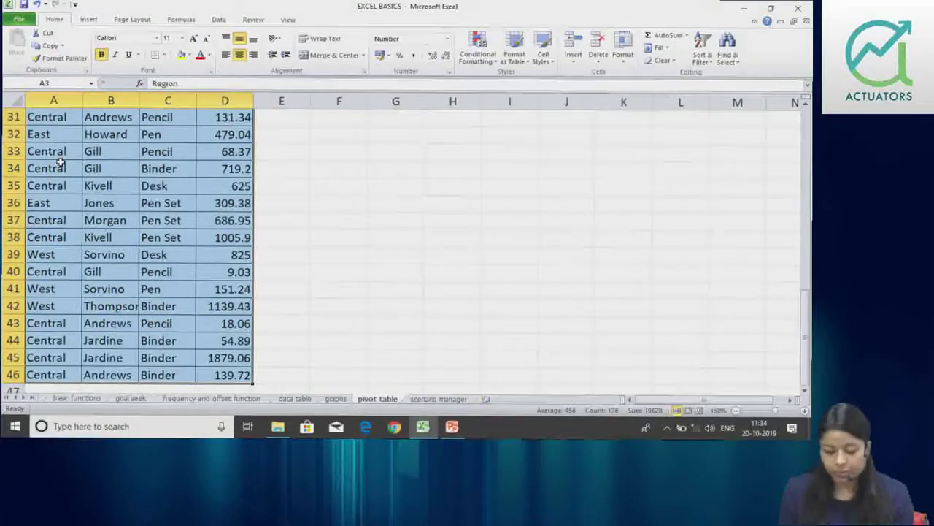
key("Up")
left_click(60, 160)
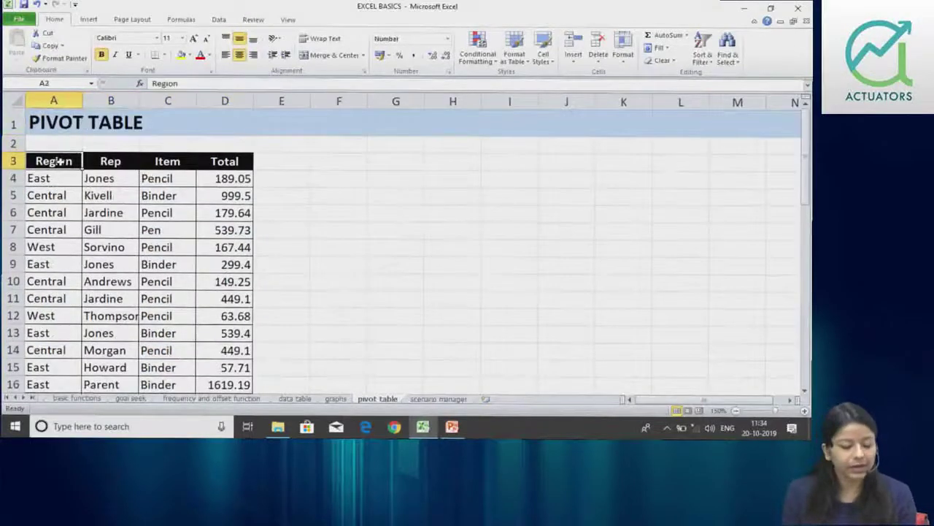
key("ctrl+shift+End")
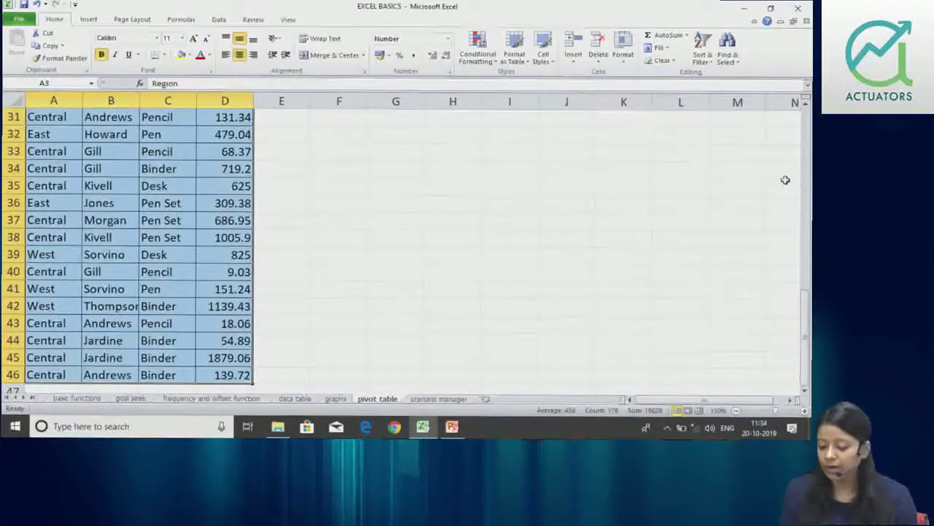
left_click_drag(807, 348, 806, 128)
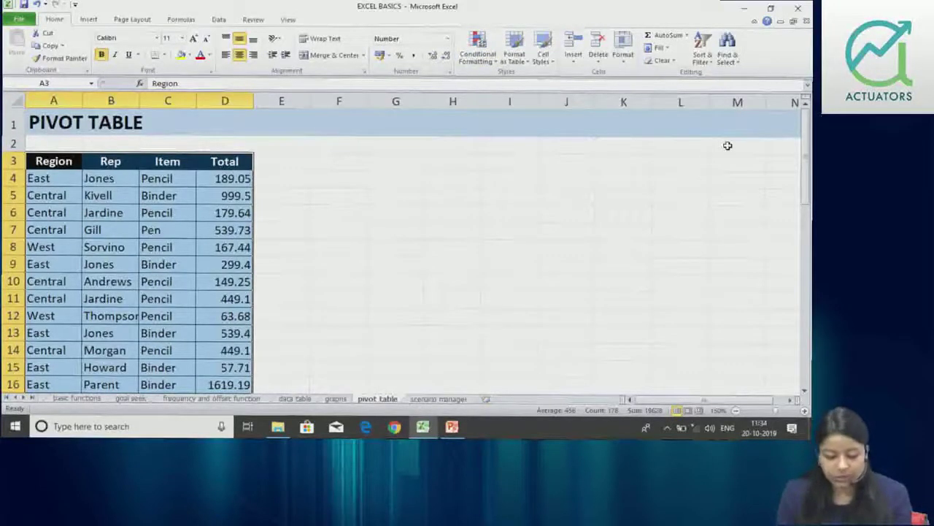
key("alt+n")
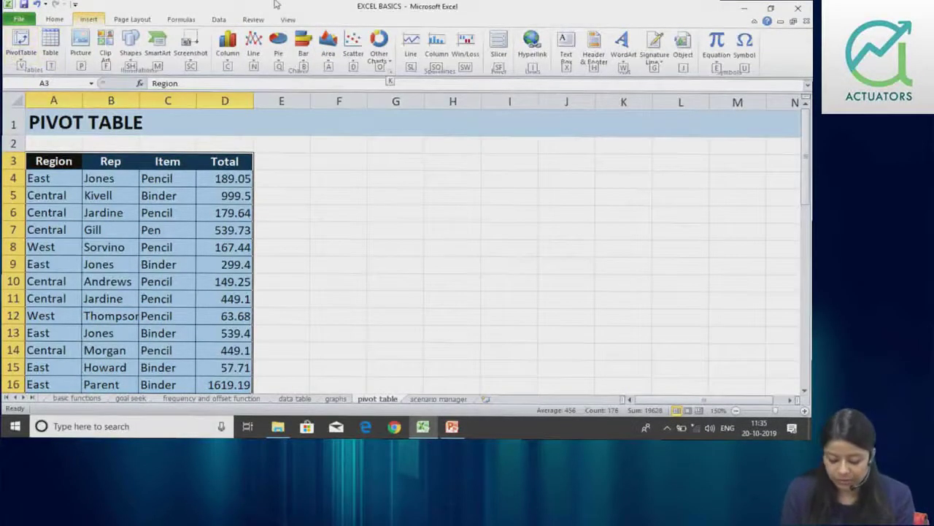
Create a PivotTable from the range A3:D46 on a new worksheet
key("v")
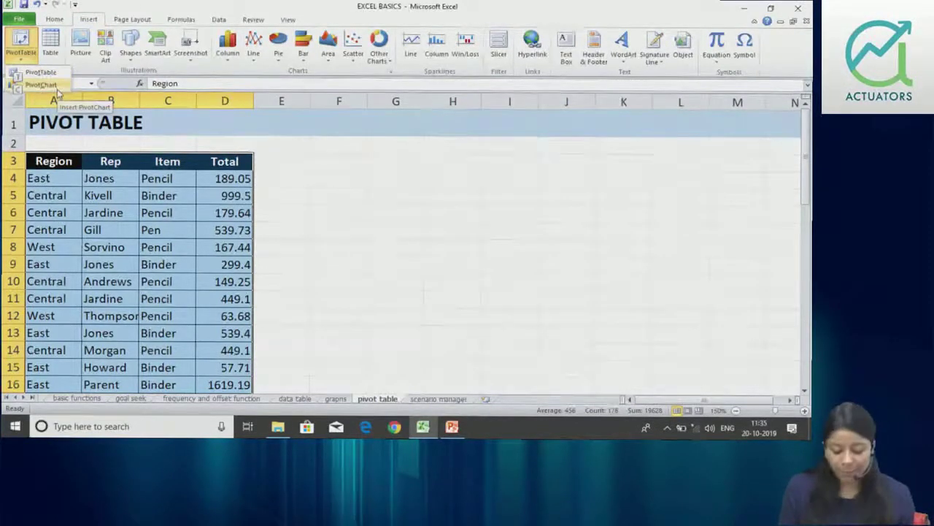
left_click(57, 87)
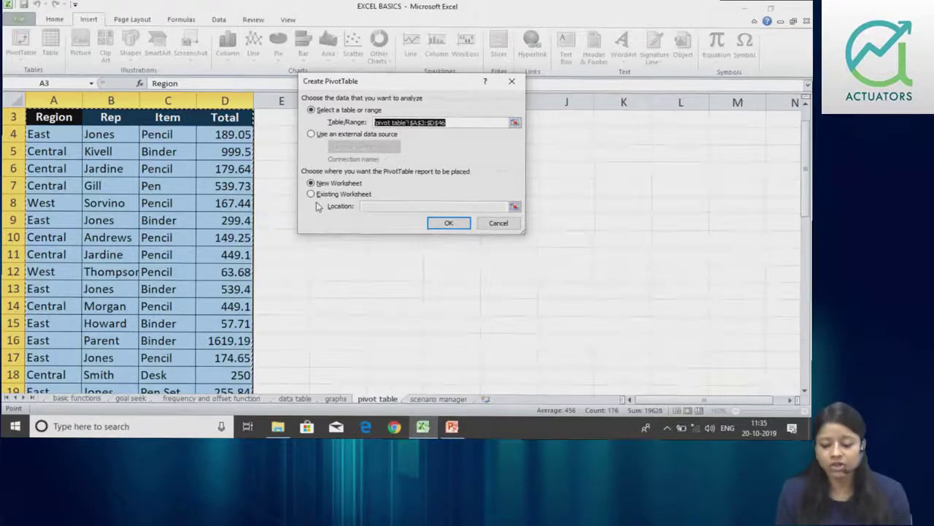
left_click(443, 222)
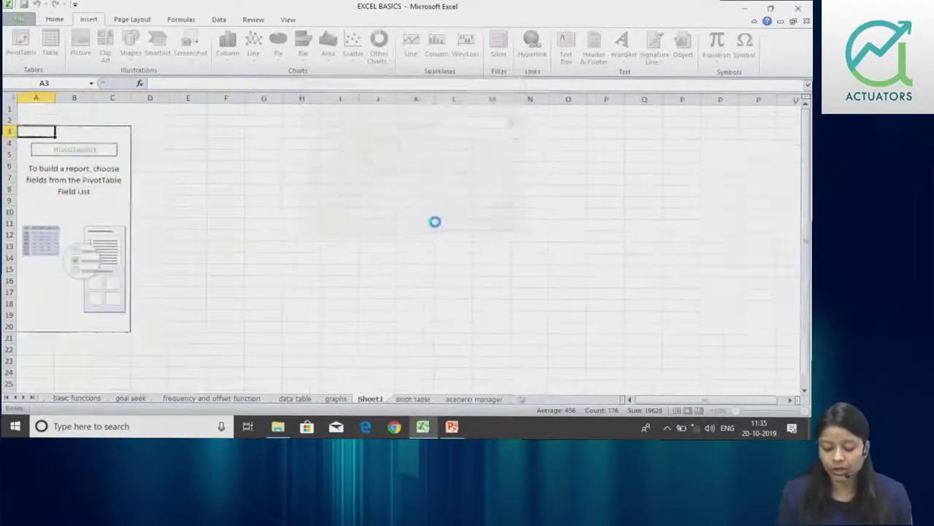
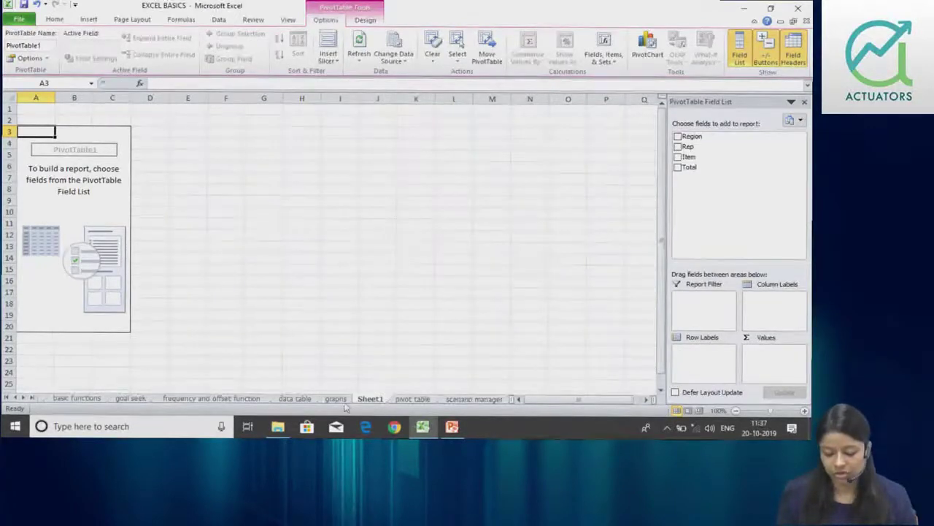
Open the Create PivotTable dialog for the pivot table sheet's data range A3:D46
left_click(413, 400)
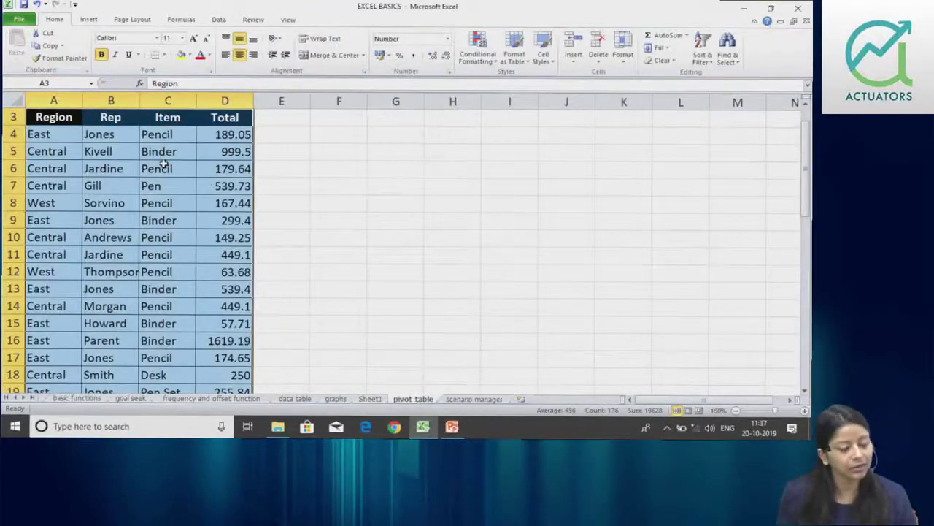
left_click(89, 19)
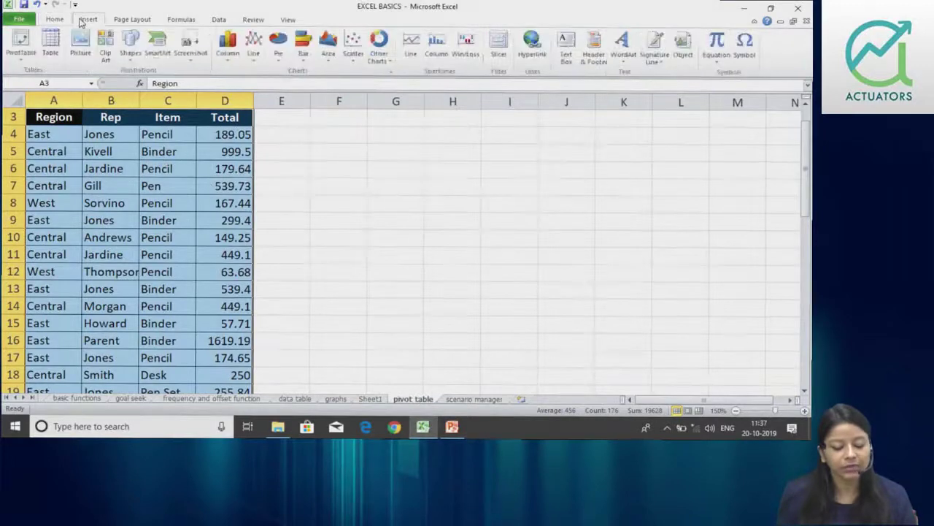
left_click(19, 62)
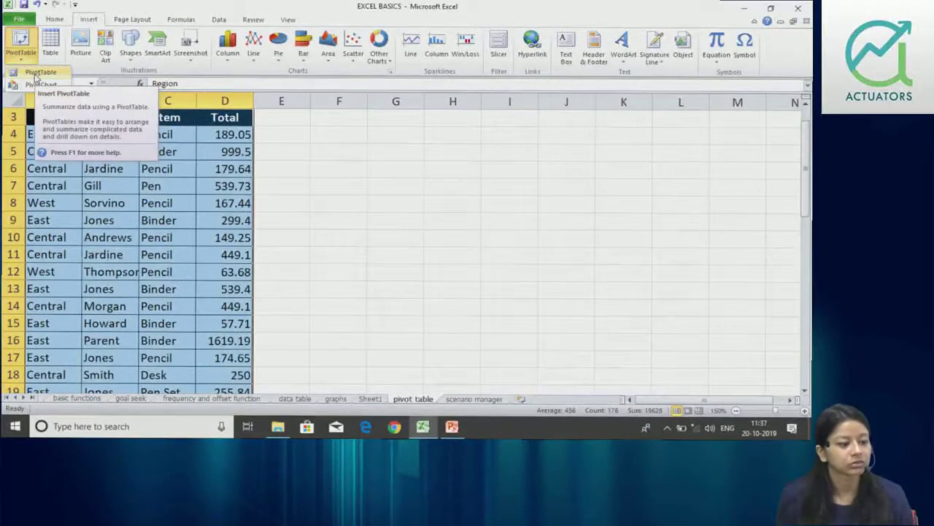
left_click(37, 73)
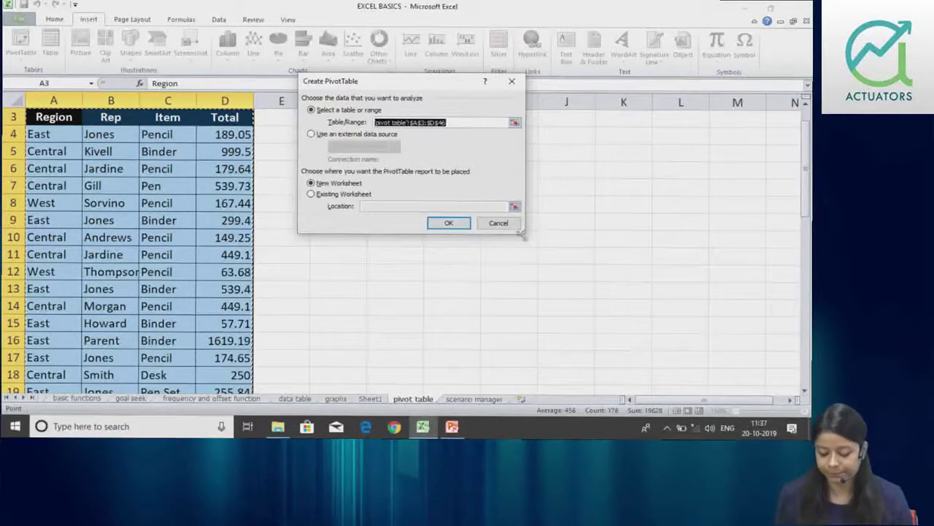
Cancel the Create PivotTable dialog and return to the pivot table data sheet
left_click(506, 226)
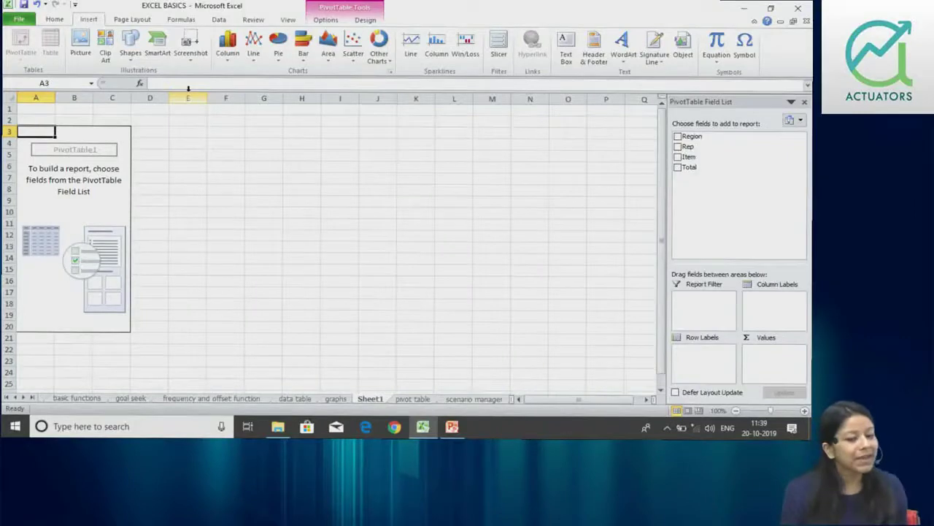
left_click(413, 399)
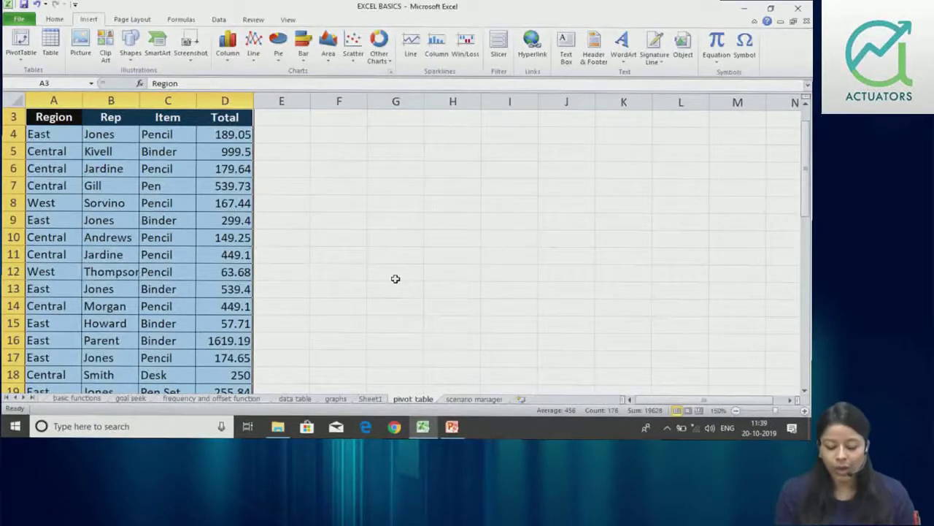
left_click(370, 401)
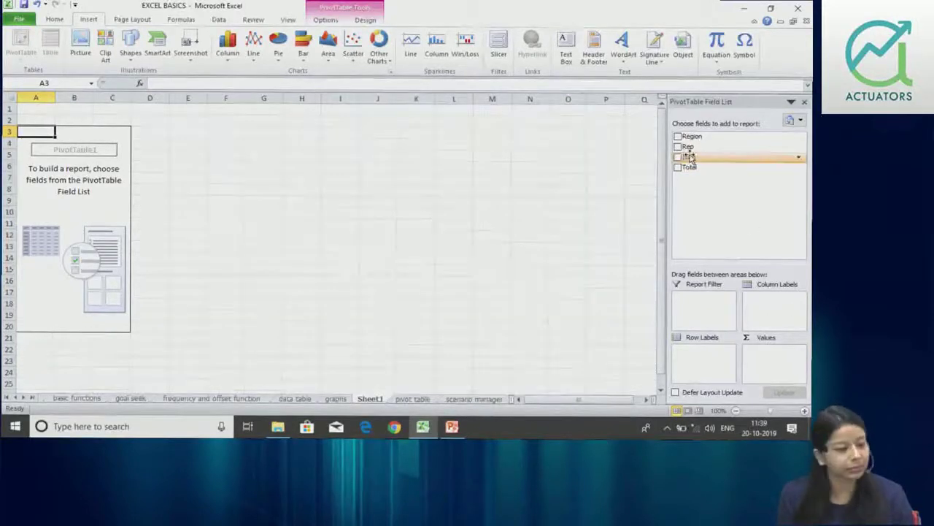
left_click_drag(690, 157, 765, 299)
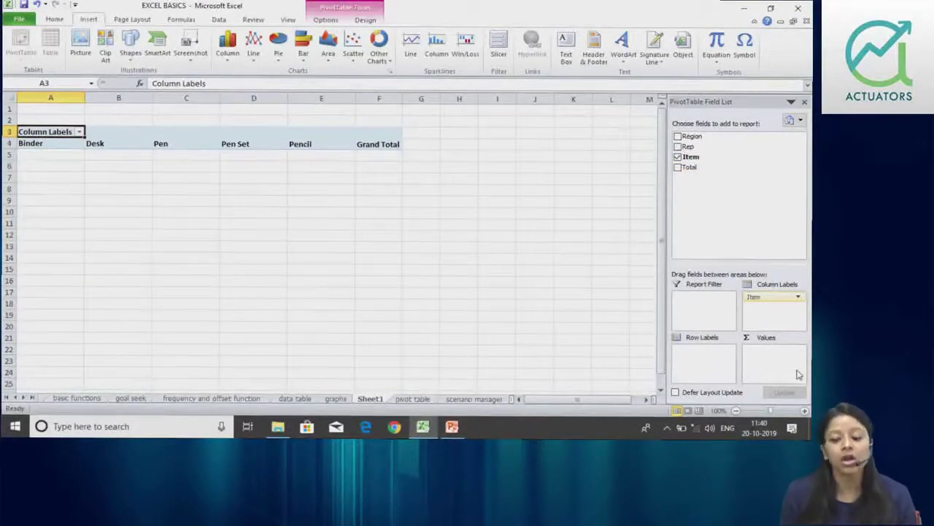
mouse_move(452, 427)
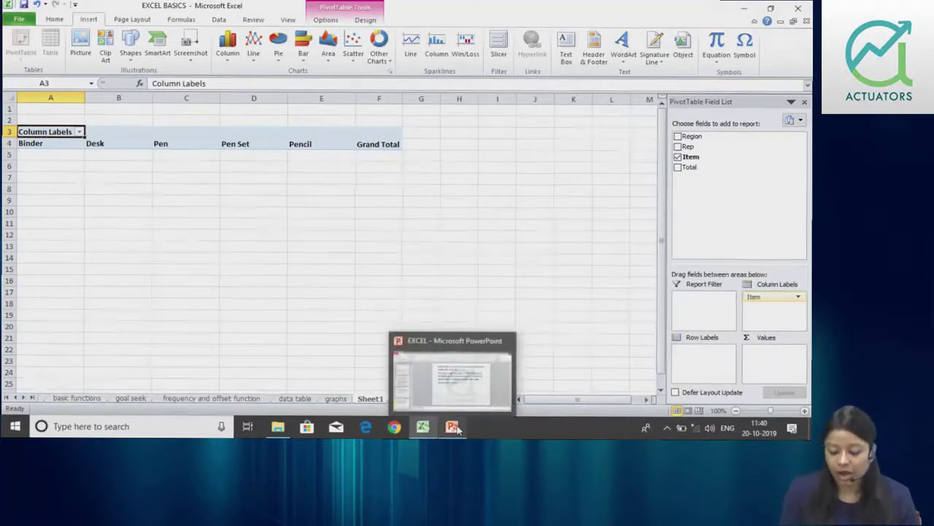
Add Total to the pivot values to sum each item, and zoom the sheet to 130%
mouse_move(690, 167)
left_mouse_down()
mouse_move(788, 312)
mouse_move(777, 355)
left_mouse_up()
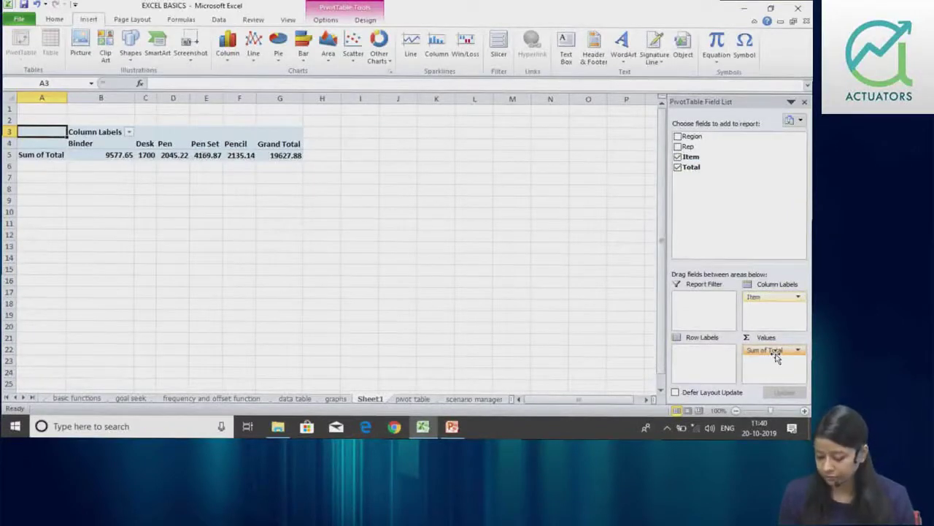
left_click(805, 412)
left_click(805, 412)
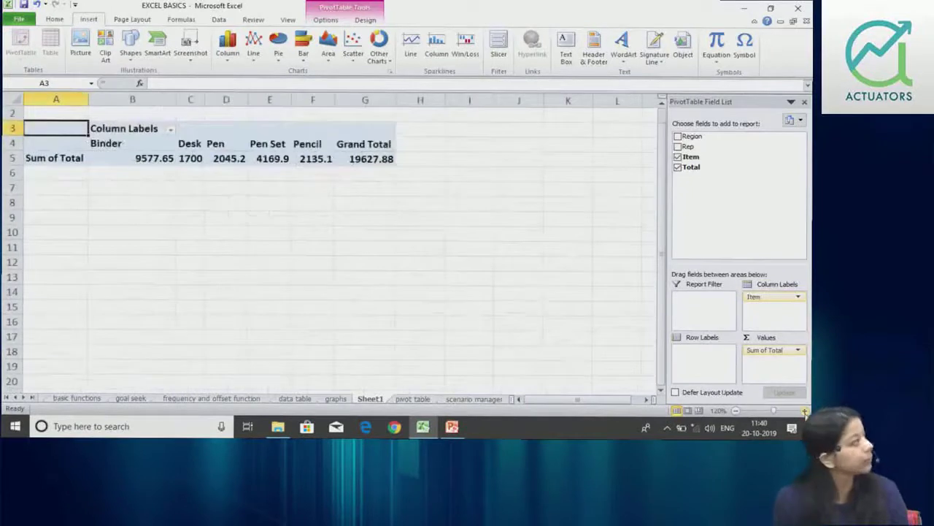
left_click(805, 411)
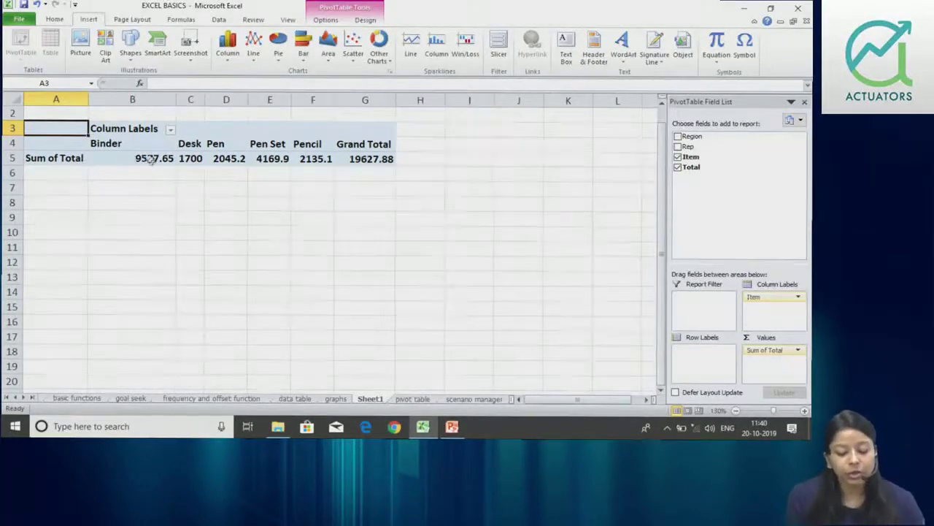
left_click_drag(352, 398, 387, 394)
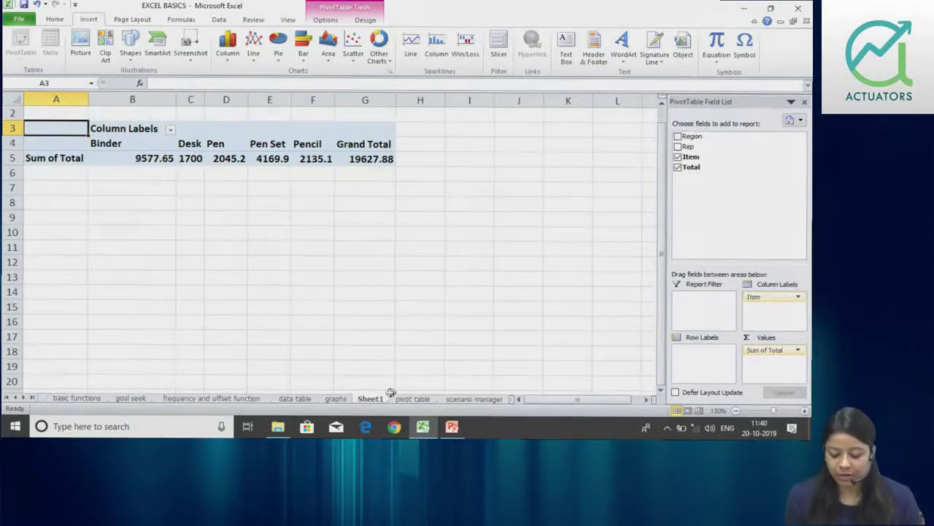
left_click(411, 400)
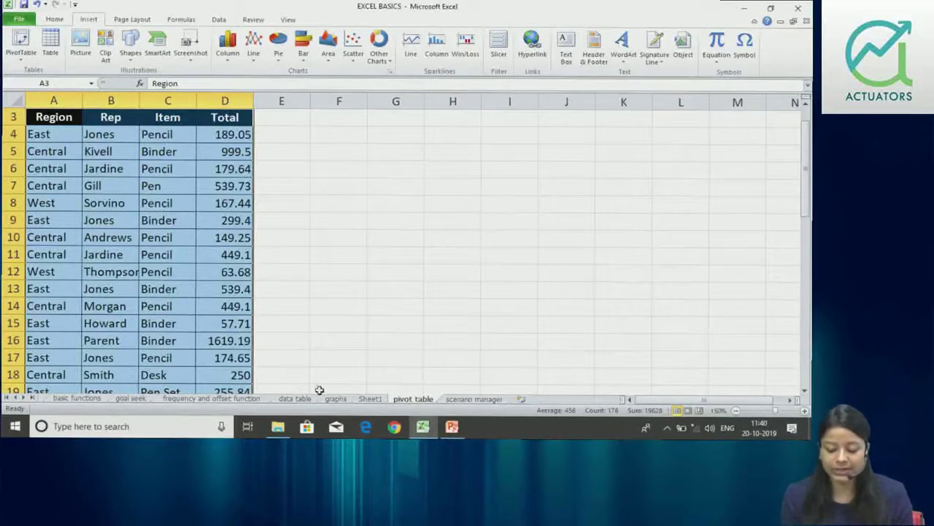
left_click(370, 398)
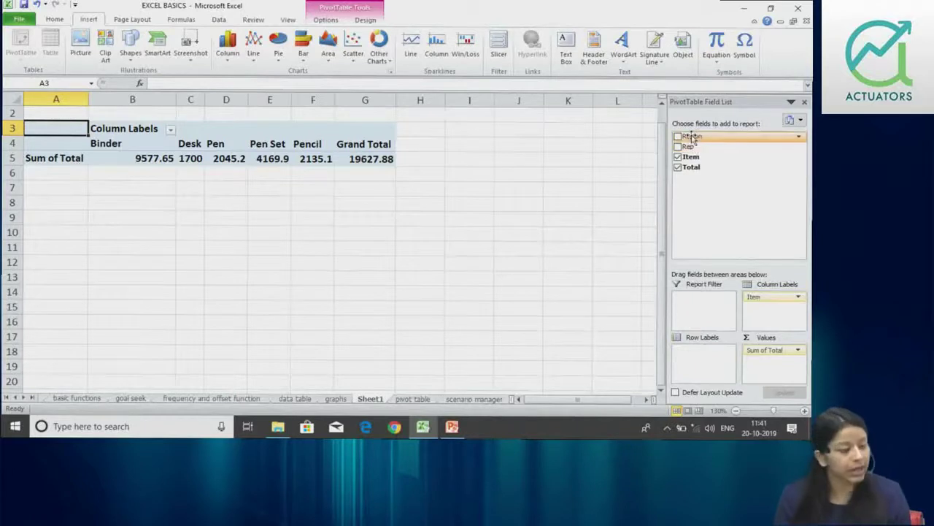
Make Rep the pivot's row field, trying Region as rows and sub-rows before removing it
left_click_drag(692, 137, 702, 358)
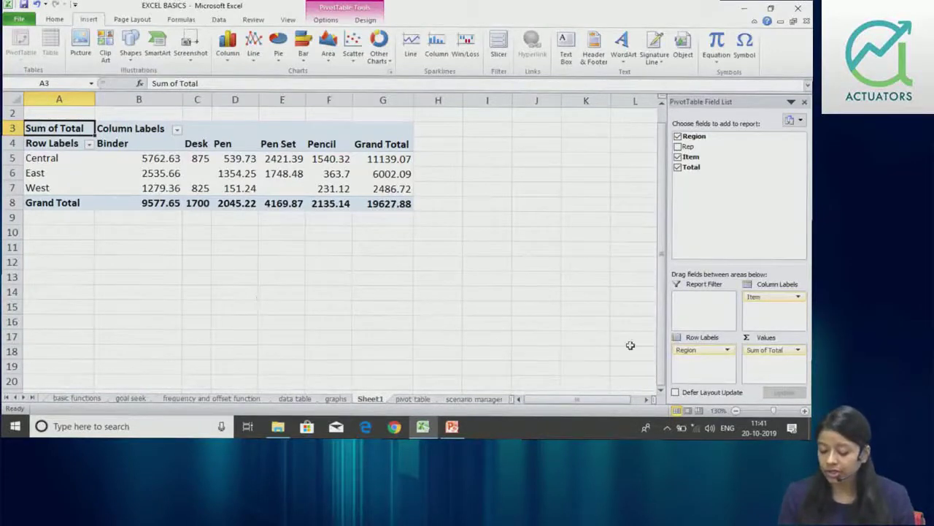
left_click_drag(711, 350, 686, 146)
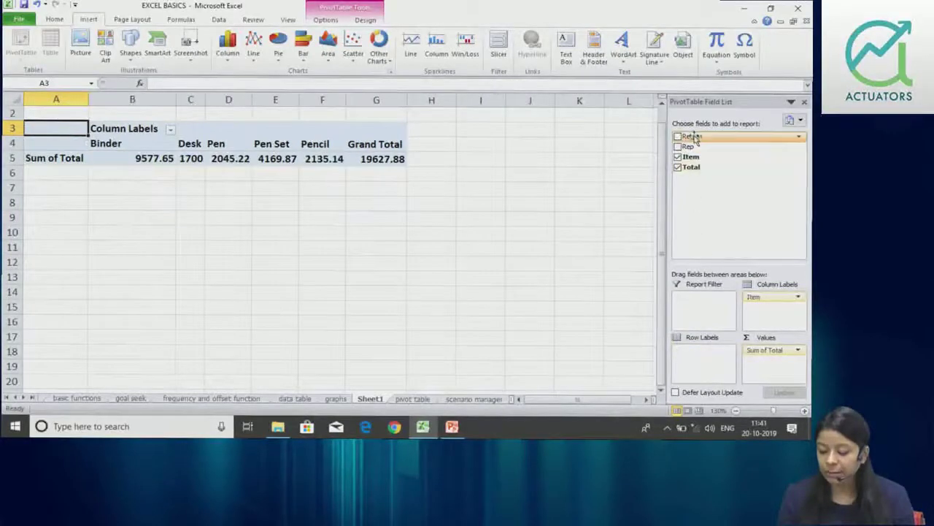
left_click_drag(690, 148, 703, 372)
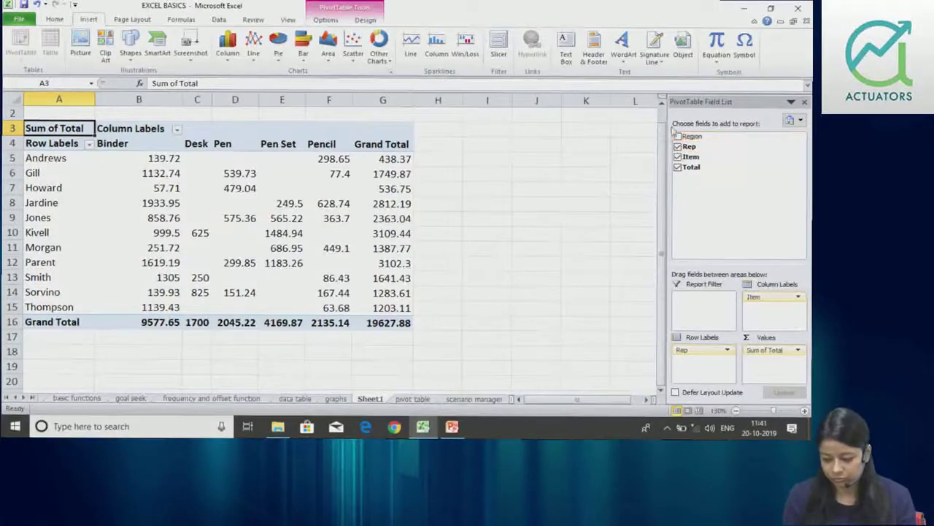
left_click(678, 137)
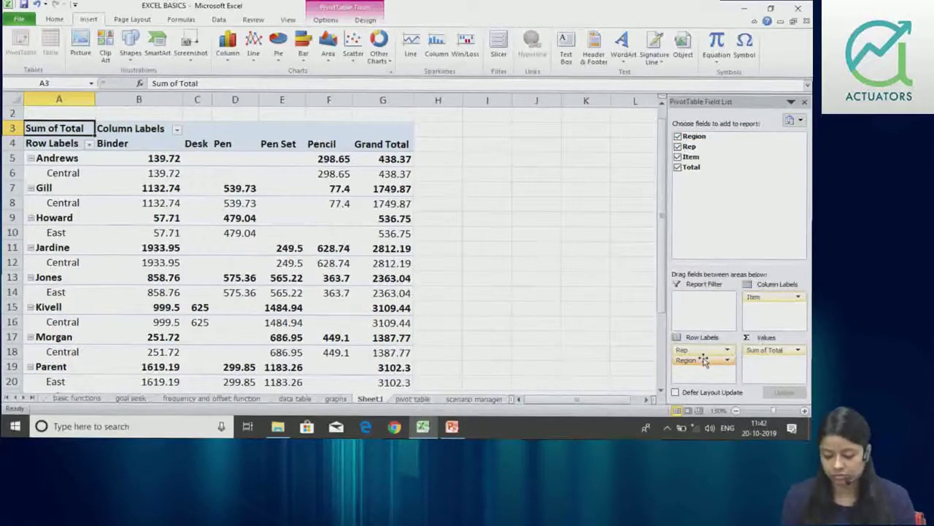
left_click(727, 363)
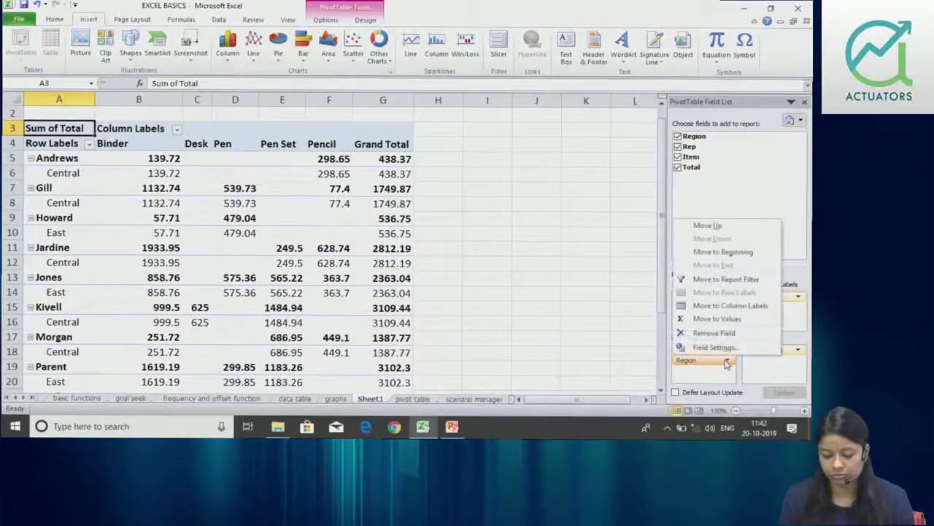
left_click(634, 345)
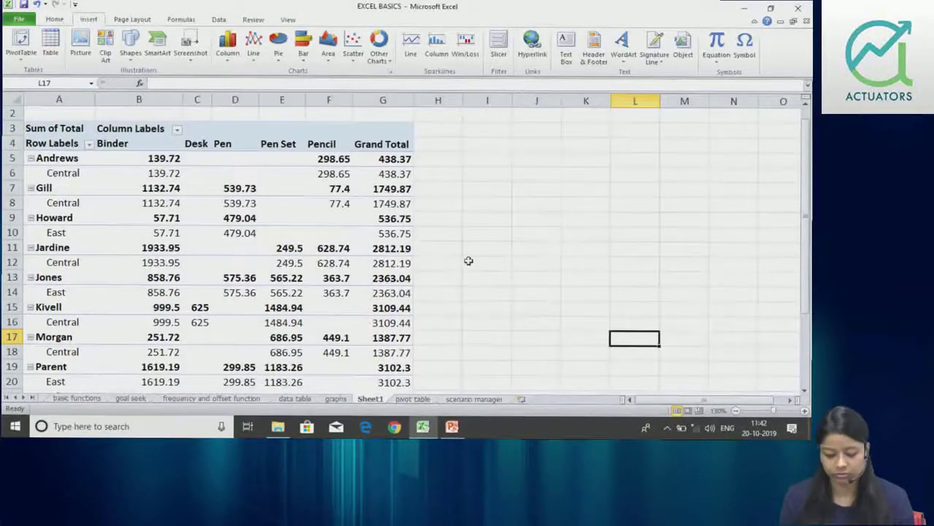
left_click(337, 249)
left_click_drag(702, 360, 697, 146)
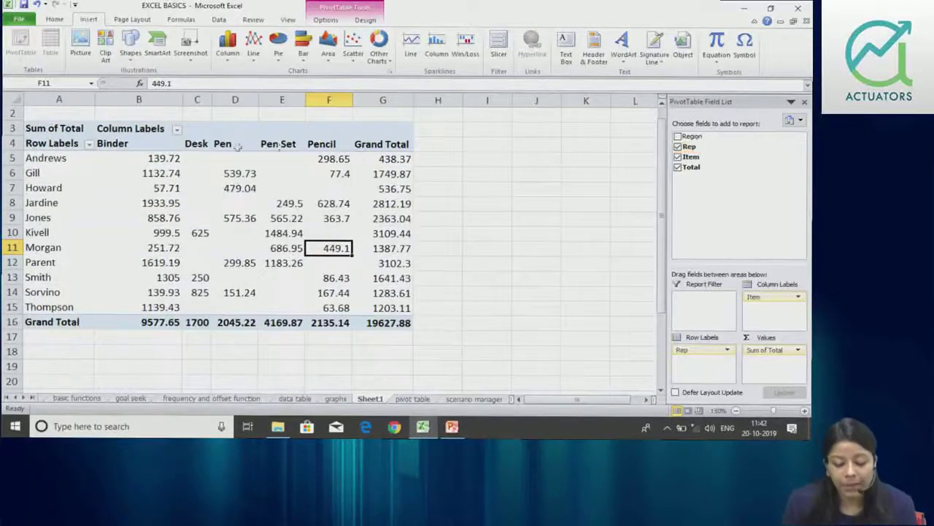
left_click(89, 144)
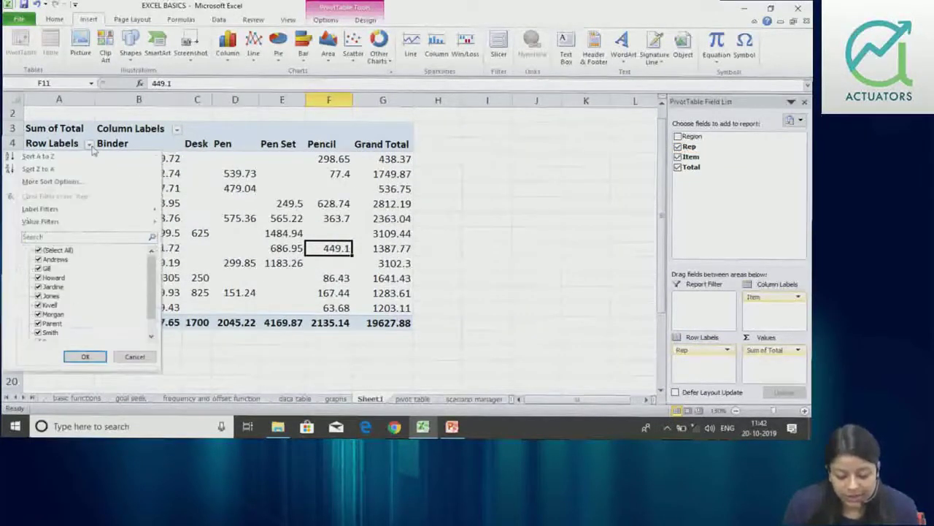
scroll(148, 271, "down", 1)
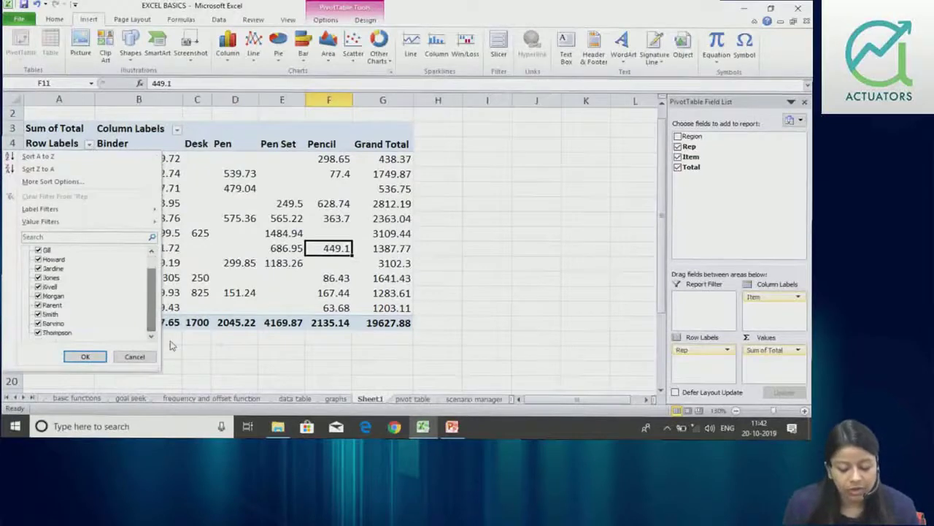
left_click(134, 356)
left_click(89, 144)
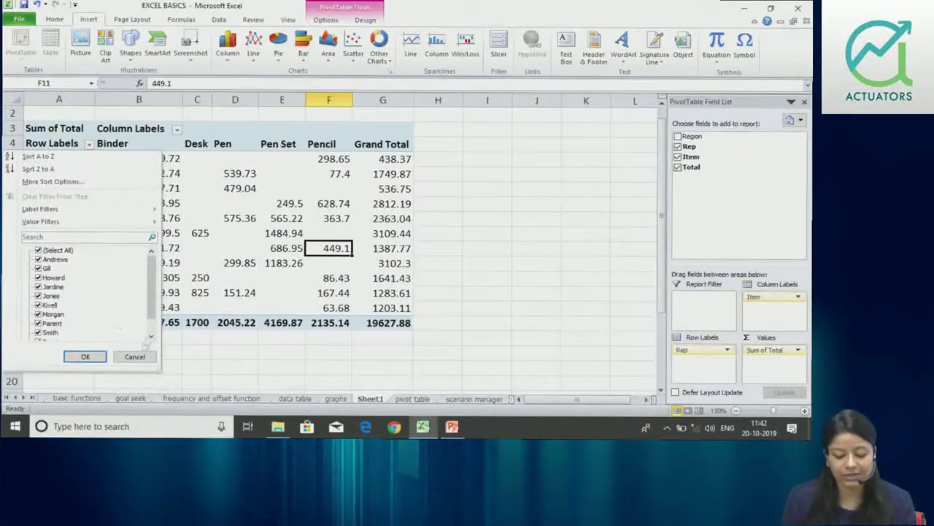
left_click(135, 356)
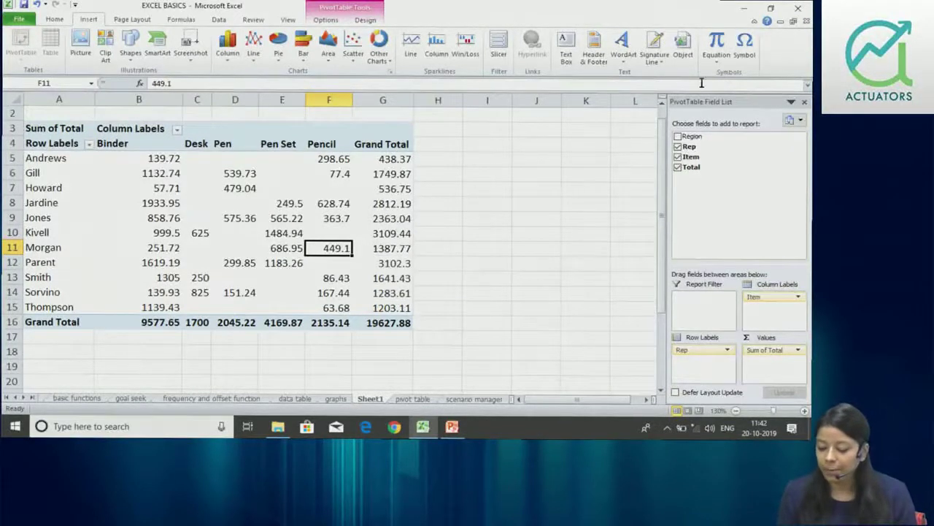
left_click_drag(708, 138, 699, 312)
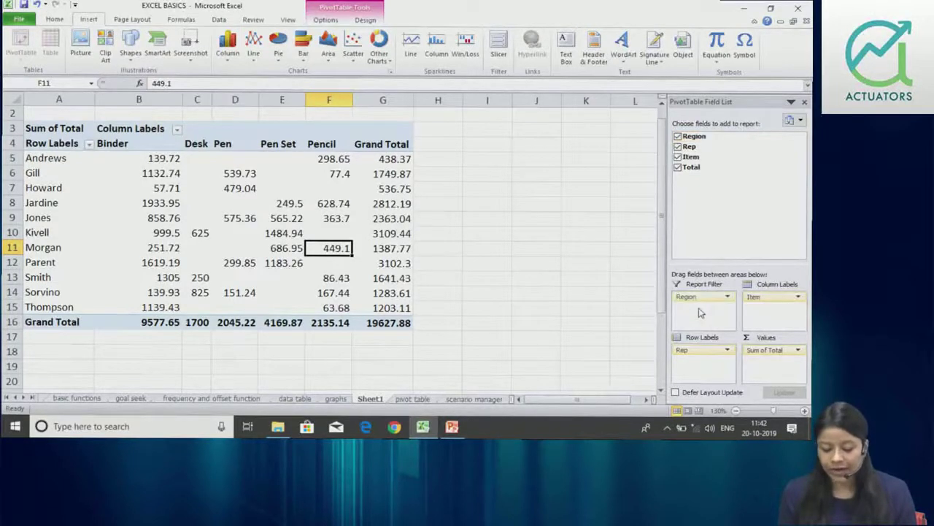
Remove Rep from the rows and move Region from Column Labels into the Report Filter
left_click(595, 263)
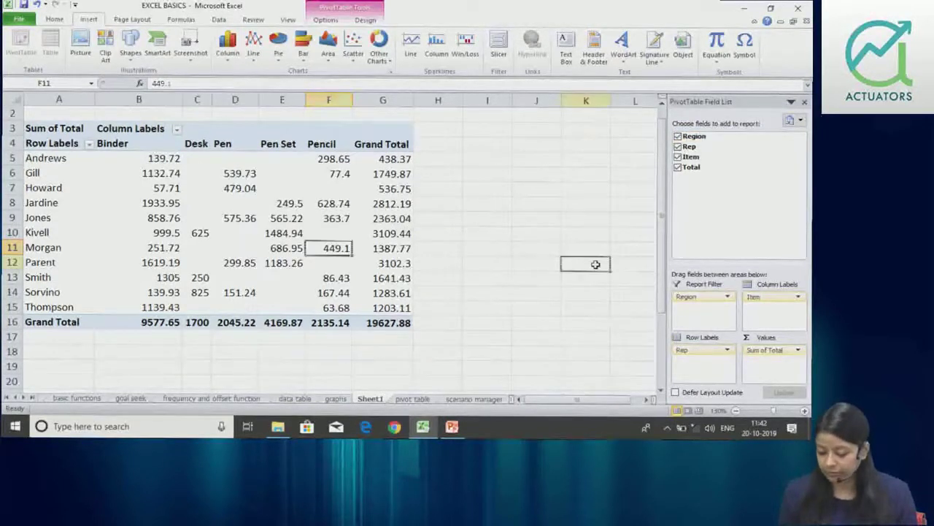
left_click(269, 169)
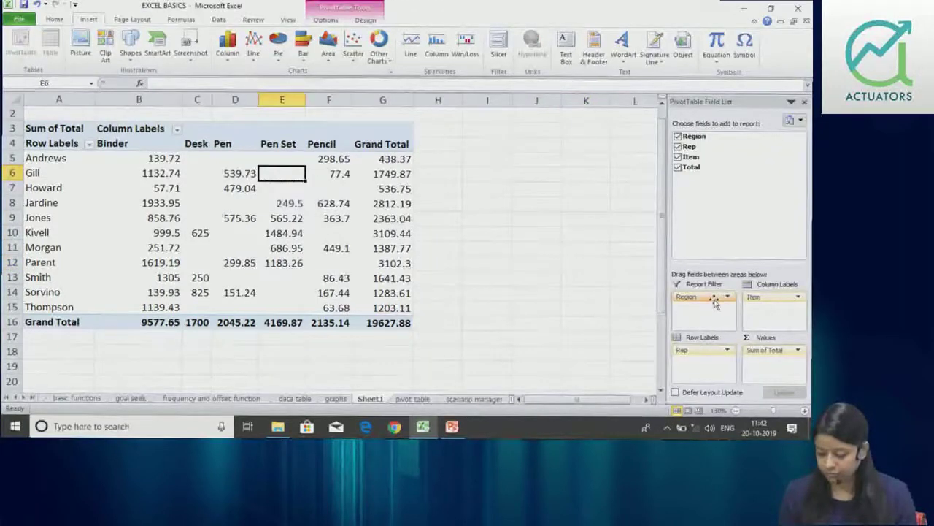
left_click_drag(713, 298, 716, 136)
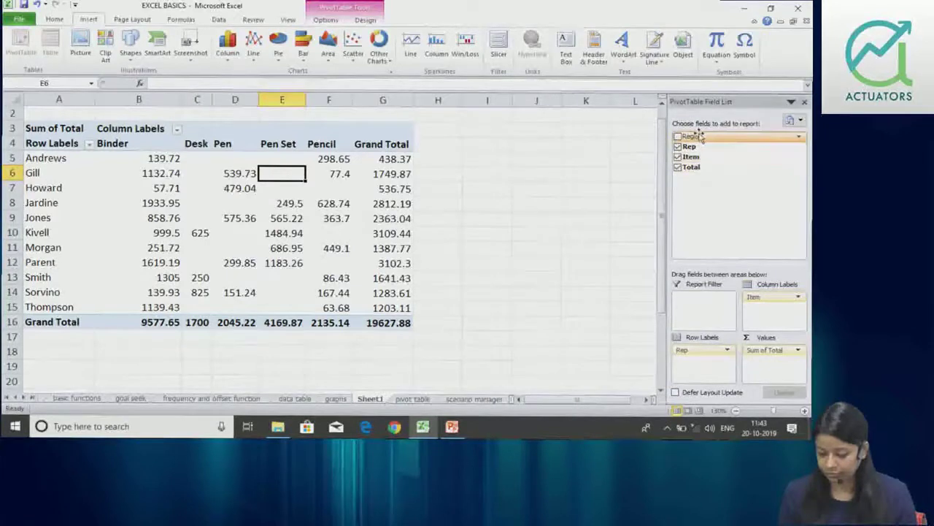
left_click_drag(700, 137, 706, 307)
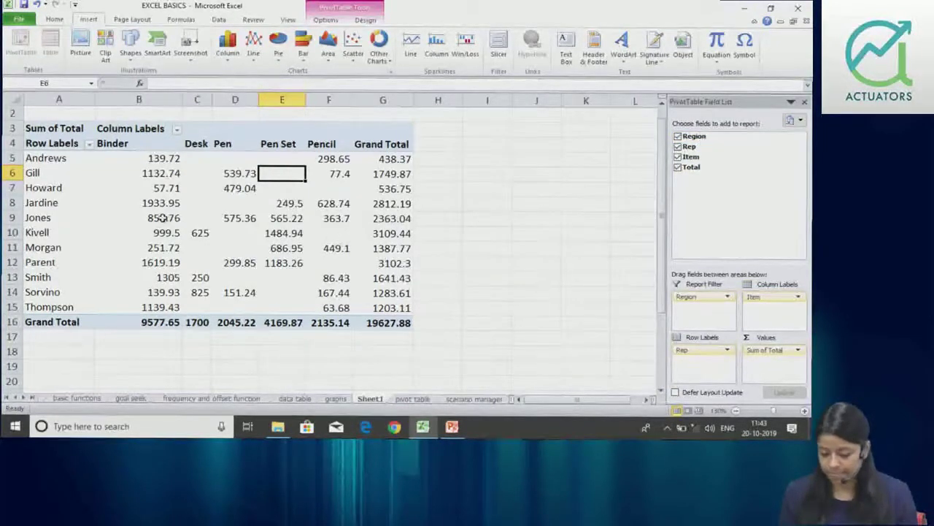
left_click_drag(712, 350, 678, 167)
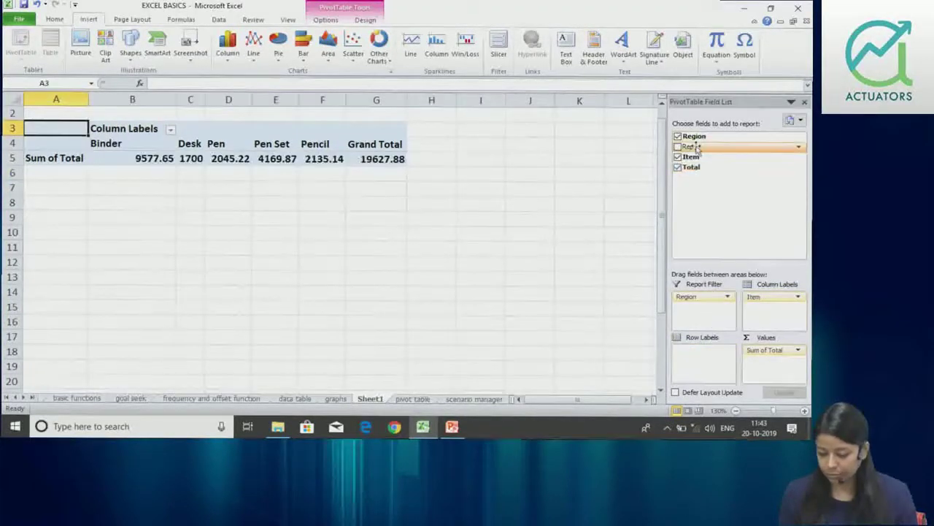
mouse_move(693, 136)
left_mouse_down()
mouse_move(765, 315)
mouse_move(689, 368)
left_mouse_up()
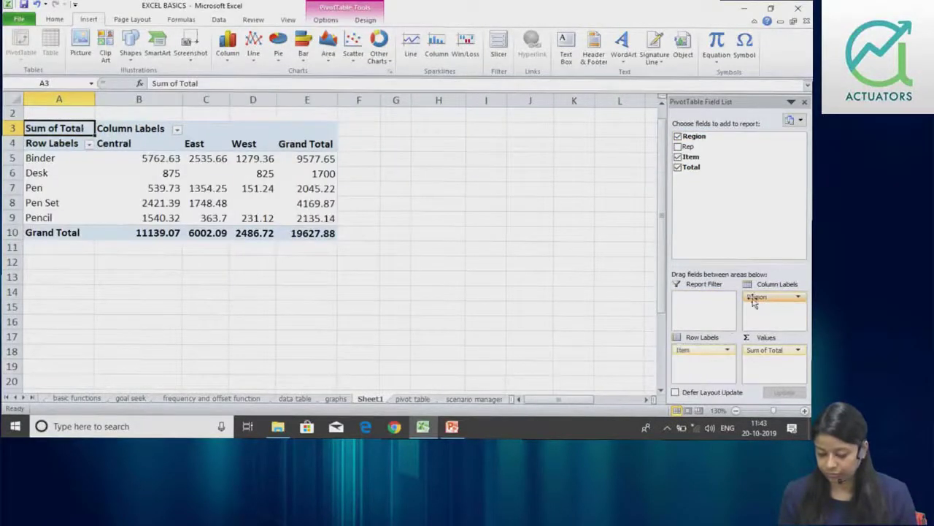
left_click_drag(763, 297, 694, 307)
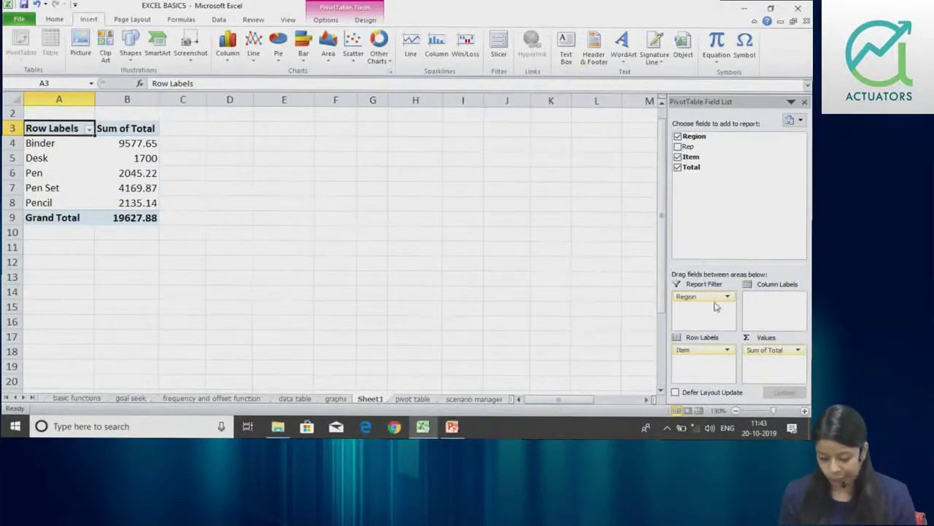
left_click(410, 398)
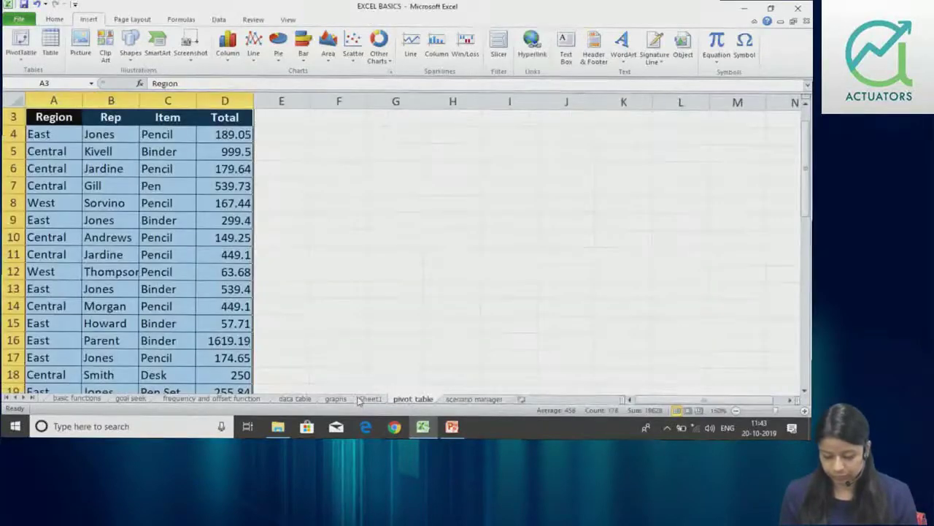
On Sheet1, add Rep as column labels to make an item-by-rep cross-tab
left_click(368, 399)
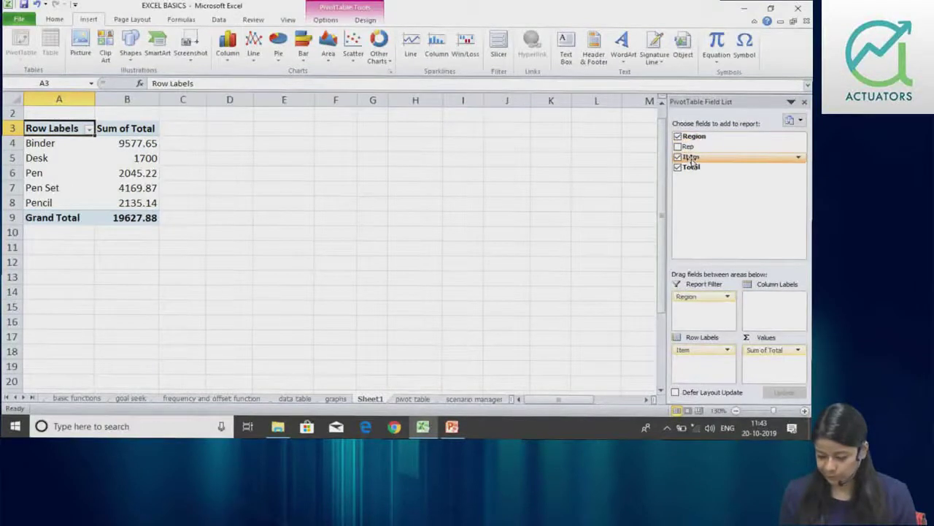
left_click_drag(688, 146, 777, 310)
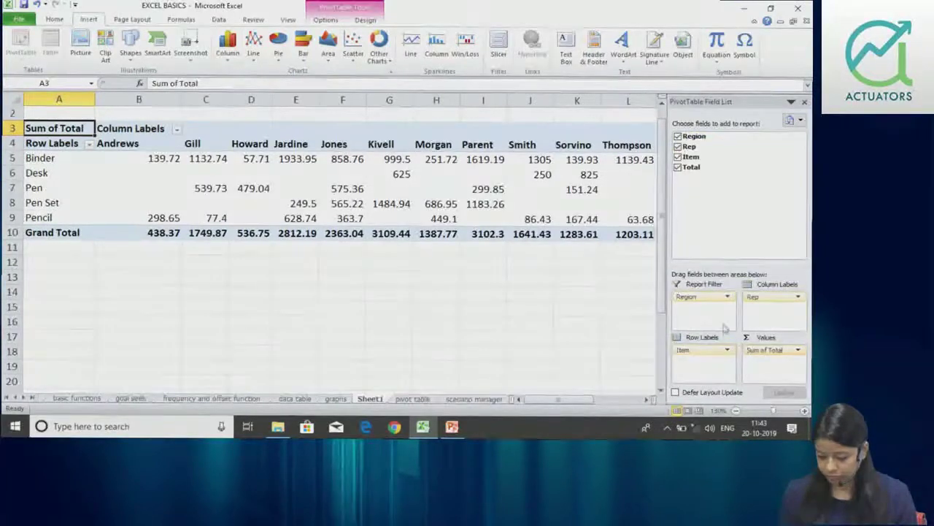
left_click(728, 300)
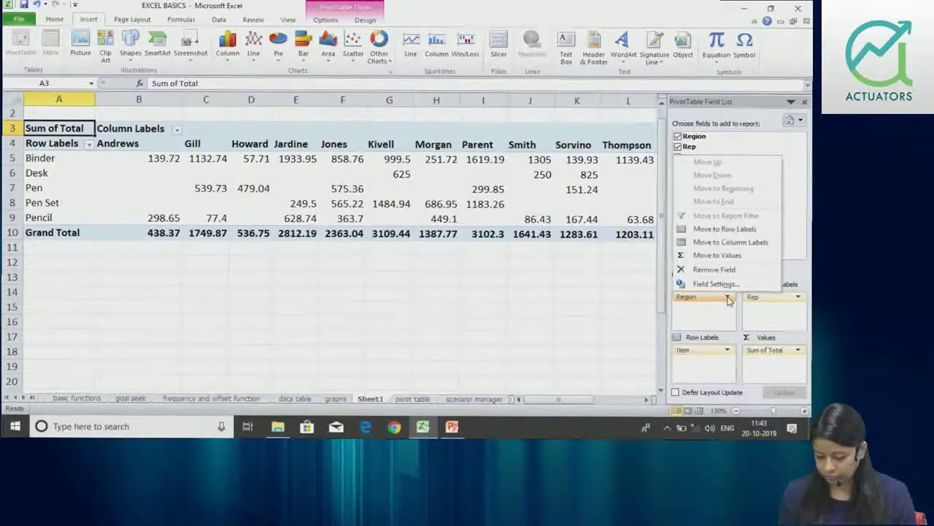
Remove and re-add Region as the report filter, then hide the PivotTable Field List
left_click(715, 283)
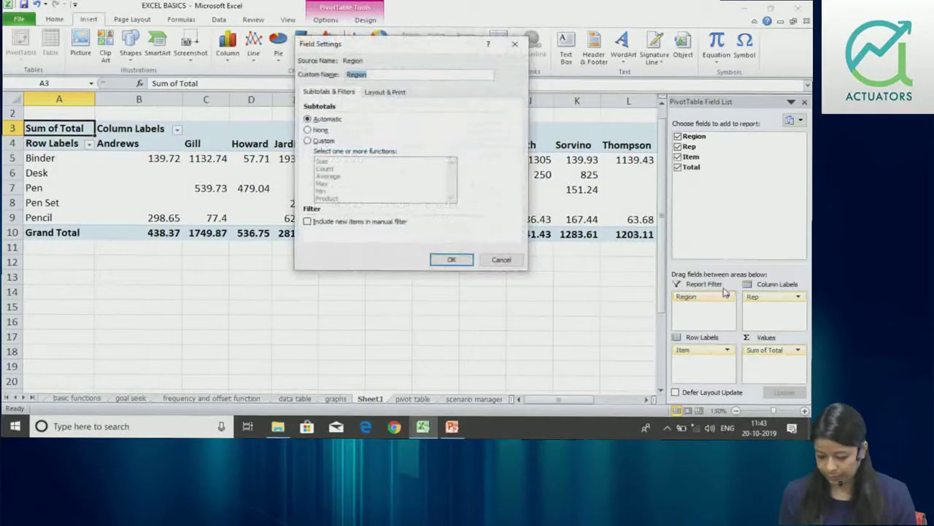
left_click(514, 261)
left_click(715, 297)
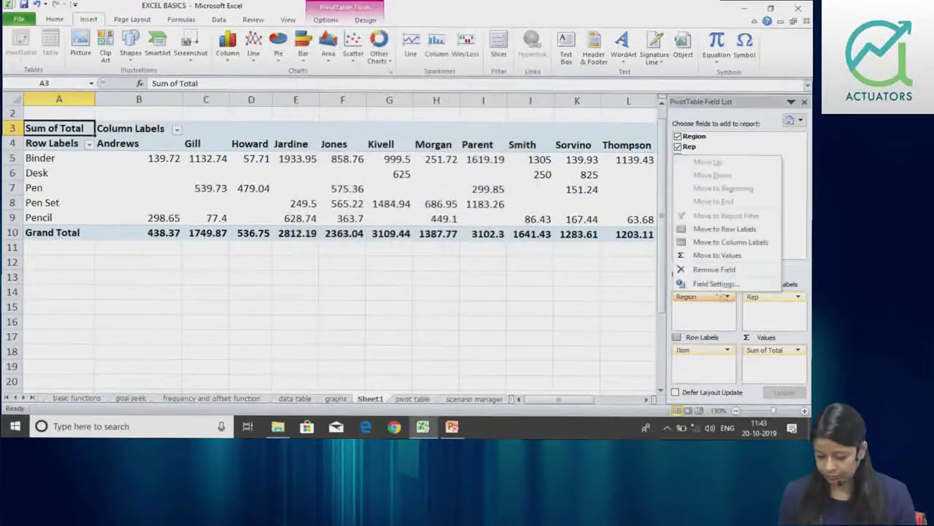
left_click(714, 269)
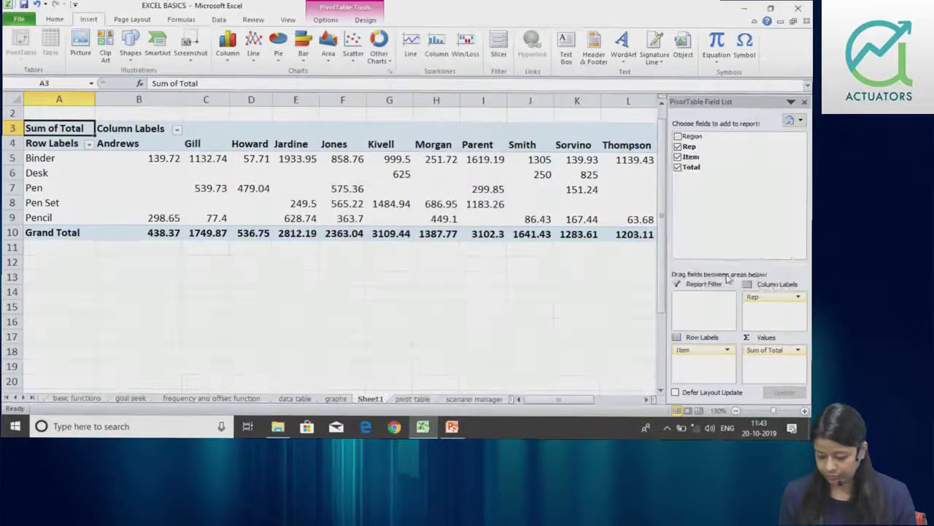
left_click_drag(686, 137, 698, 313)
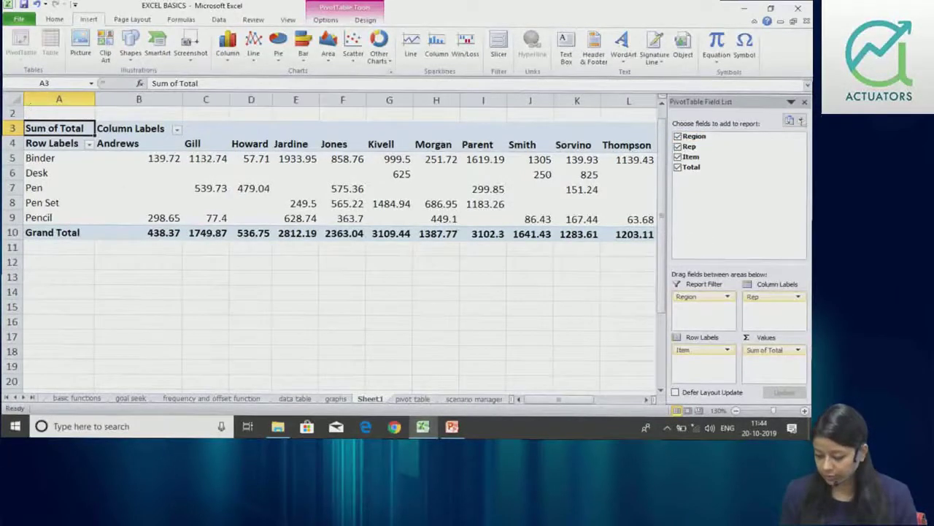
left_click(805, 103)
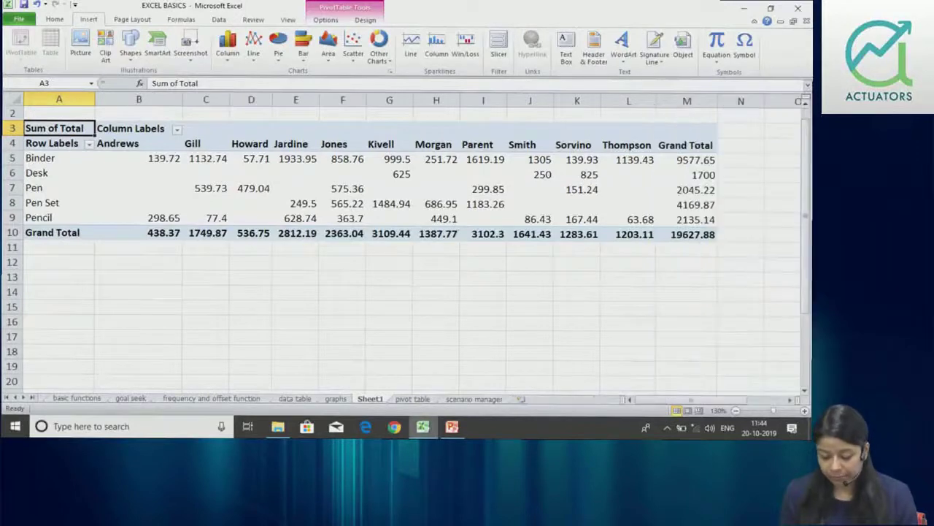
Insert a new pivot table on Sheet2 from the pivot table sheet's sales data
left_click(413, 398)
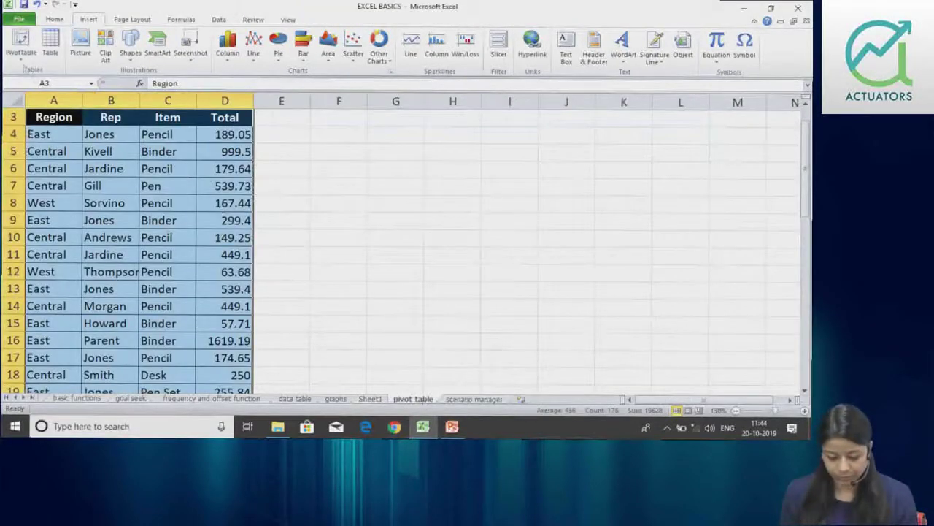
left_click(21, 55)
left_click(40, 73)
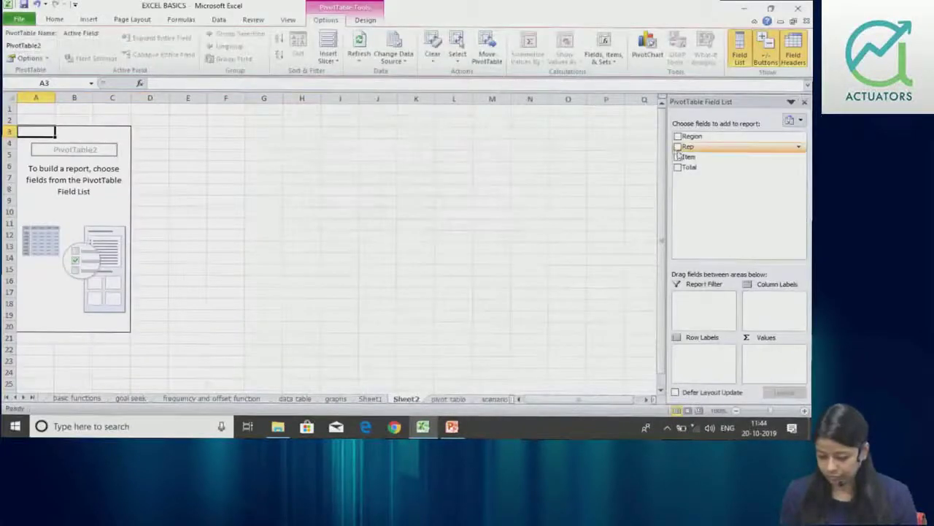
Sum Total with items as columns, reps as rows, and Region as the report filter
left_click_drag(689, 168, 767, 365)
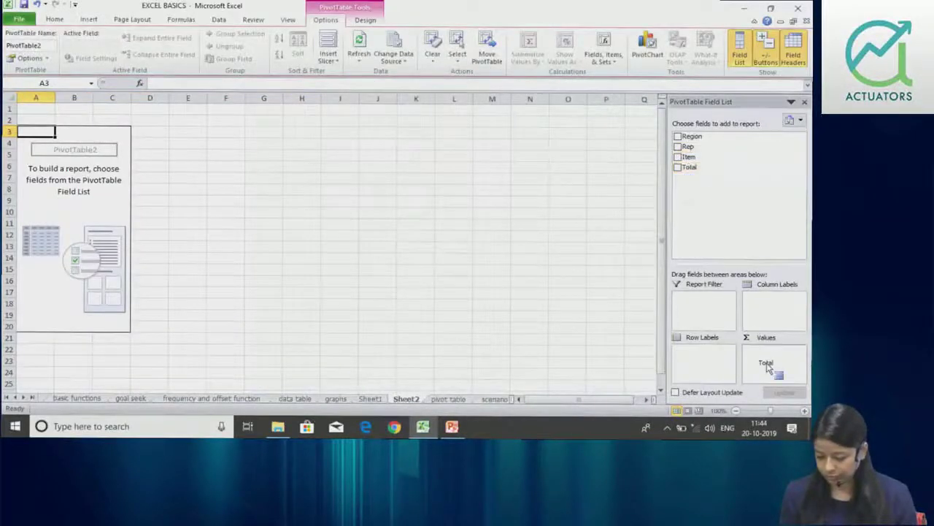
left_click_drag(728, 156, 758, 298)
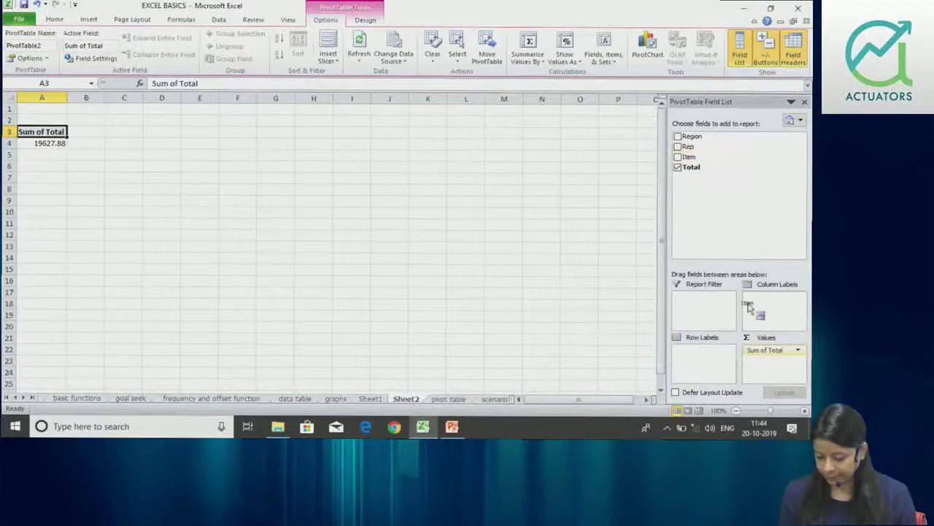
left_click_drag(688, 146, 701, 360)
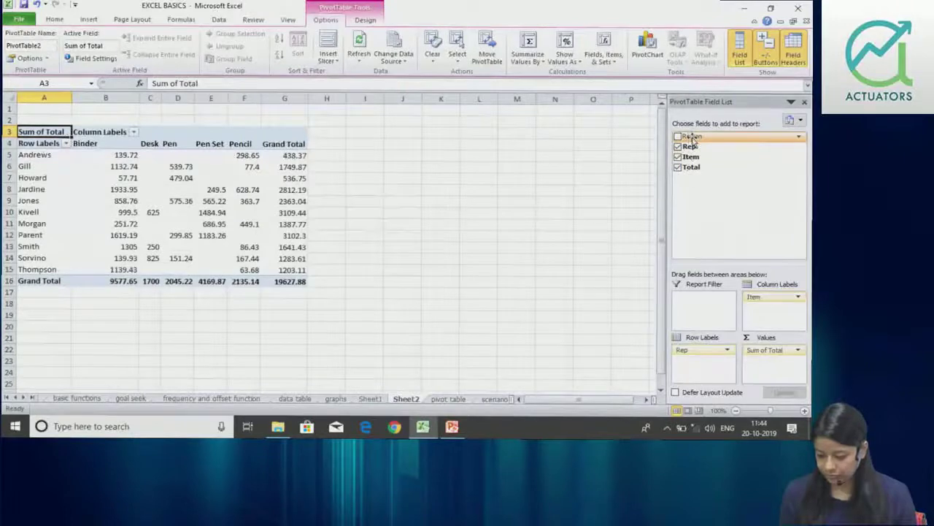
left_click_drag(692, 137, 702, 309)
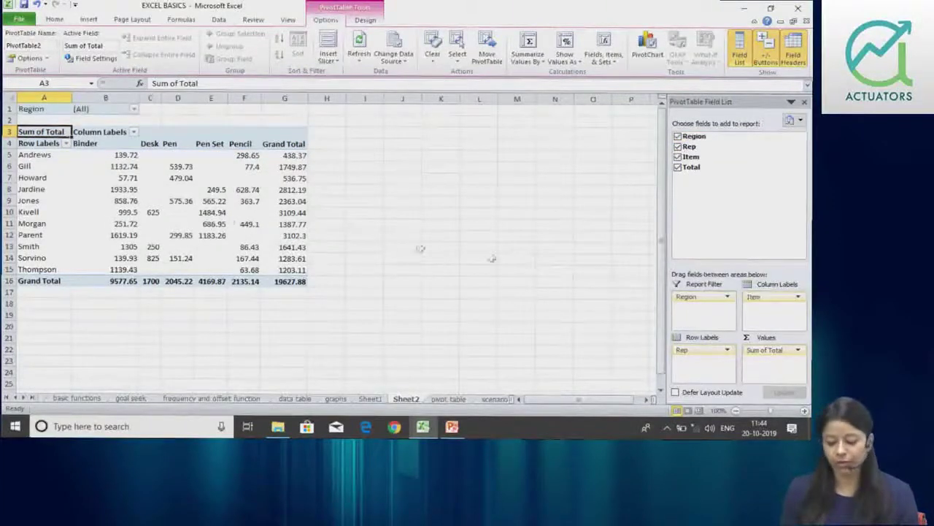
left_click(804, 411)
left_click(804, 411)
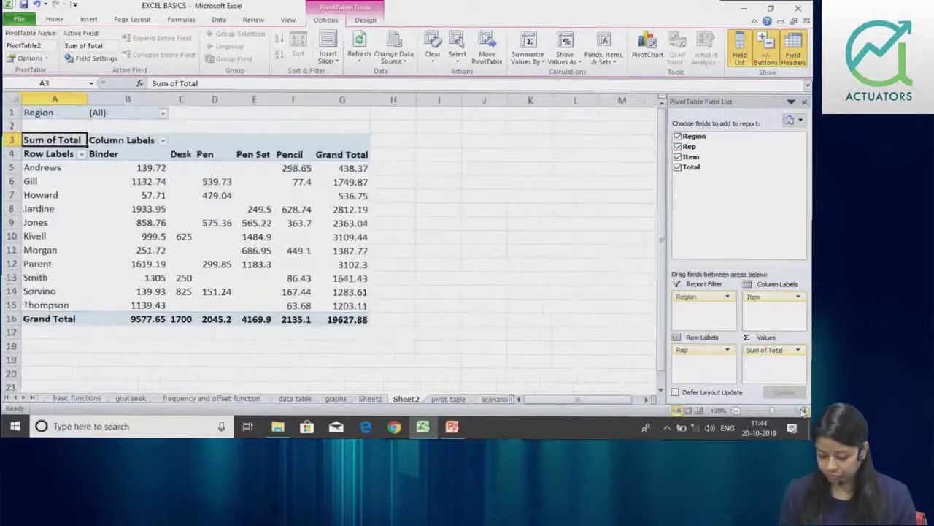
left_click(803, 411)
left_click(493, 399)
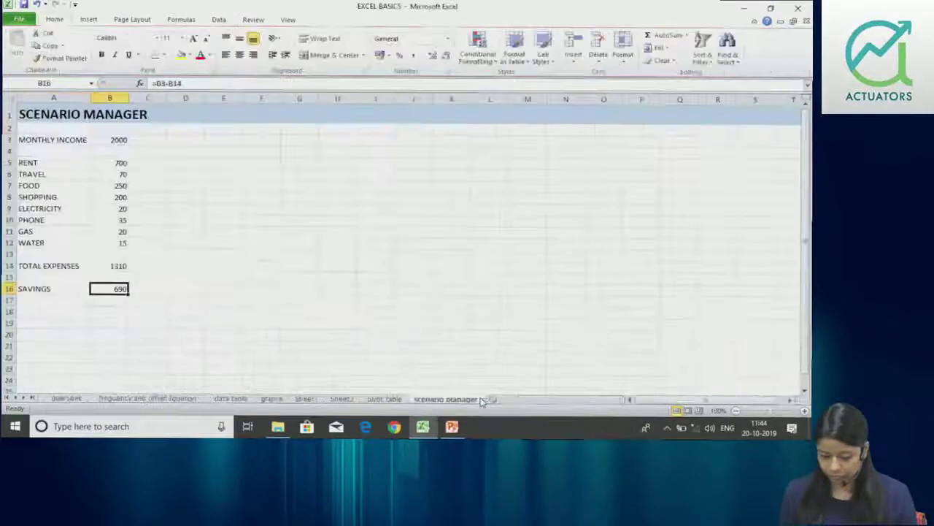
Uncheck Rep on Sheet1's pivot so items show one Sum of Total column, zoomed to 150%
left_click(311, 403)
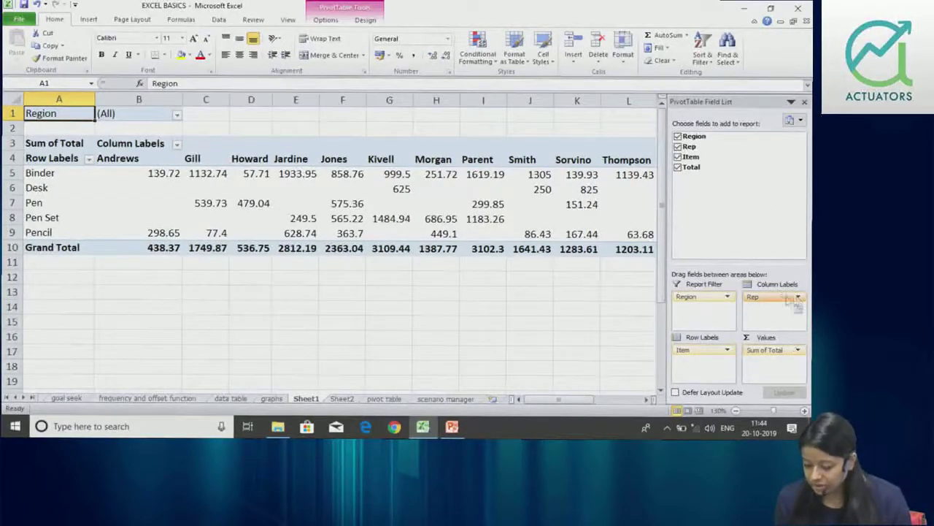
left_click(686, 147)
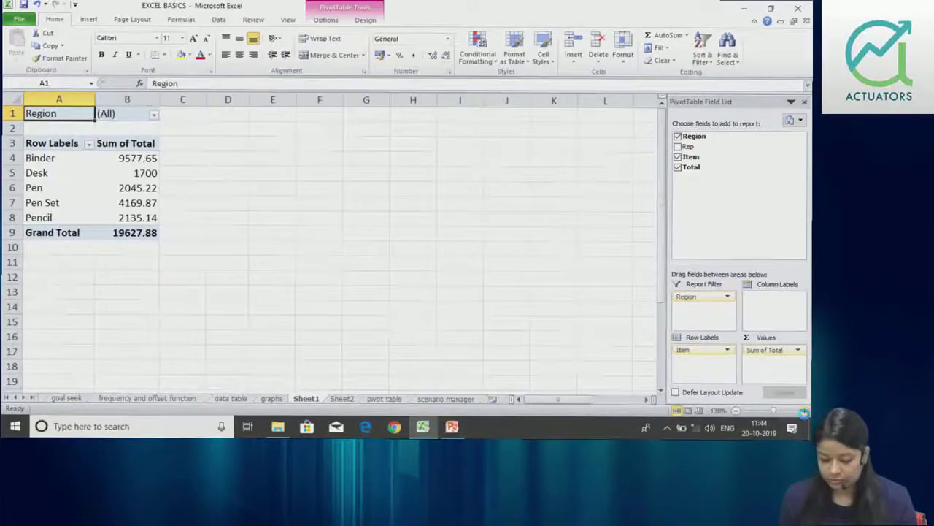
left_click(805, 411)
left_click(804, 411)
left_click(239, 224)
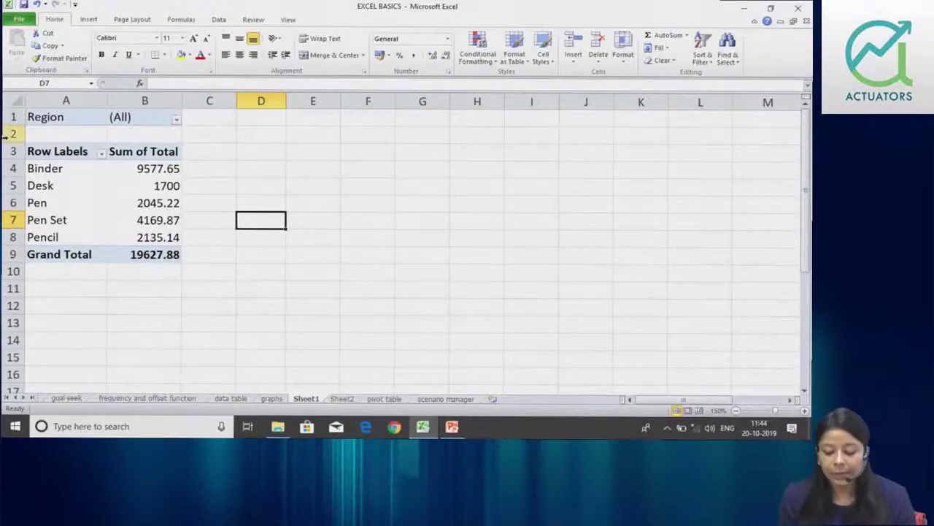
left_click(133, 170)
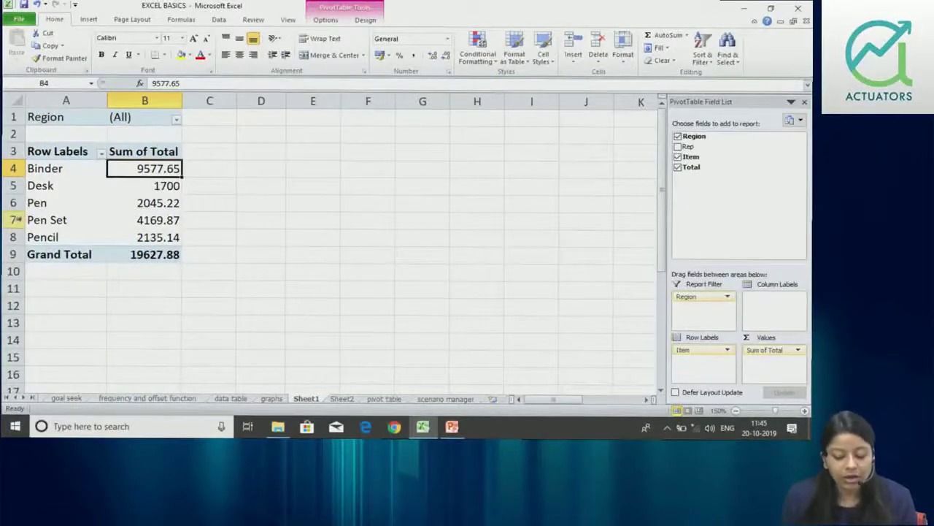
Filter the Region field to East only, unticking Central and West, for a 6002.09 Grand Total
left_click_drag(43, 168, 157, 169)
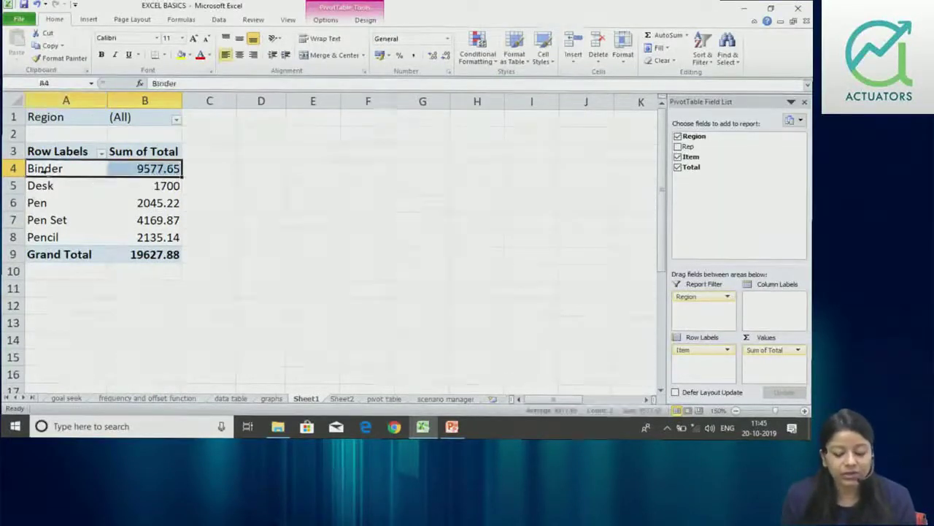
left_click(168, 169)
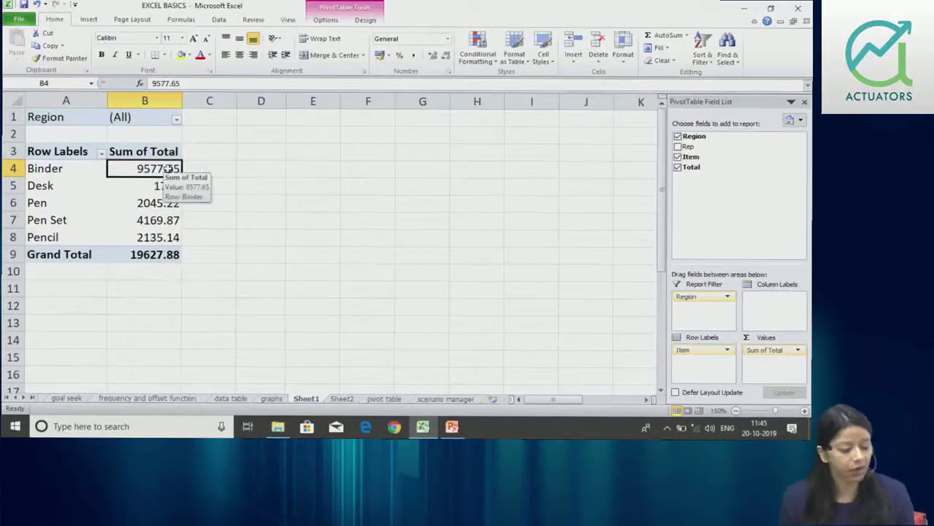
left_click(176, 120)
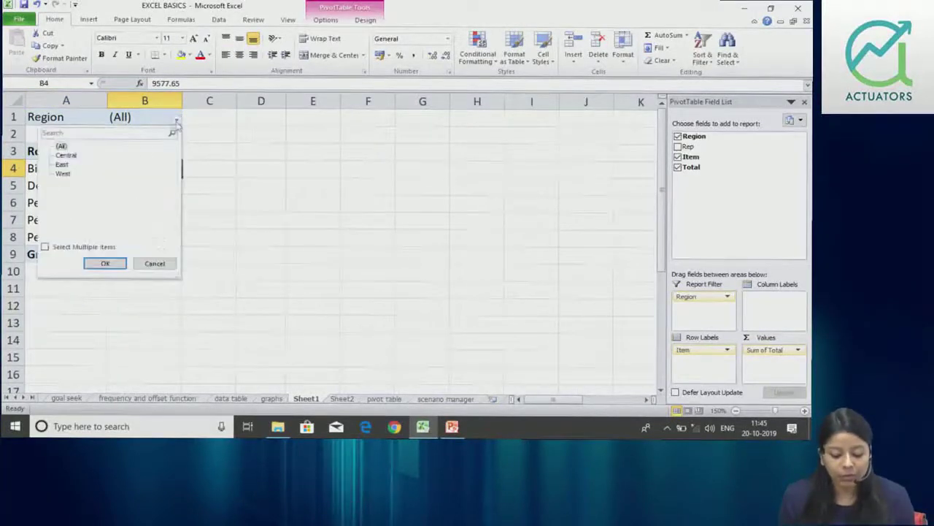
left_click(45, 247)
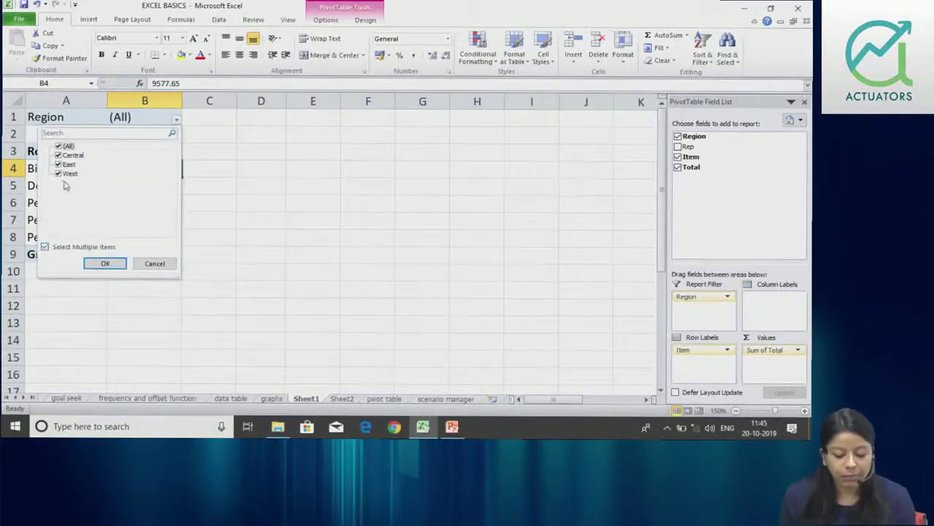
left_click(58, 146)
left_click(58, 164)
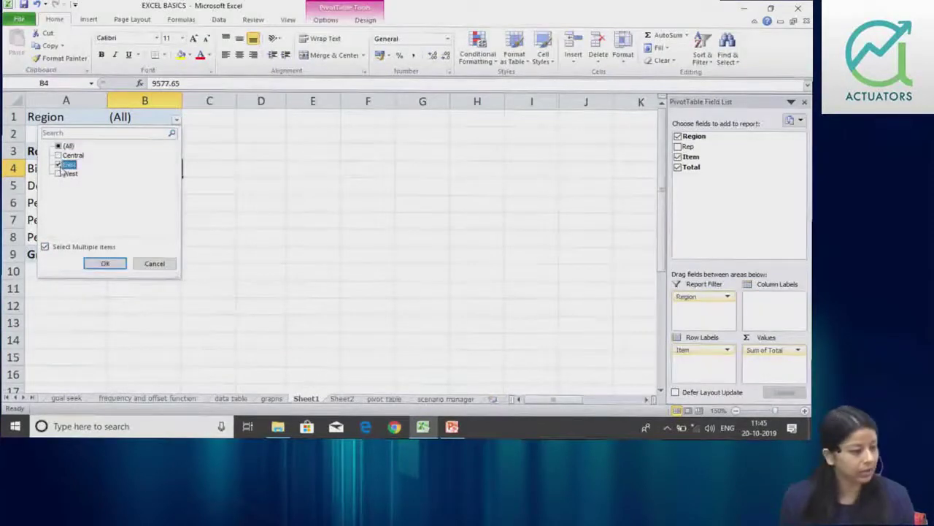
left_click(104, 264)
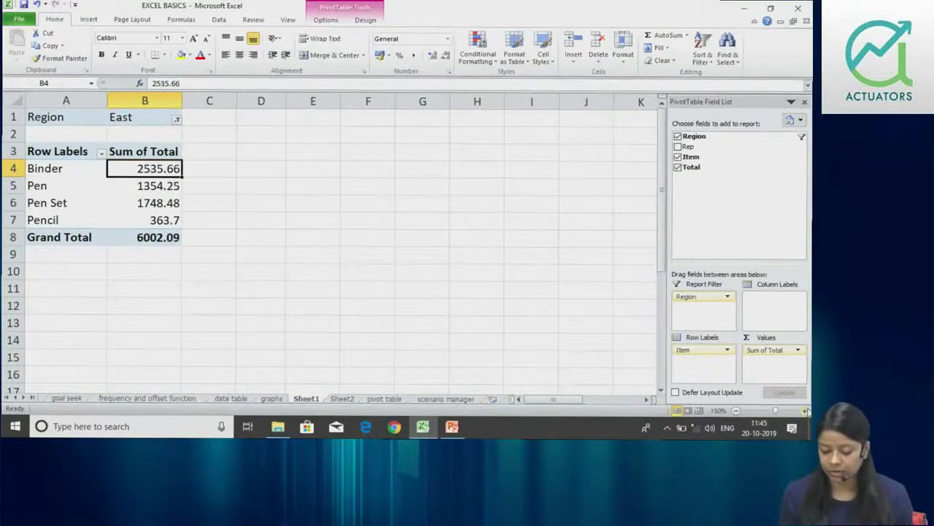
left_click(805, 411)
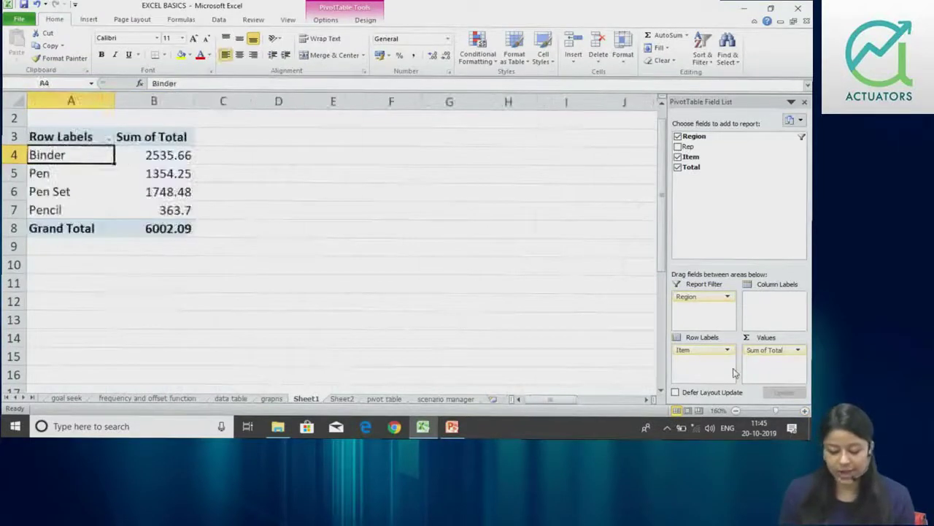
Nest the Rep field under Item so Binder's 2535.66 splits across its three reps
key("Up")
key("Up")
key("Up")
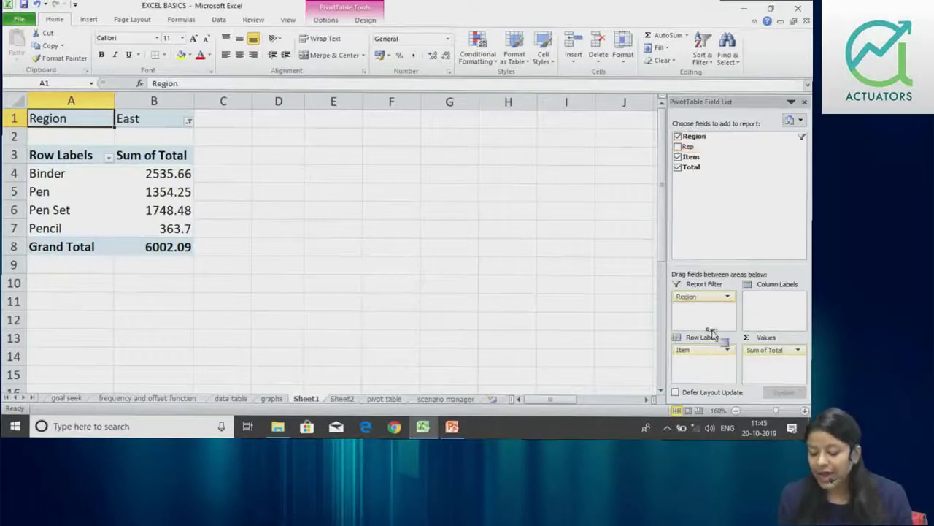
left_click_drag(705, 219, 710, 365)
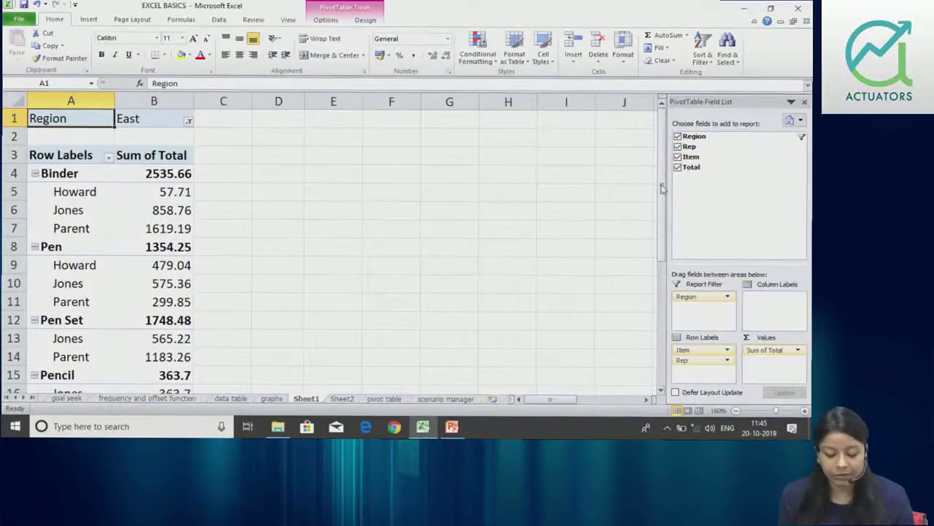
left_click(34, 175)
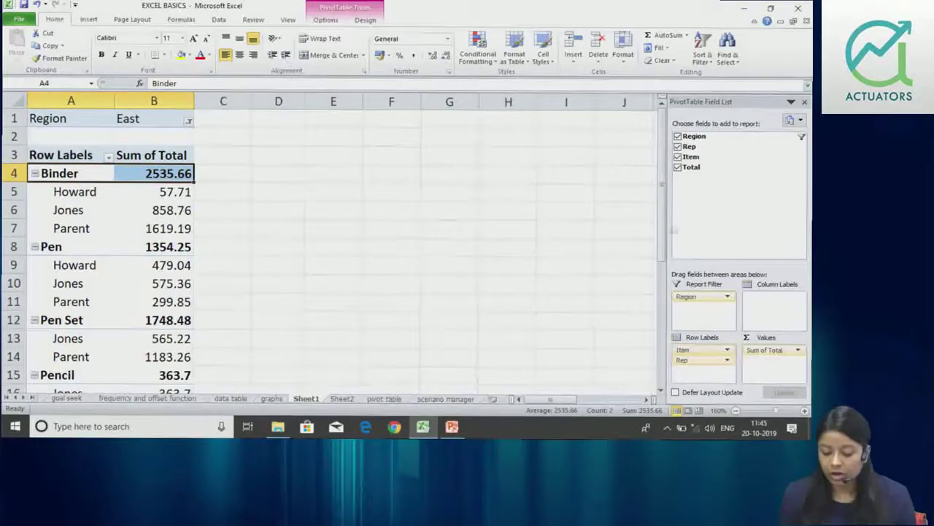
left_click_drag(661, 228, 661, 223)
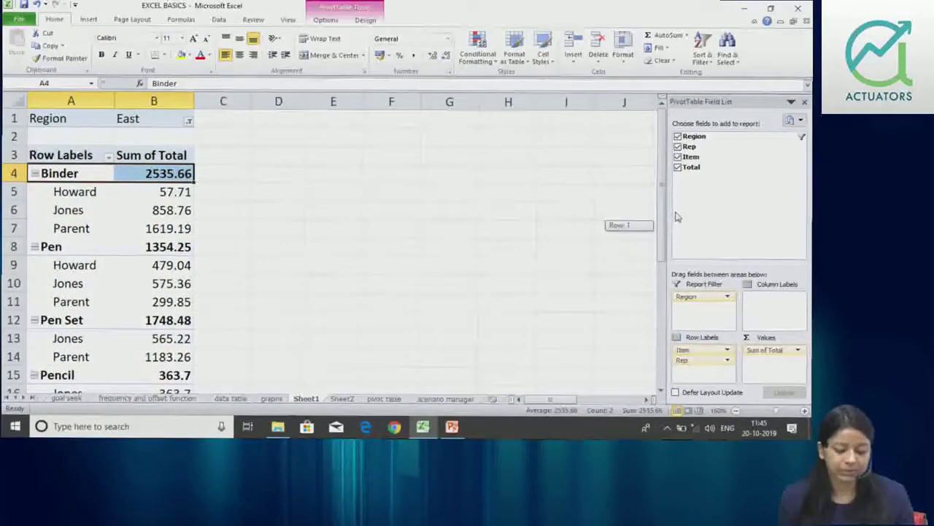
left_click_drag(675, 212, 680, 235)
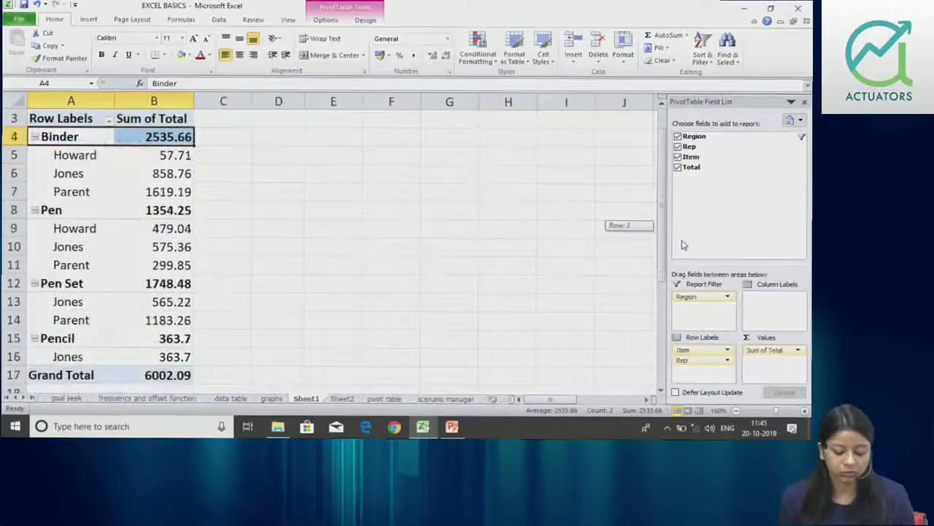
mouse_move(684, 244)
left_mouse_down()
mouse_move(681, 226)
mouse_move(679, 260)
mouse_move(684, 208)
left_mouse_up()
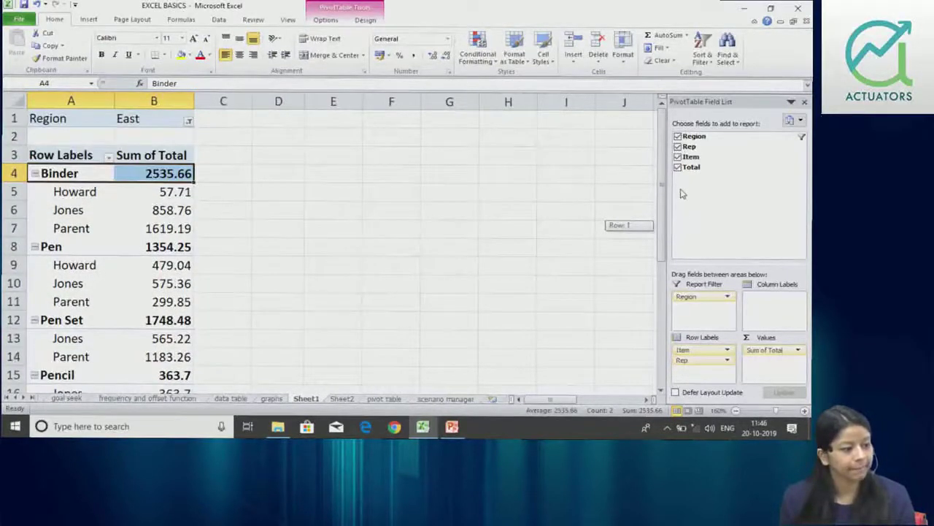
left_click_drag(682, 194, 683, 195)
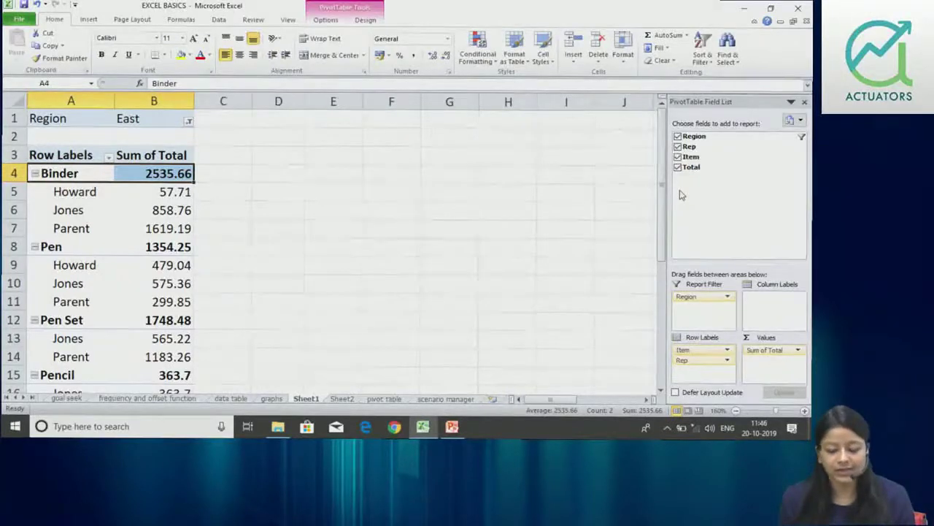
left_click(737, 411)
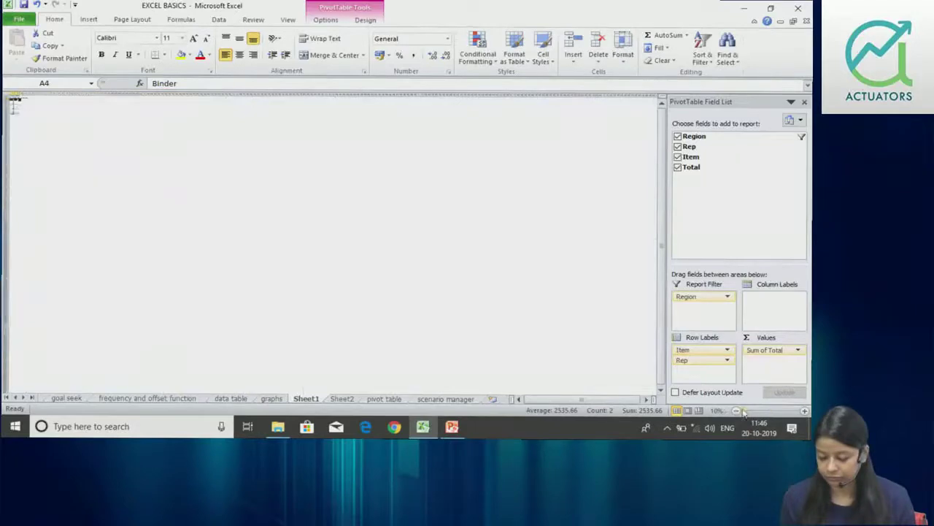
left_click_drag(741, 414, 776, 419)
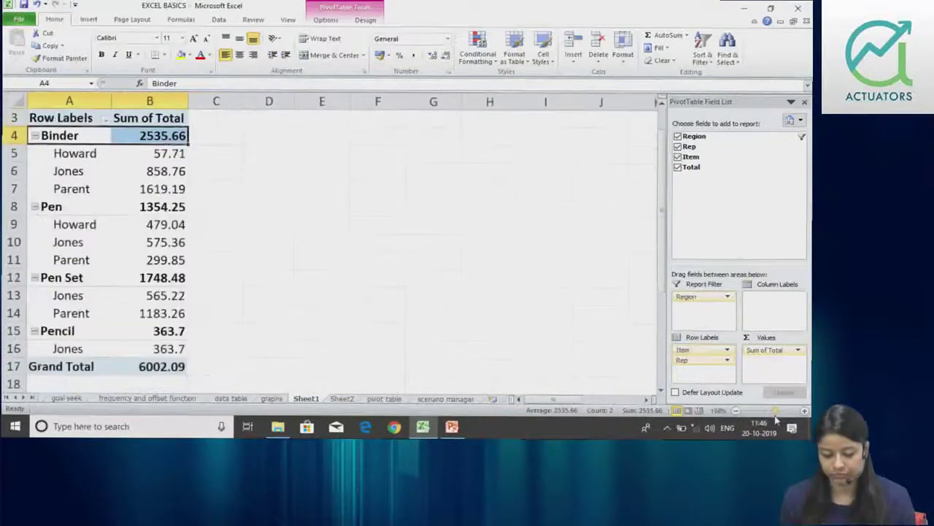
scroll(662, 224, "up", 1)
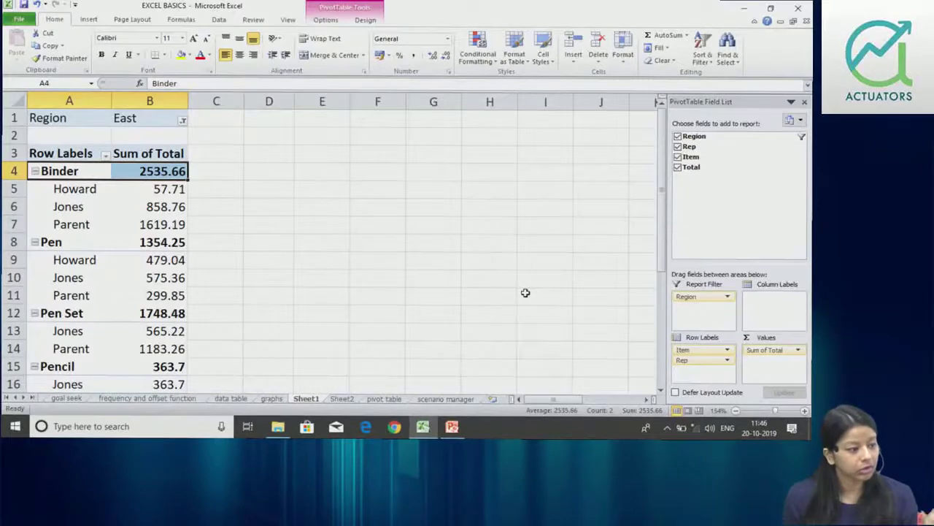
left_click(157, 171)
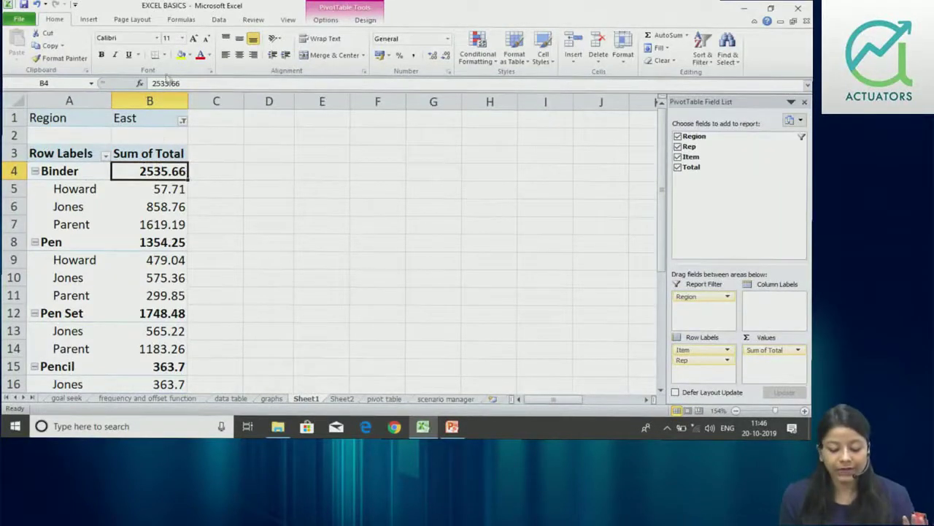
Summarize the Total value field by Count instead of Sum, giving Binder 5 entries
left_click(158, 204)
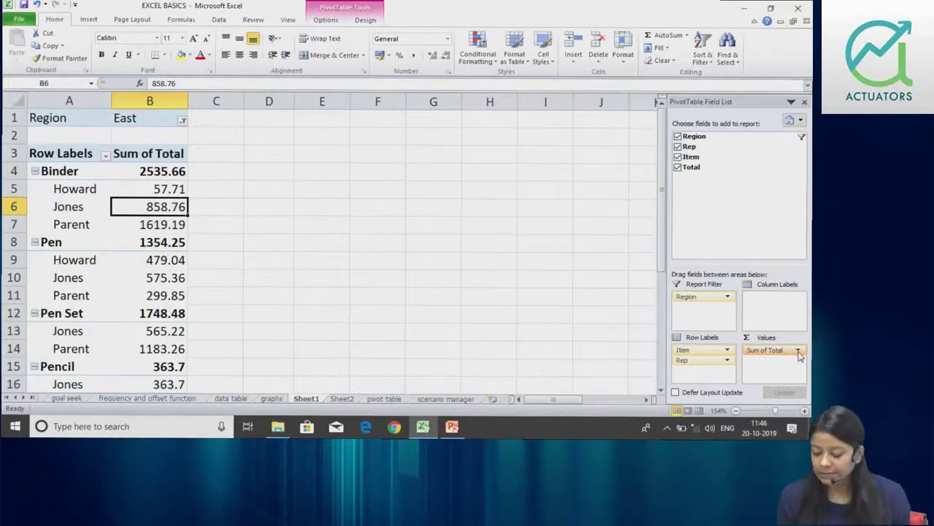
left_click(799, 351)
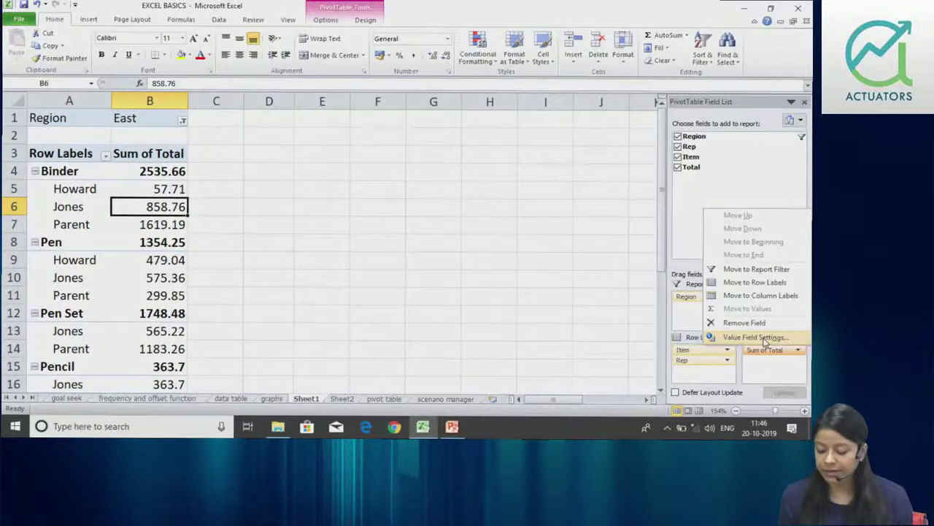
left_click(764, 337)
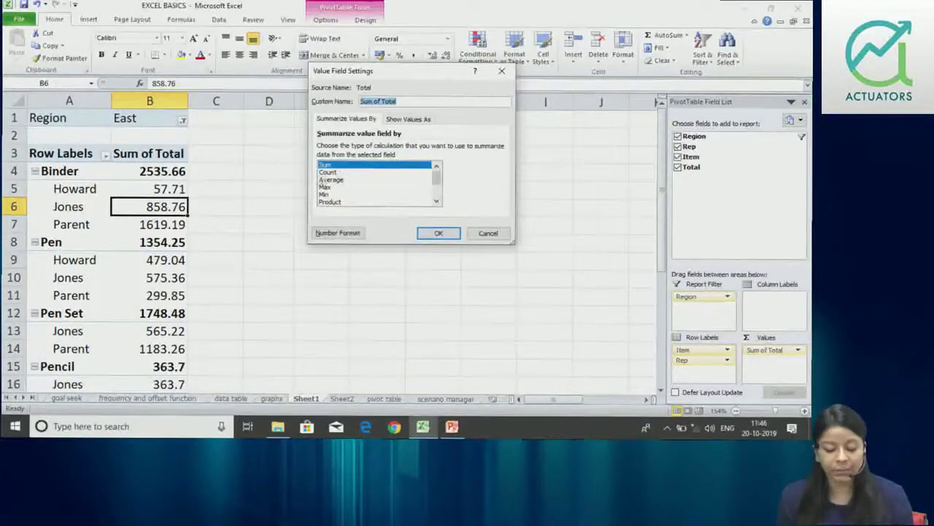
left_click(327, 173)
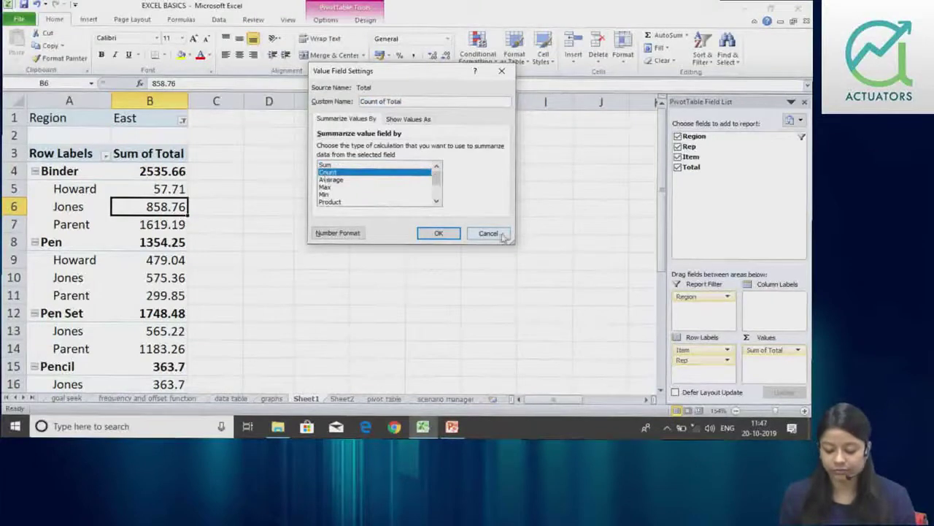
left_click(438, 233)
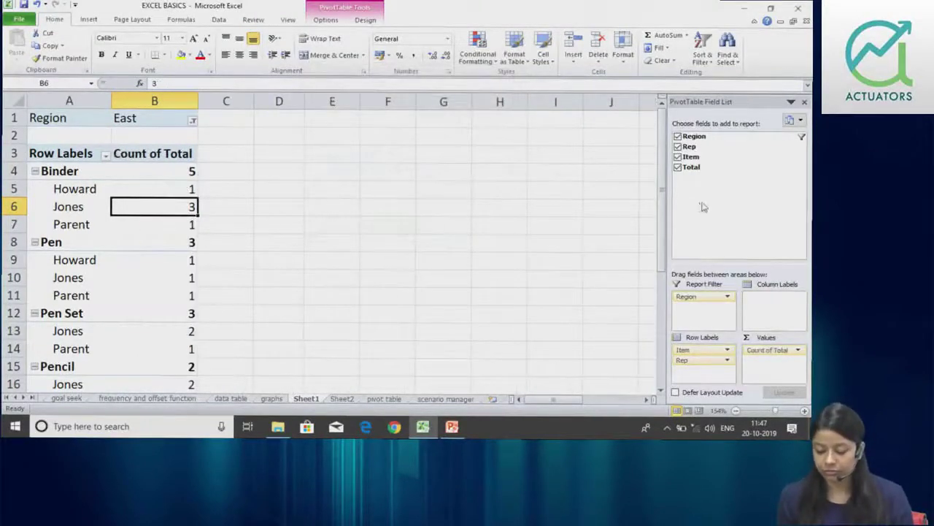
left_click_drag(662, 210, 662, 197)
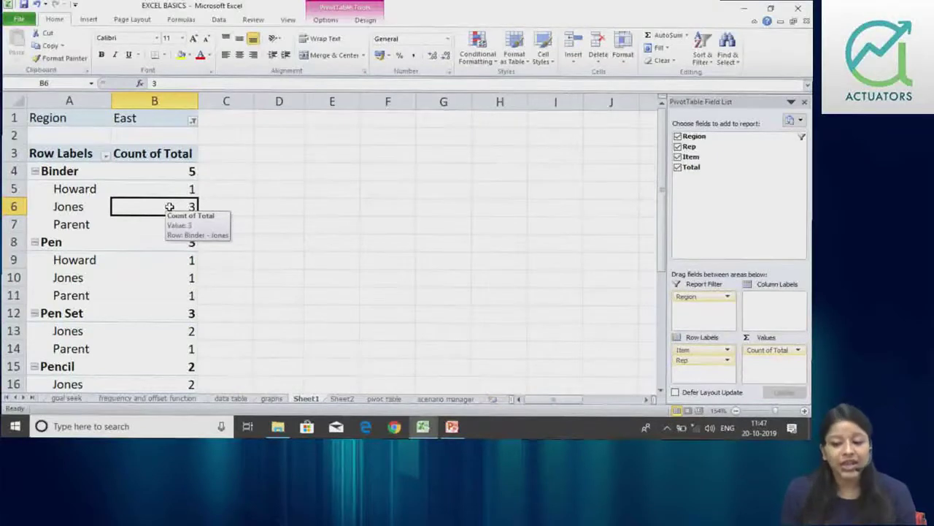
Collapse the Binder and Pen groups, leaving only Pen Set and Pencil listing reps
left_click(799, 352)
left_click(752, 338)
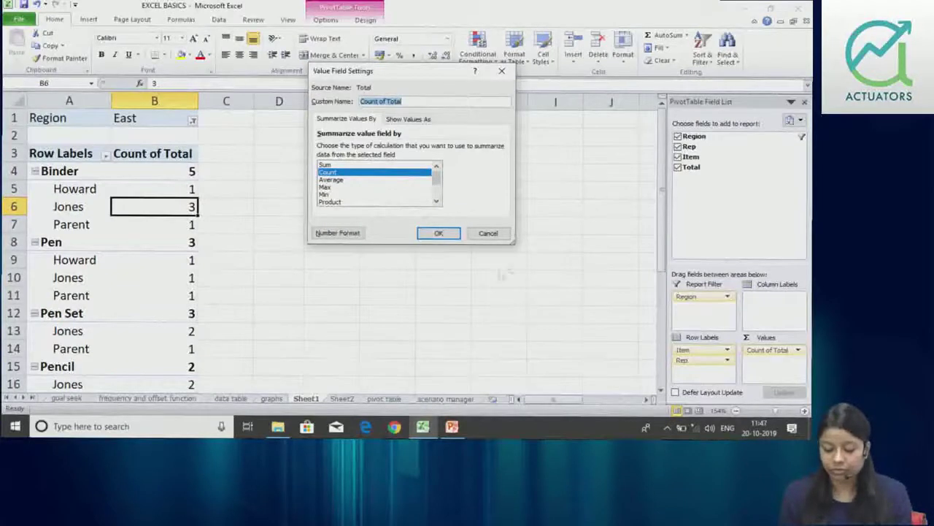
left_click(488, 233)
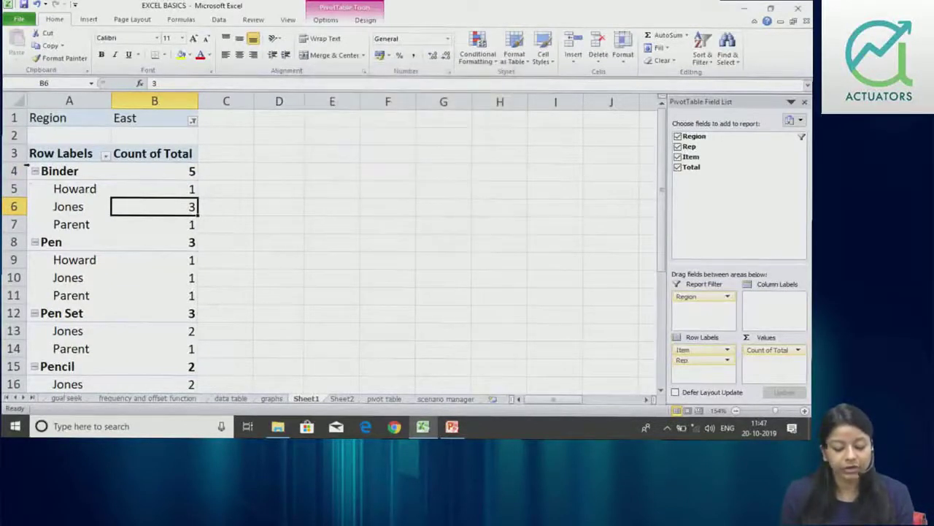
left_click(34, 172)
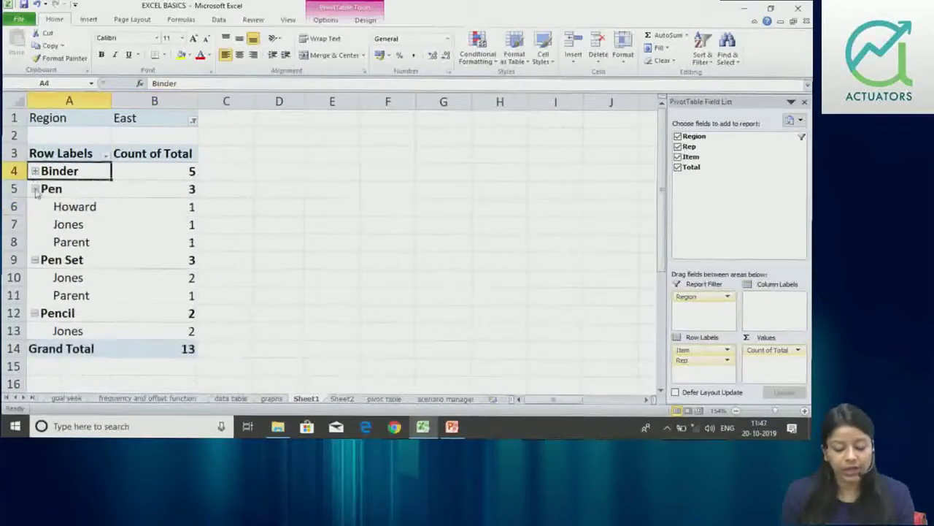
left_click(34, 189)
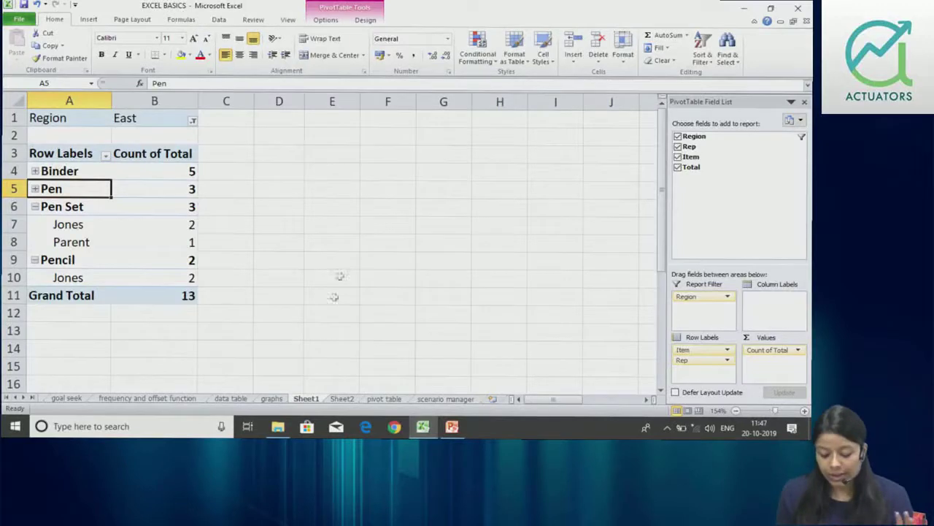
left_click(381, 398)
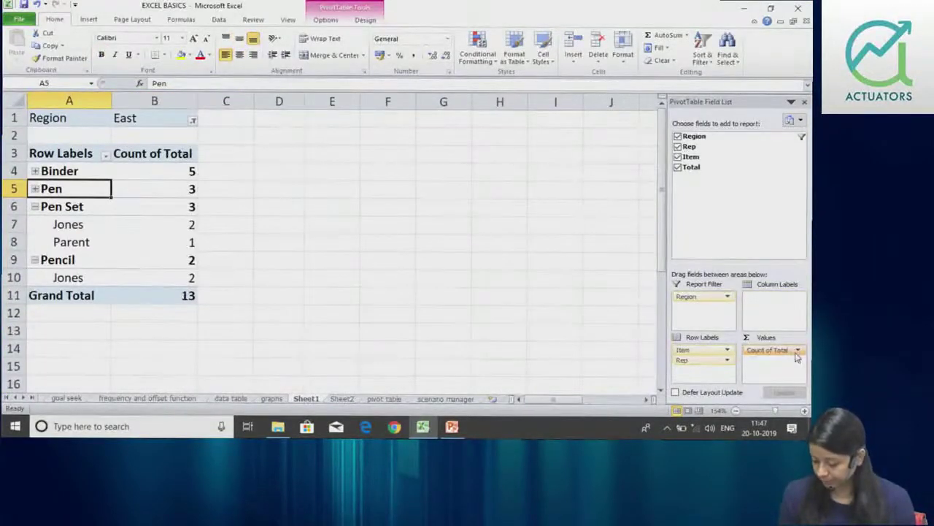
Change the Total value field back to Sum, restoring the 6002.09 Grand Total
left_click(797, 351)
left_click(770, 338)
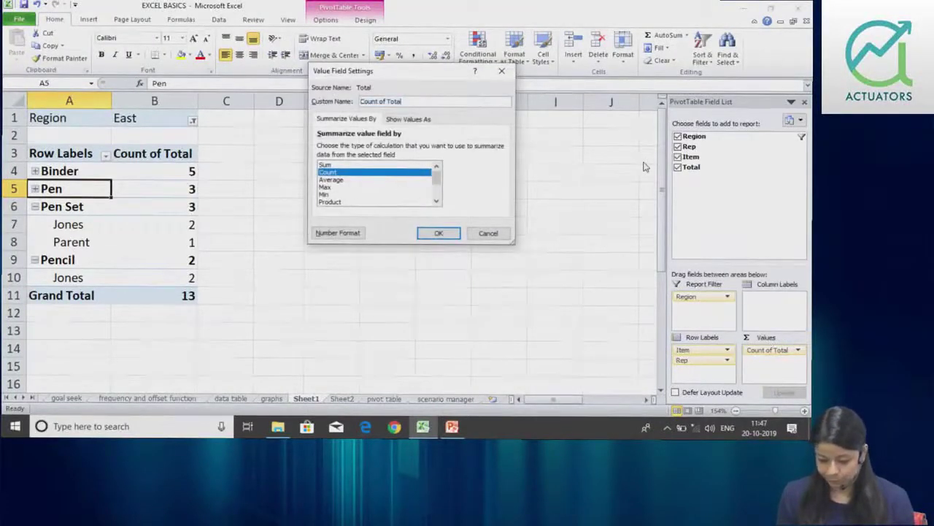
left_click(325, 165)
left_click(439, 233)
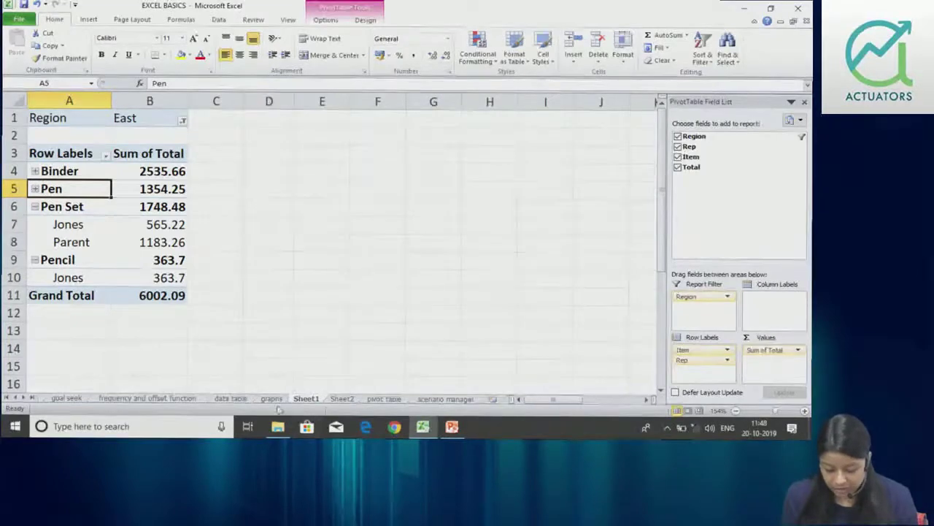
left_click(379, 403)
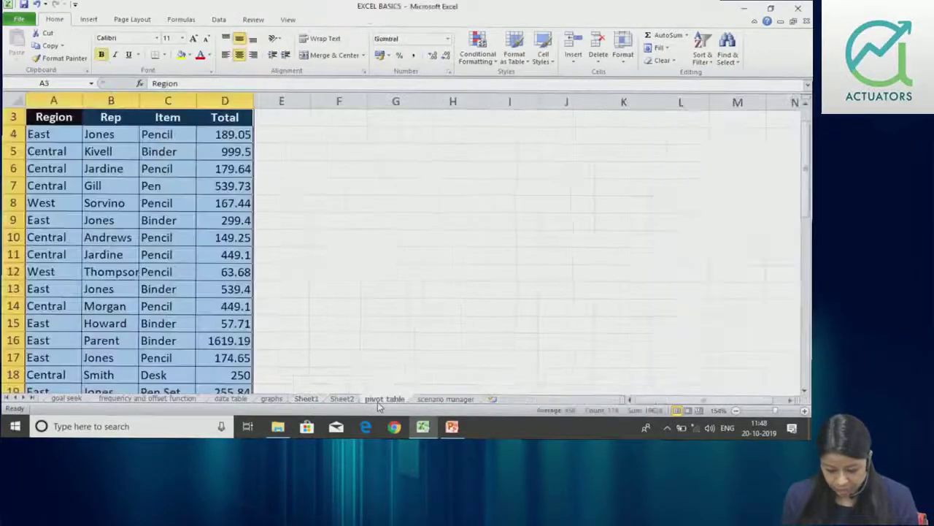
Replace the East Pencil total 189.05 in cell D4 with 250, then return to Sheet1
left_click(63, 135)
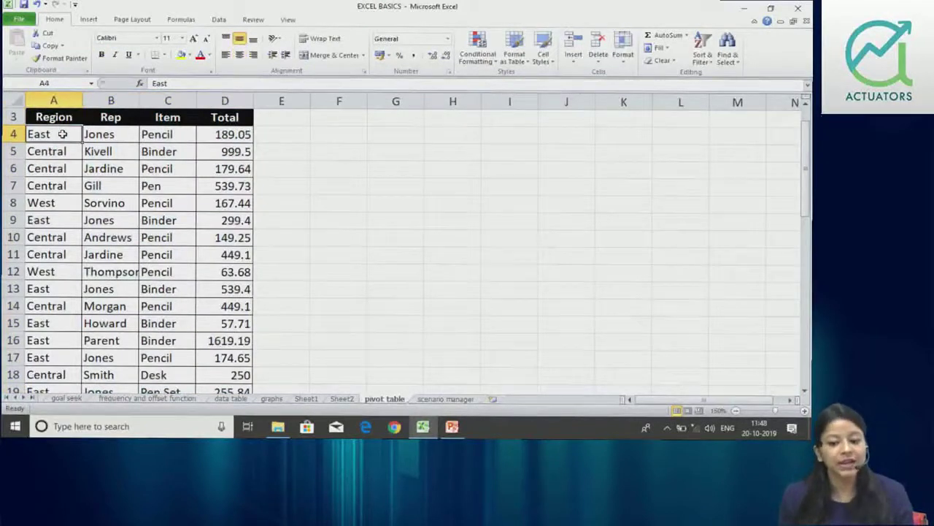
left_click(175, 134)
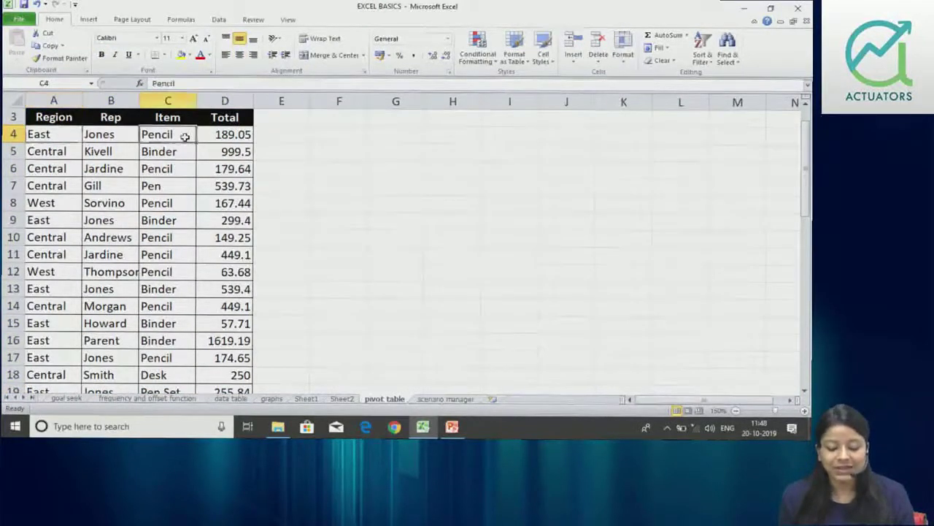
left_click(238, 139)
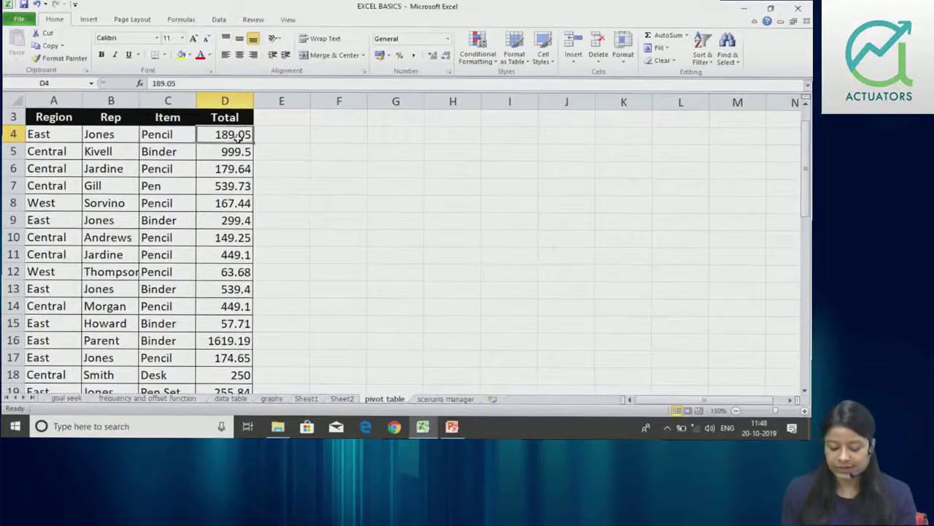
type("250")
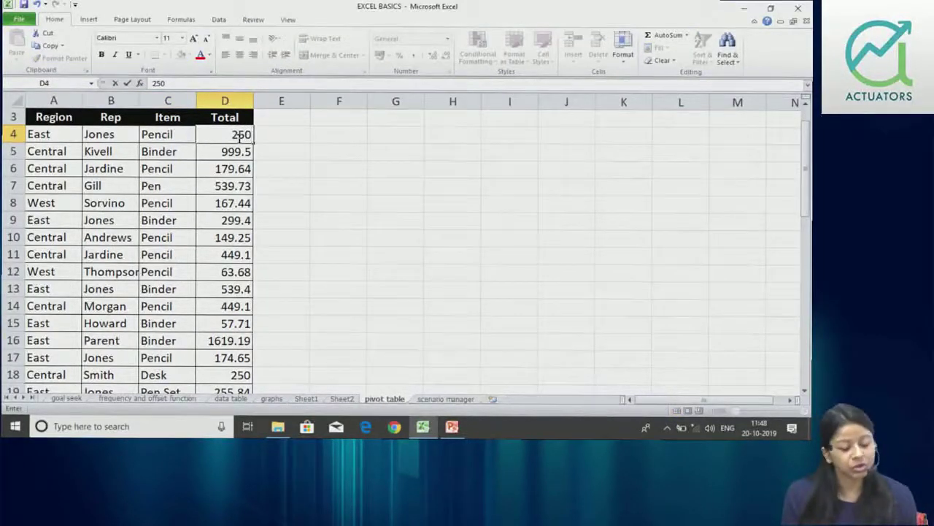
key("Return")
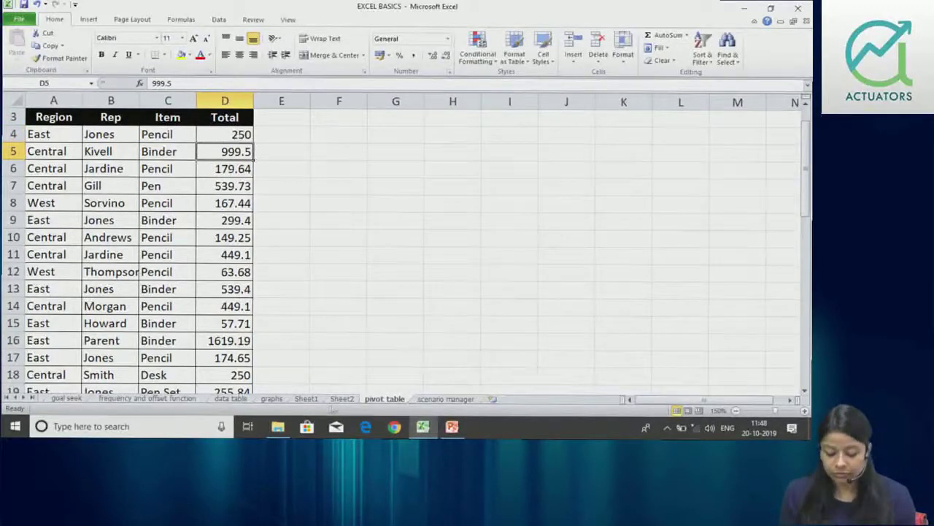
left_click(306, 399)
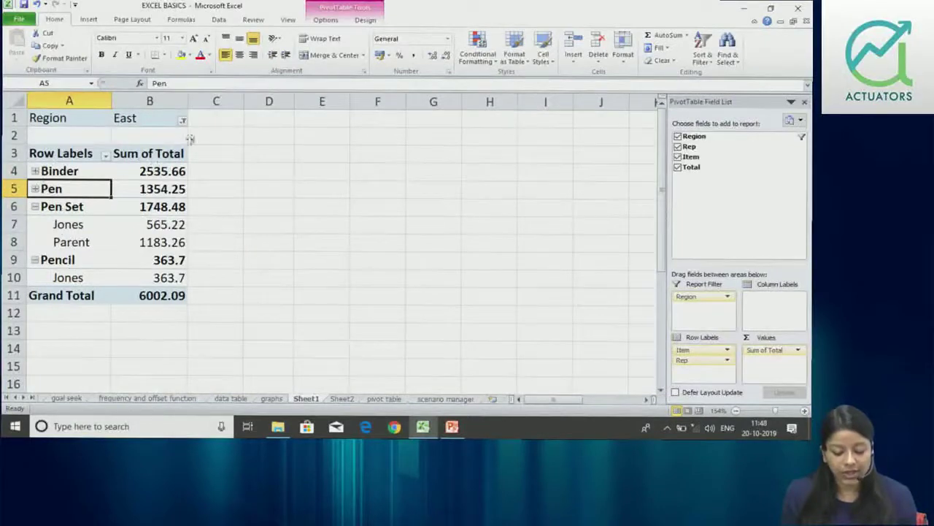
Refresh the pivot table so Pencil shows 424.65 and the Grand Total 6063.04
left_click(167, 276)
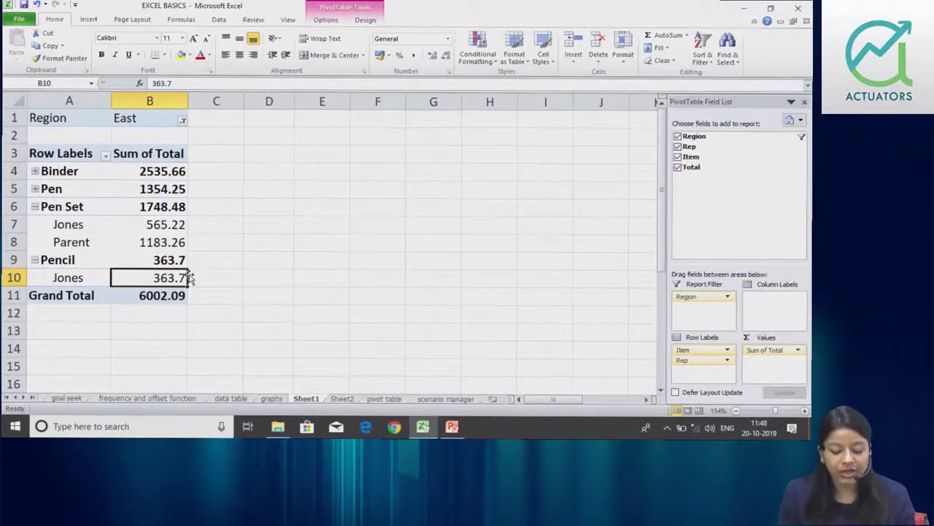
right_click(146, 224)
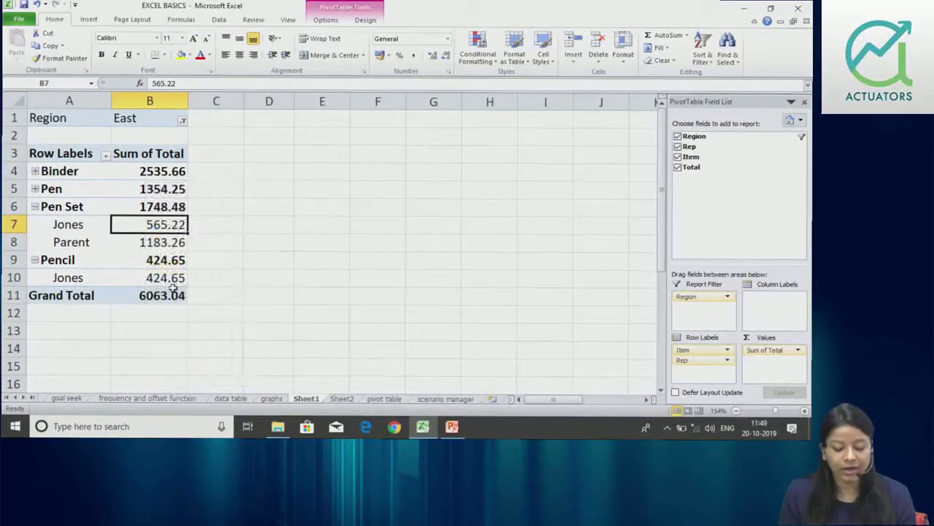
left_click(169, 280)
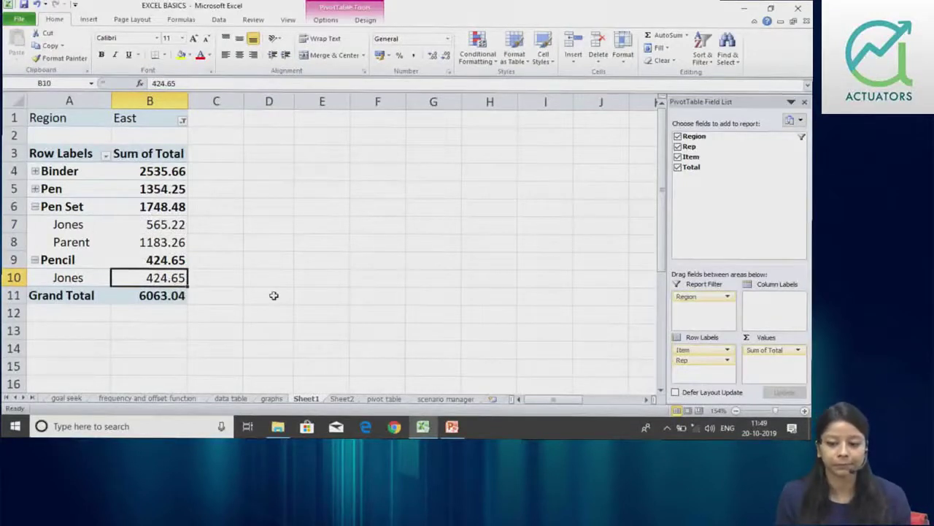
right_click(159, 184)
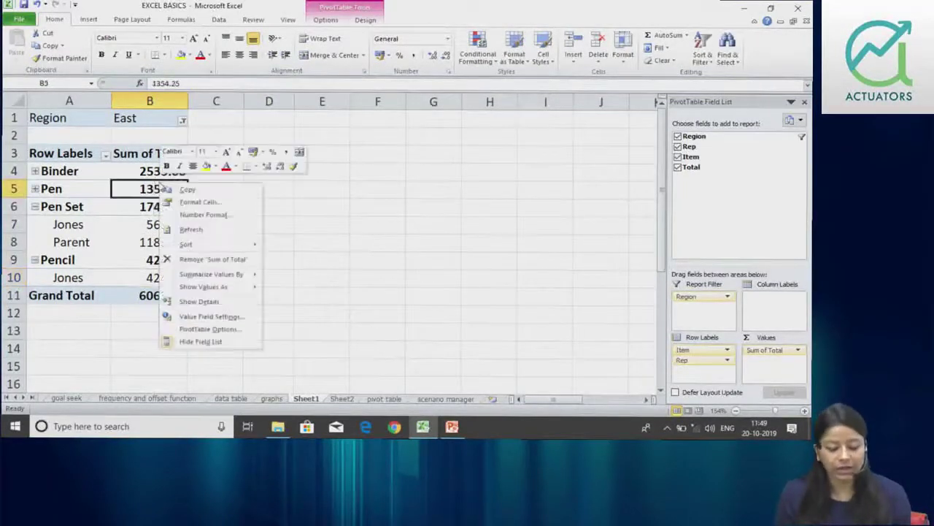
left_click(191, 229)
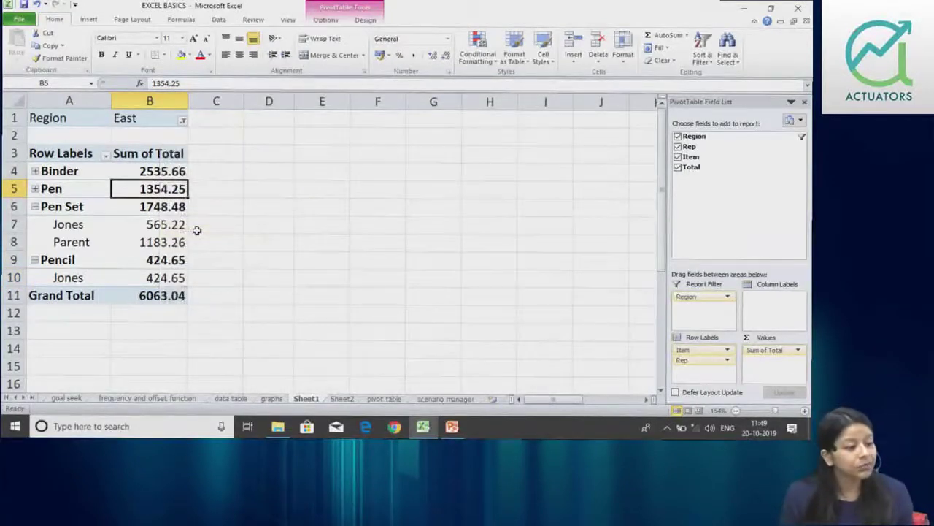
left_click(383, 398)
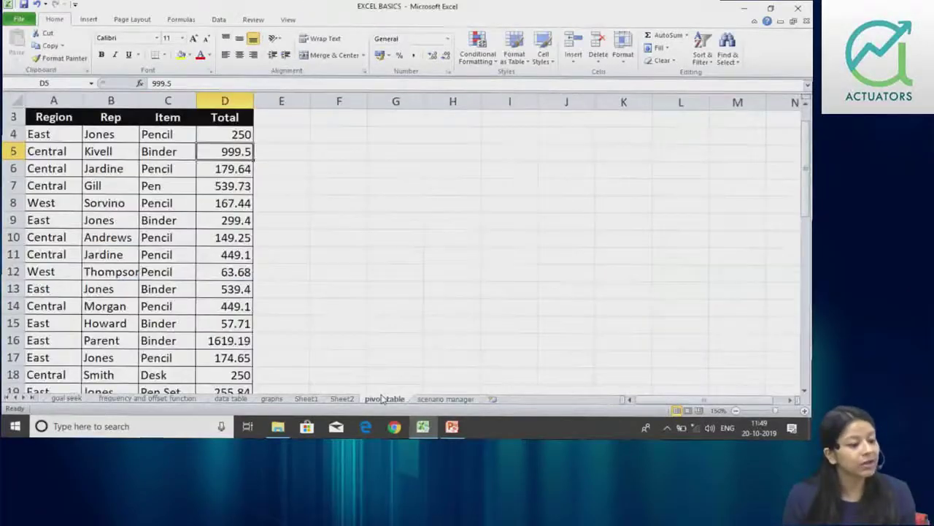
Select the full A3:D46 Region/Rep/Item/Total table on the 'pivot table' sheet for a PivotChart
left_click(313, 401)
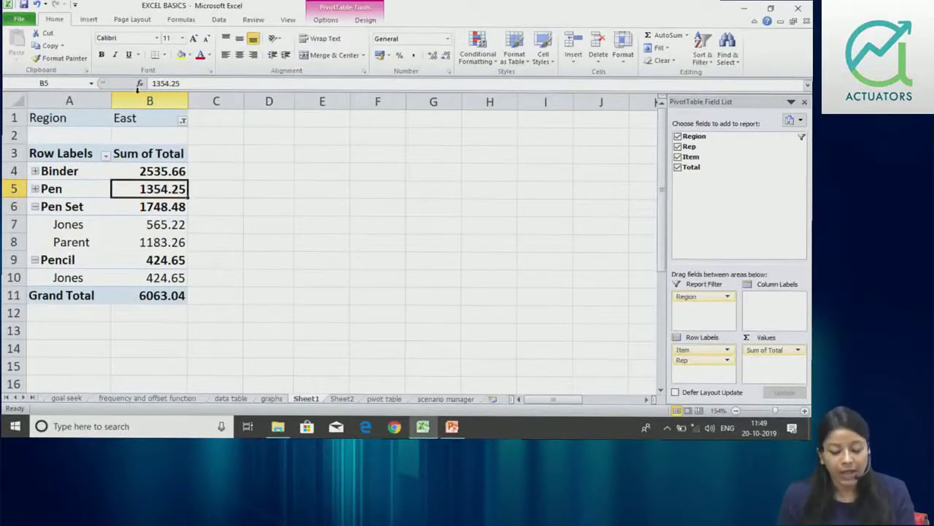
left_click(88, 19)
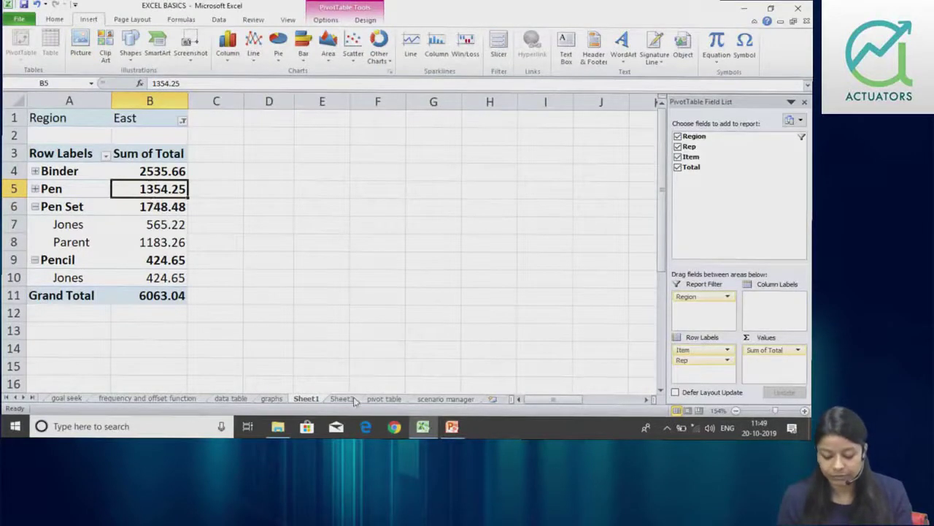
left_click(383, 398)
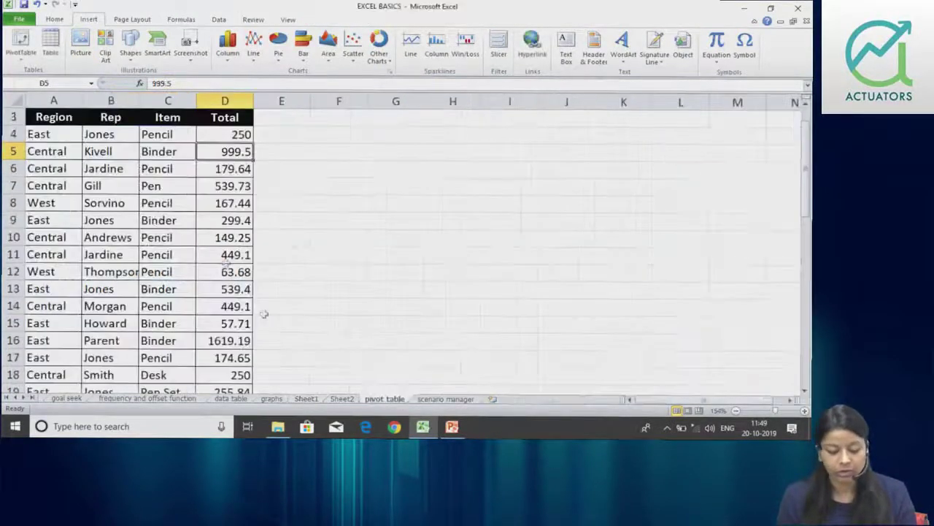
left_click(53, 115)
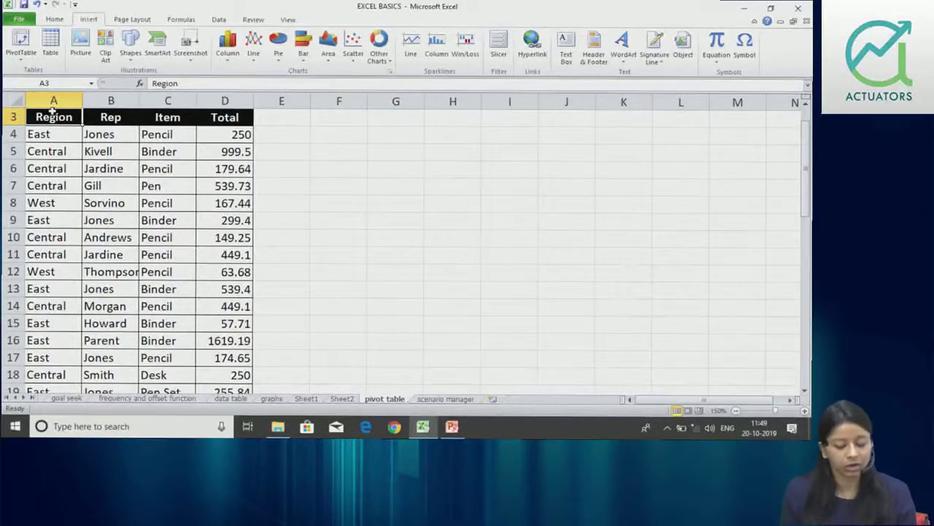
key("ctrl+shift+Right")
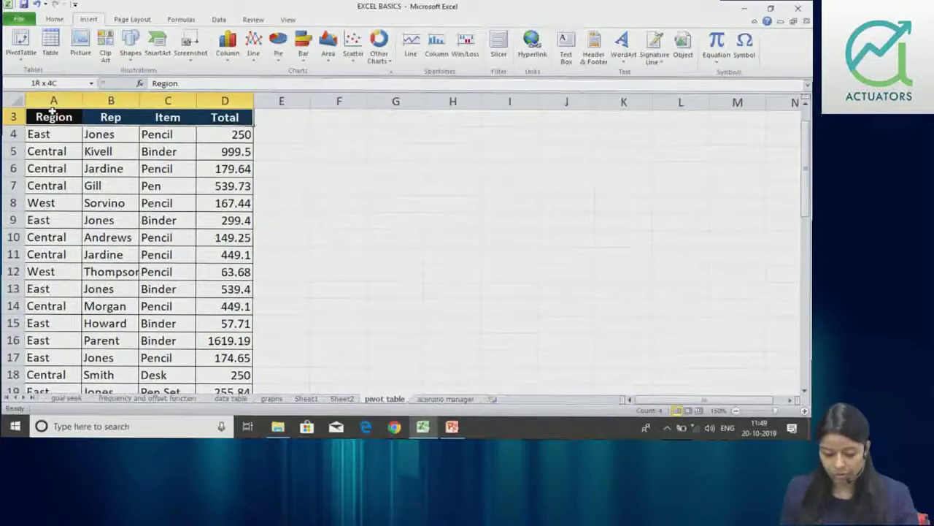
key("ctrl+shift+Down")
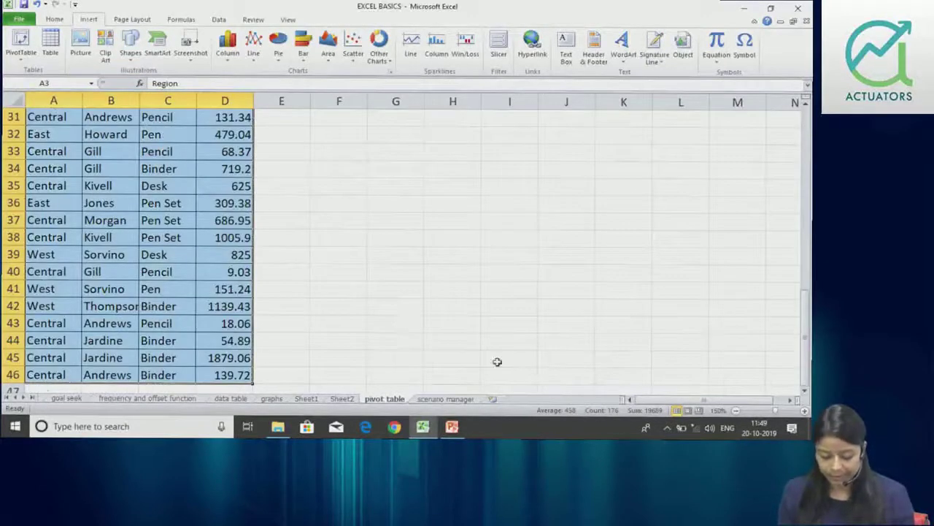
left_click(21, 58)
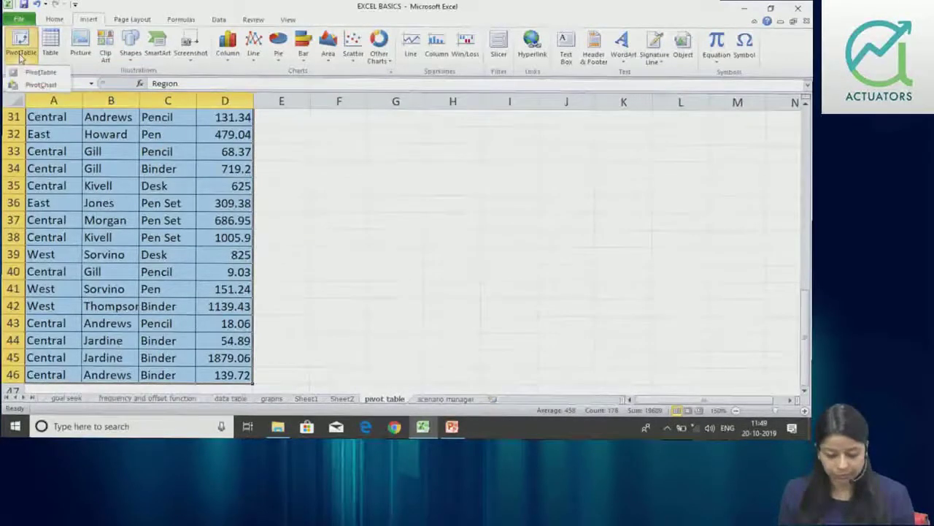
Create a PivotChart on a new worksheet from 'pivot table'!$A$3:$D$46
left_click(33, 85)
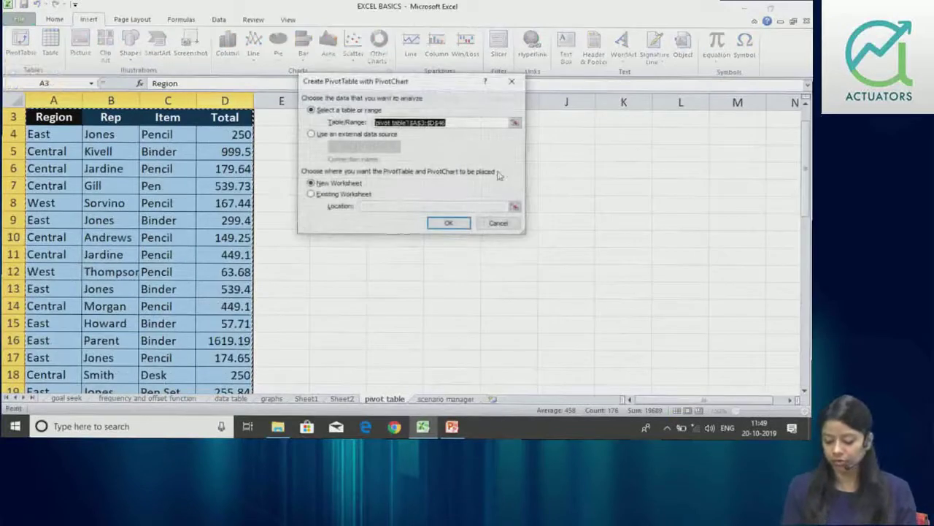
key("Return")
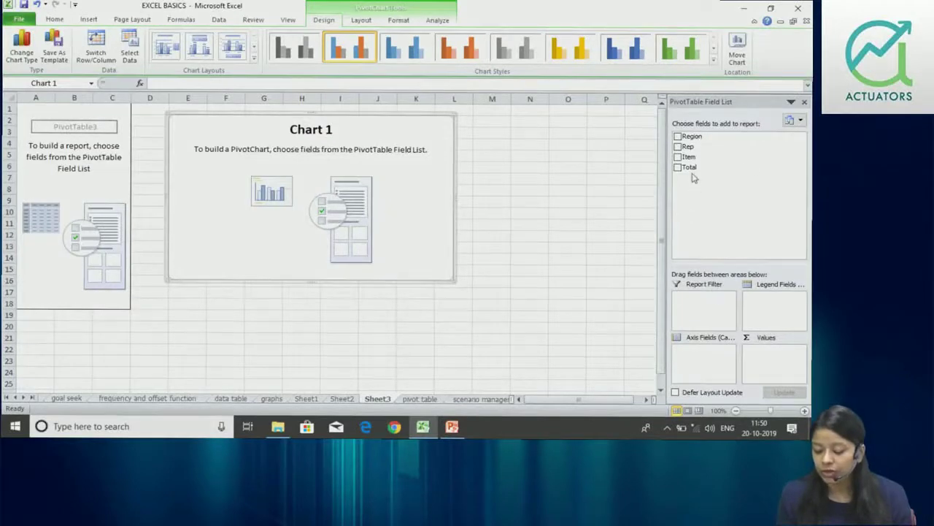
Plot Sum of Total by Item in the pivot chart and move the chart down
mouse_move(689, 166)
left_mouse_down()
mouse_move(781, 372)
mouse_move(776, 362)
left_mouse_up()
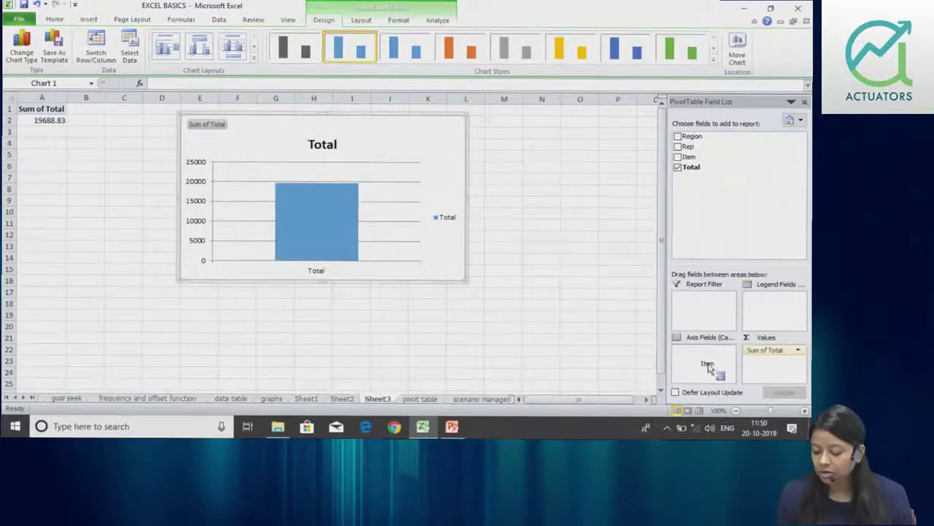
left_click_drag(711, 376, 781, 317)
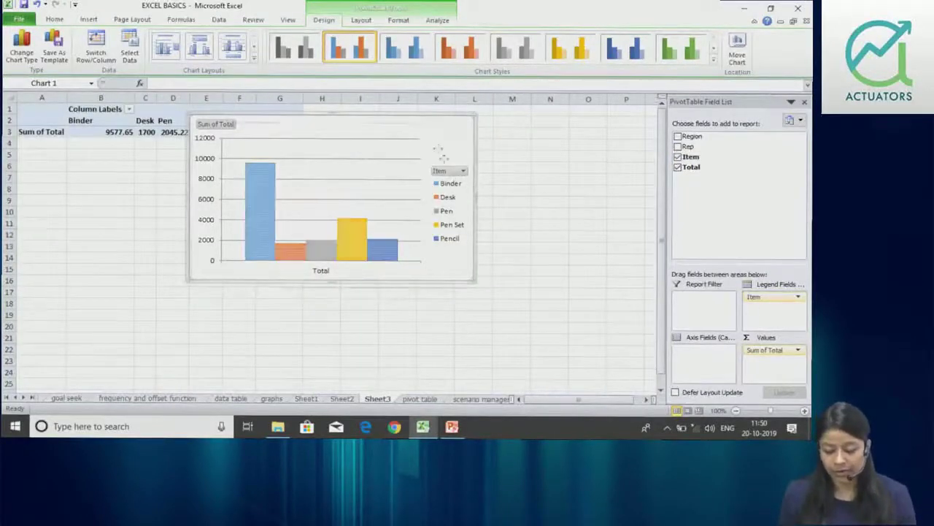
left_click_drag(430, 128, 458, 183)
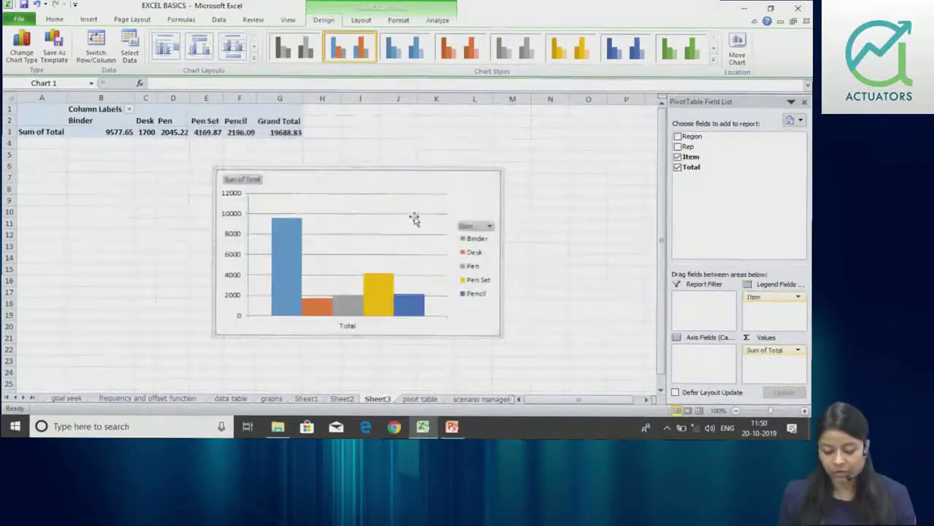
left_click(488, 226)
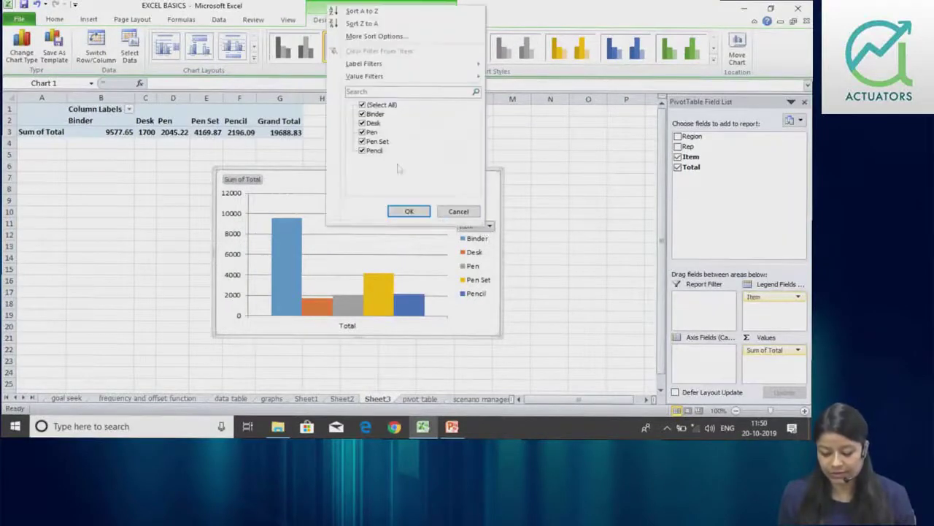
Filter the pivot chart's Item field to show only Pen
left_click(370, 132)
left_click(361, 132)
left_click(361, 133)
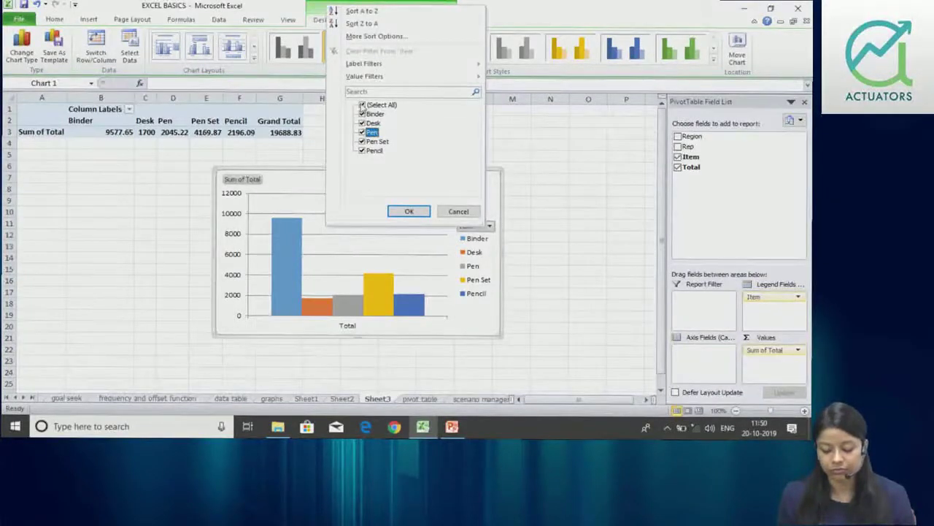
left_click(362, 133)
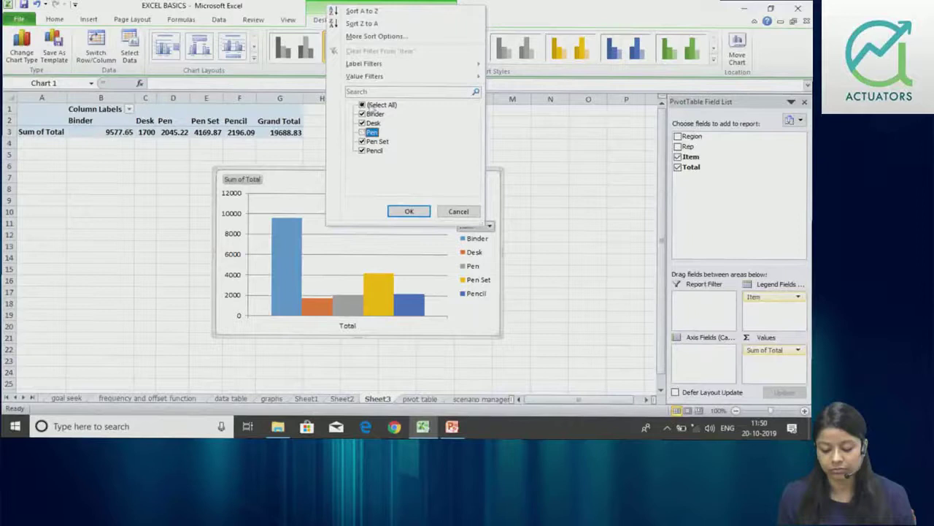
left_click(362, 105)
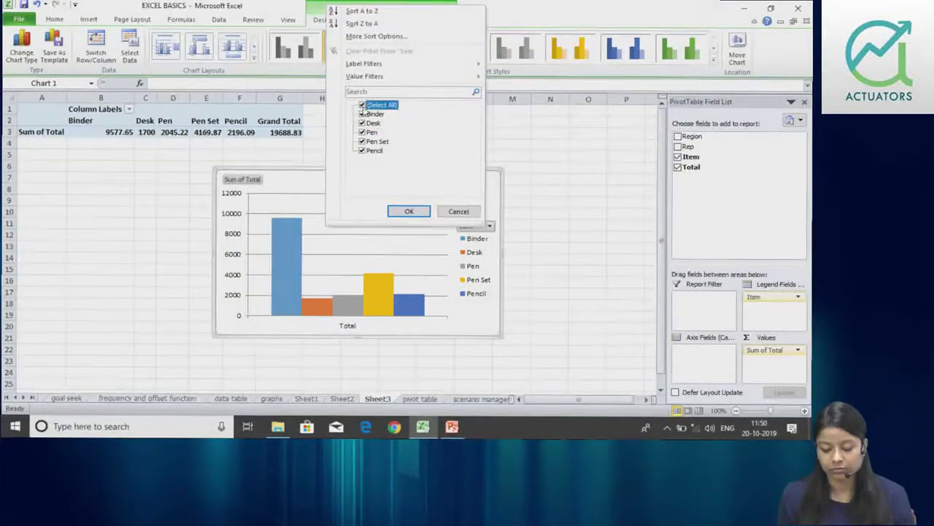
left_click(362, 107)
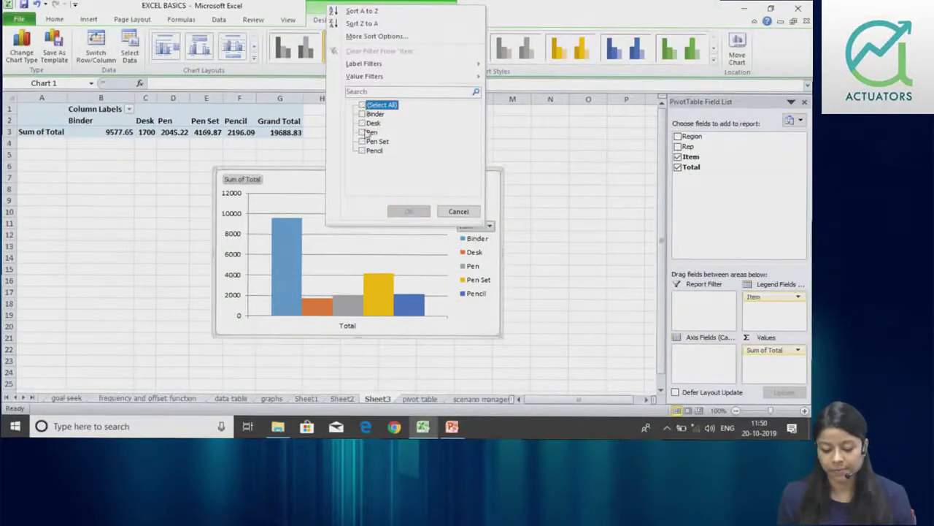
left_click(363, 132)
left_click(406, 211)
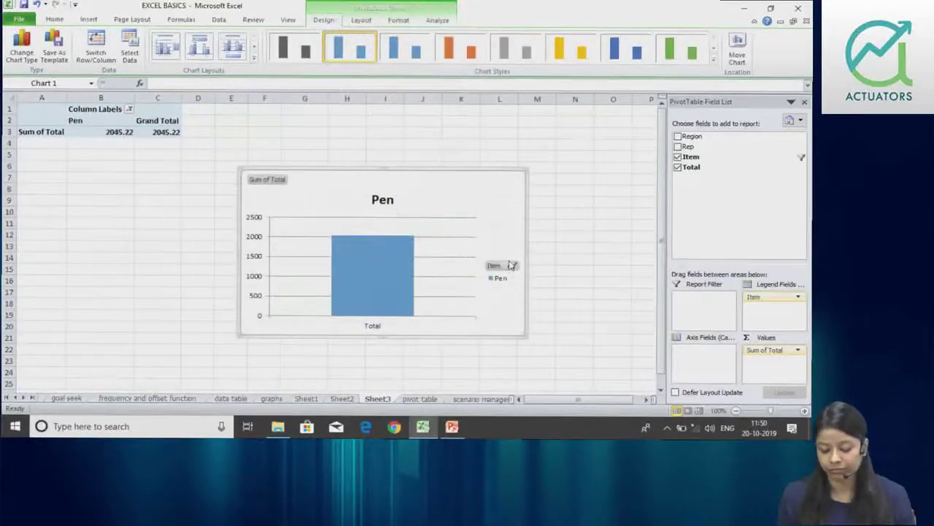
Add Pen Set and Pencil to the filter (Grand Total 8411.18) and make Region a report filter
left_click(512, 266)
left_click(400, 178)
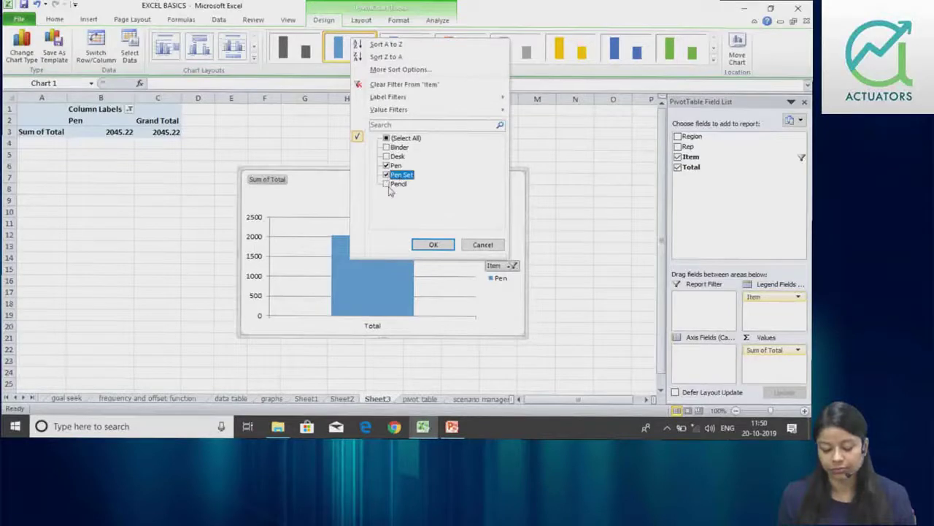
left_click(386, 184)
left_click(433, 245)
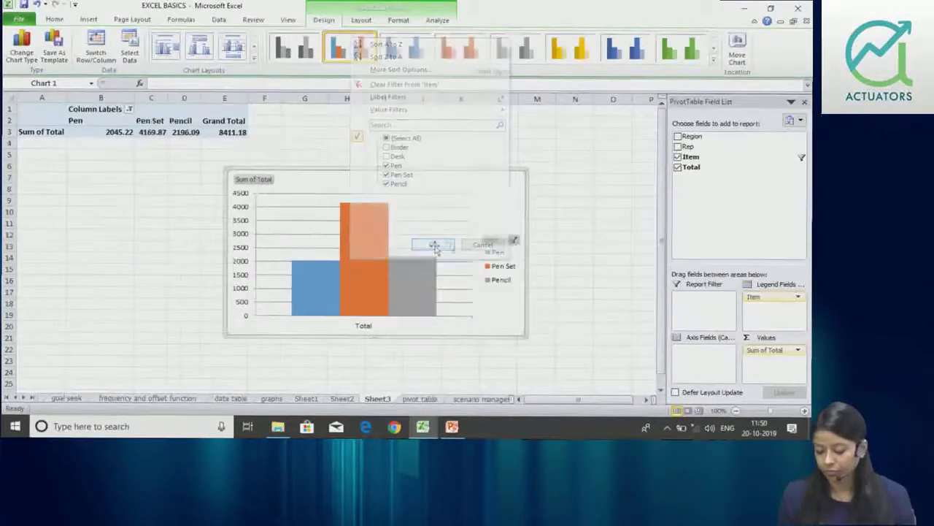
left_click_drag(711, 139, 722, 307)
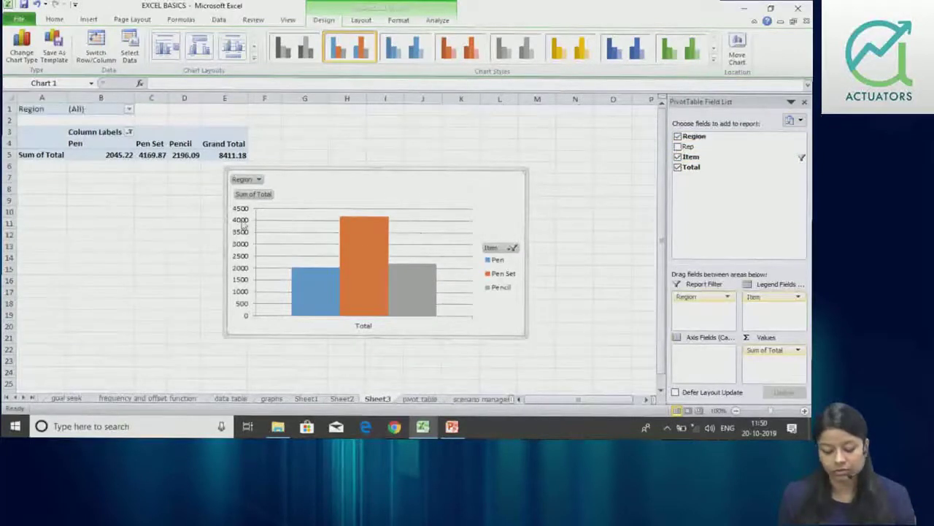
Filter the pivot chart's Region field to East only, giving a Grand Total of 3527.38
left_click(256, 180)
left_click(125, 221)
left_click(108, 304)
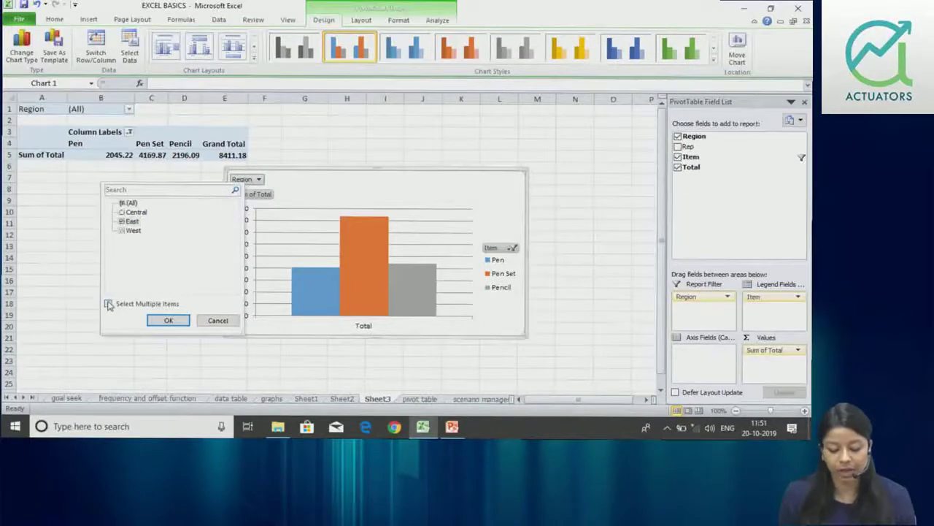
left_click(187, 322)
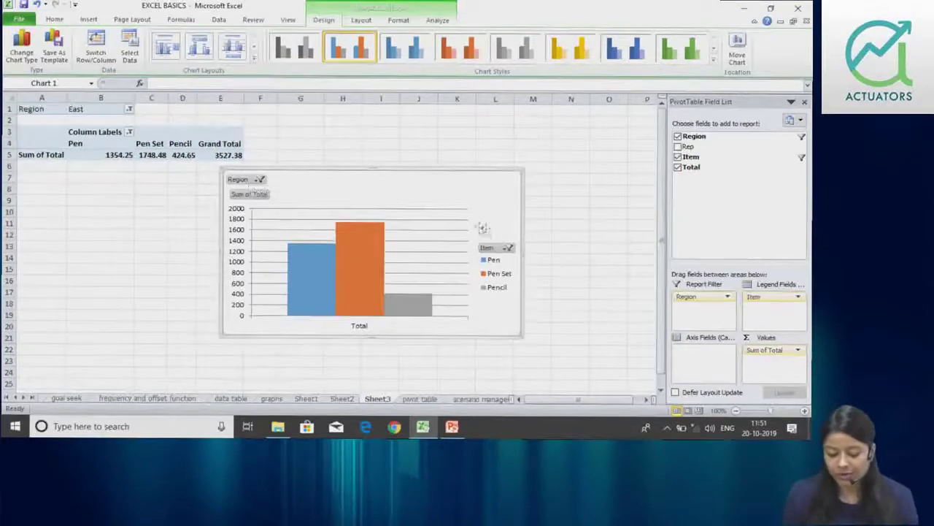
left_click(498, 248)
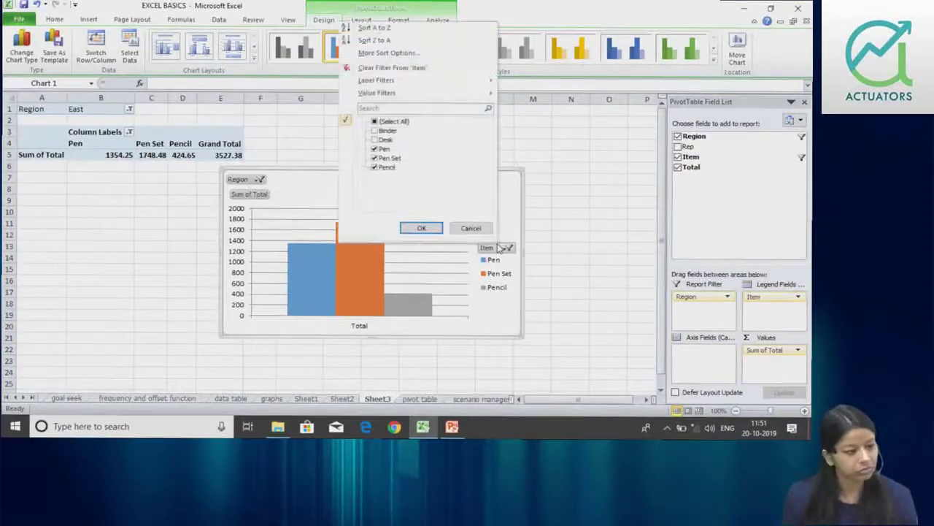
Close the Item filter unchanged, then recheck the Region filter and confirm it stays East-only
left_click(465, 228)
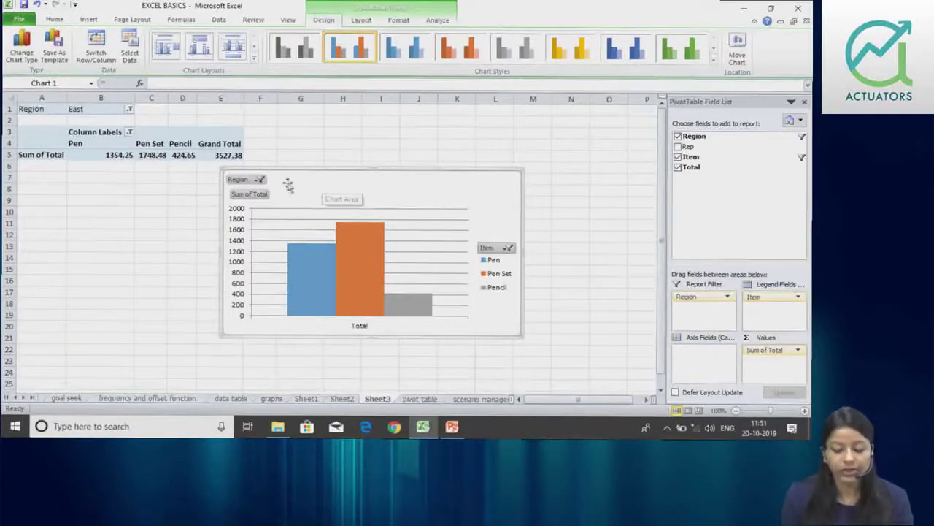
left_click(236, 185)
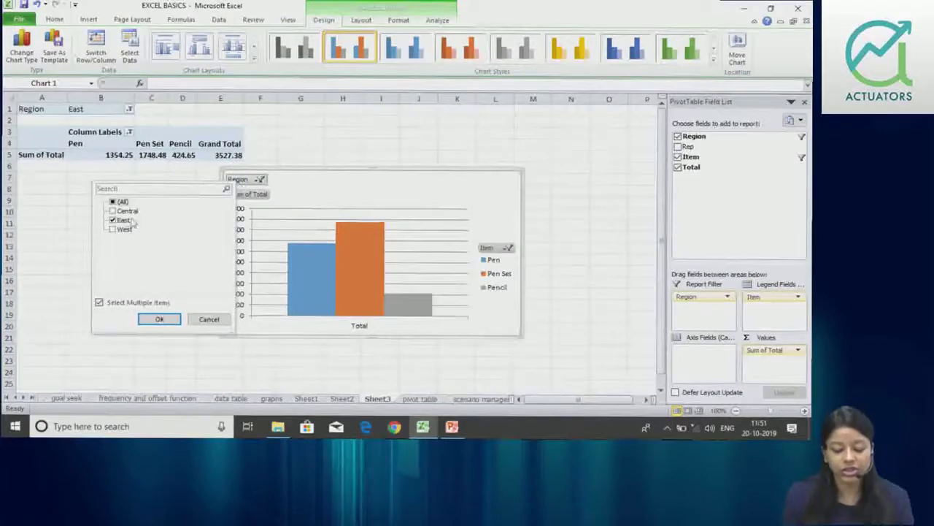
left_click(209, 319)
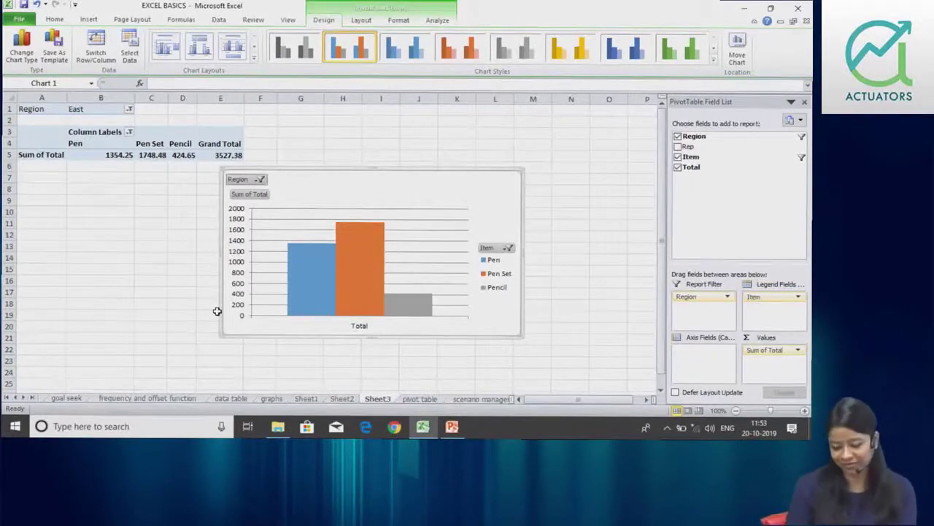
Deselect the pivot chart via empty cell N11 and switch to the scenario manager sheet
left_click(569, 224)
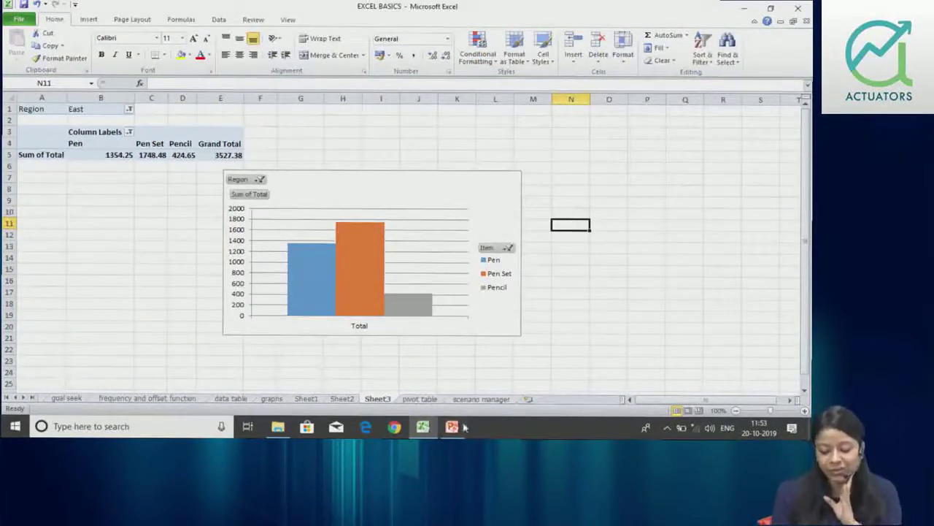
left_click(479, 399)
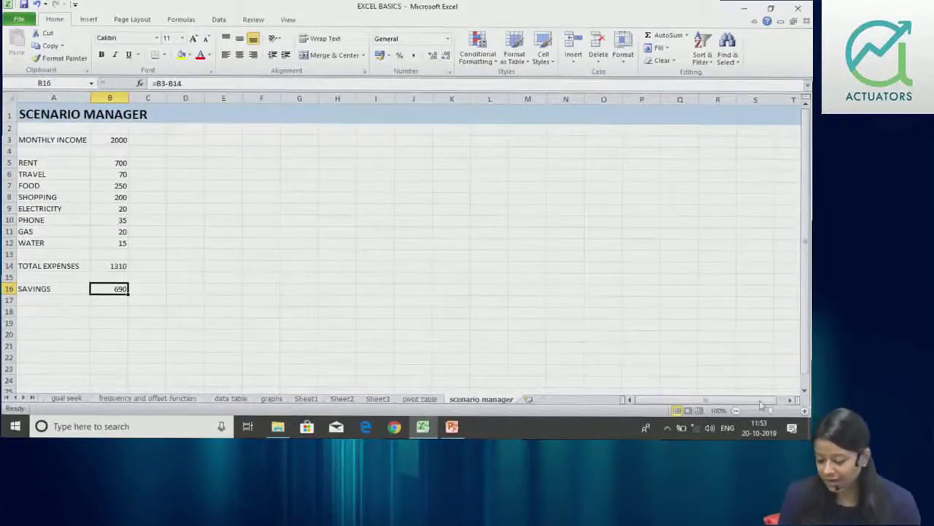
Zoom the scenario manager sheet to about 140% and check B14's =SUM(B5:B12) formula
left_click(805, 410)
left_click(805, 410)
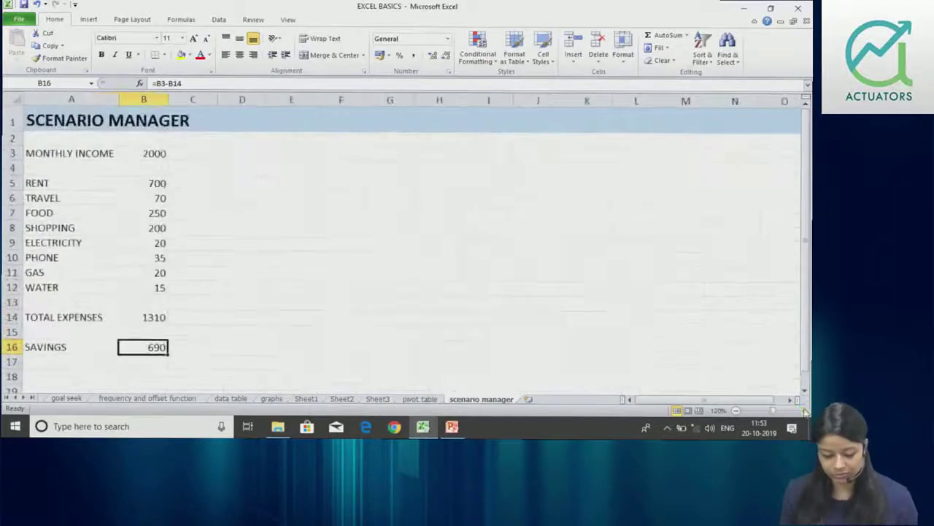
left_click(806, 411)
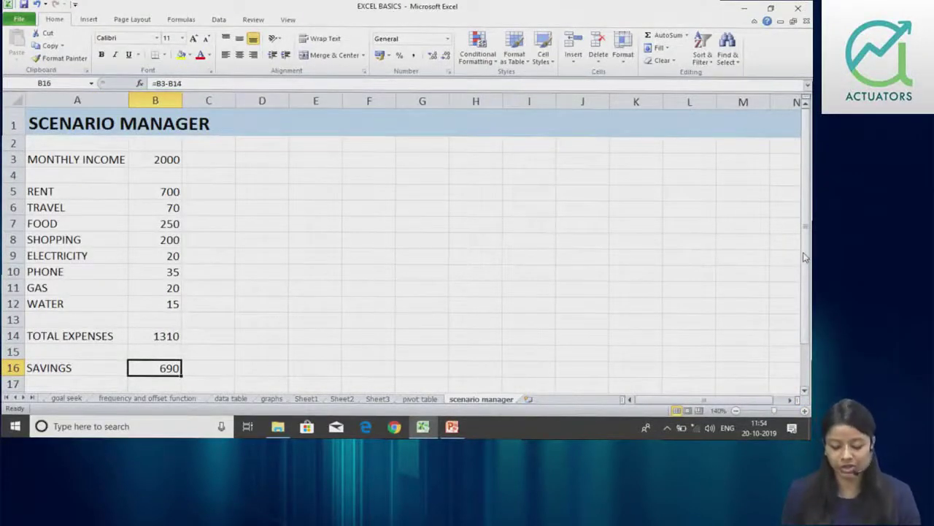
left_click(164, 335)
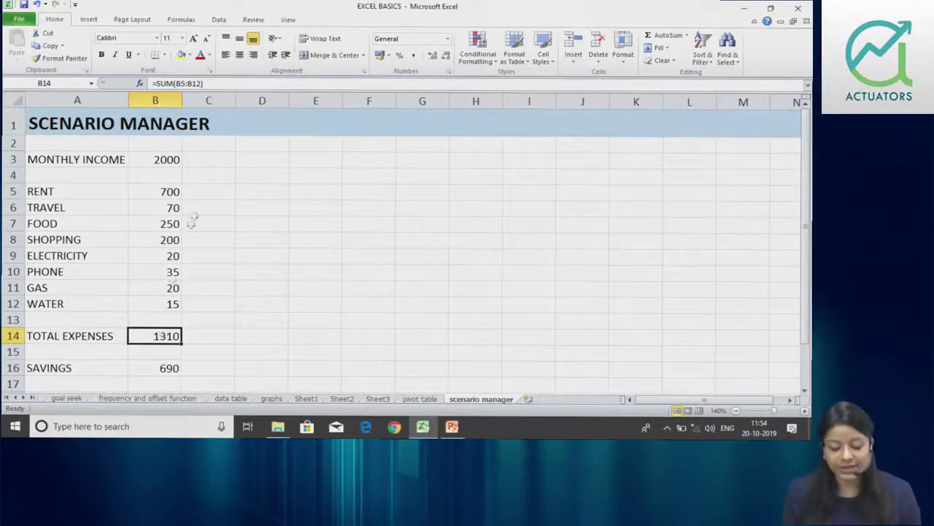
Review the column B budget figures and the total expenses and savings cells B14:B16
left_click_drag(167, 158, 165, 304)
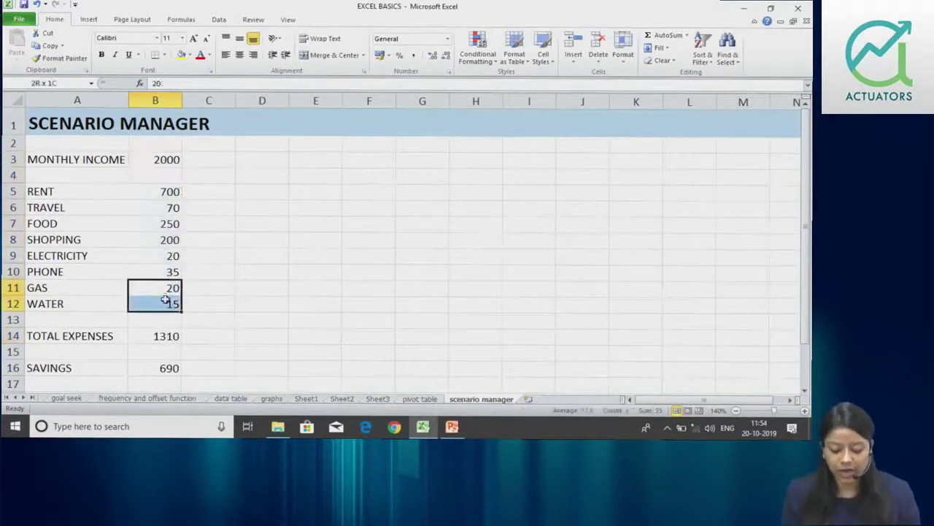
left_click(165, 336)
left_click_drag(163, 336, 166, 367)
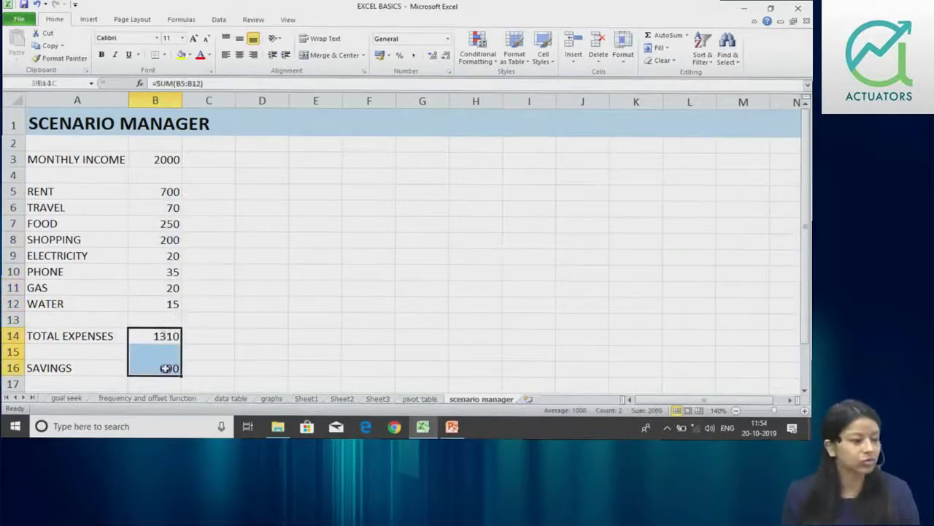
left_click(160, 336)
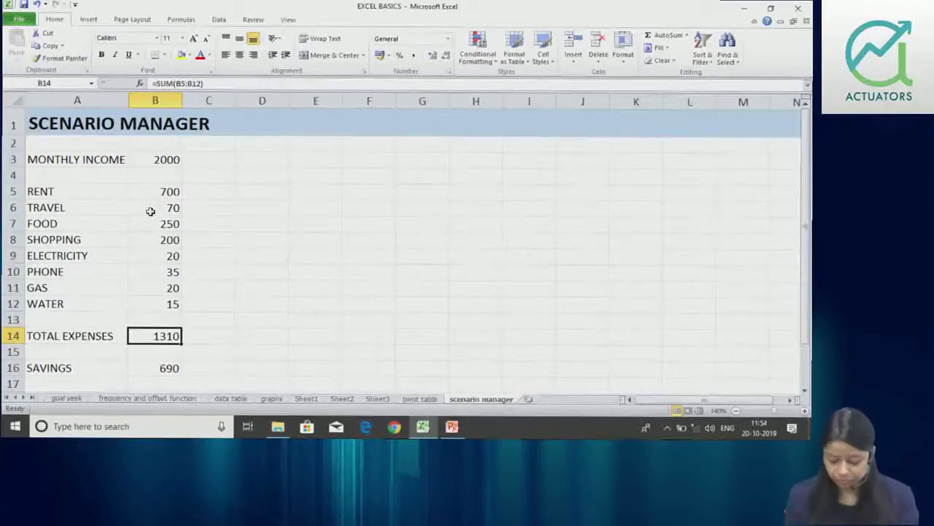
key("XF86MonBrightnessUp")
key("XF86MonBrightnessUp")
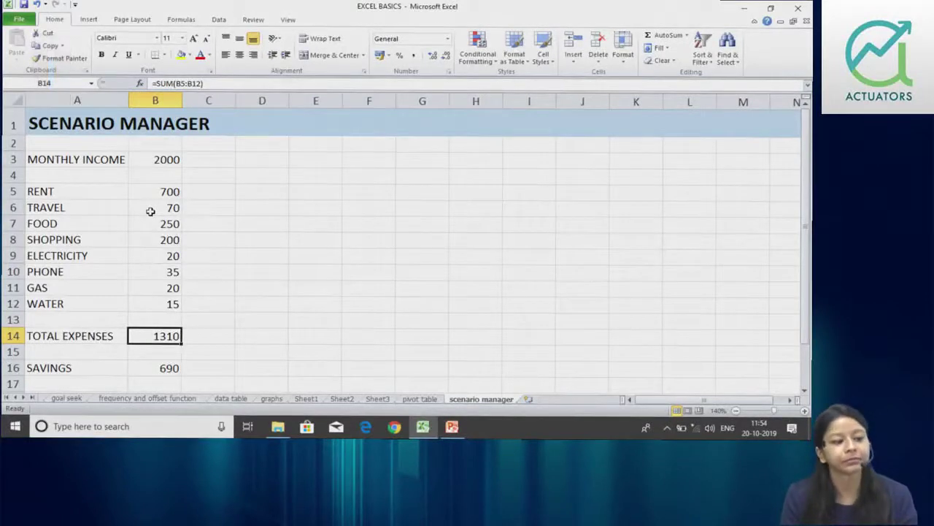
key("XF86MonBrightnessDown")
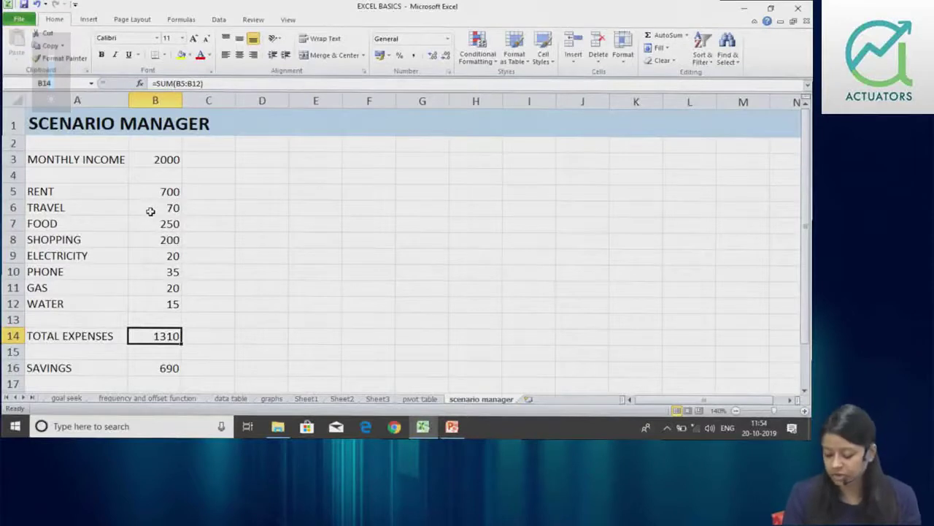
key("XF86MonBrightnessDown")
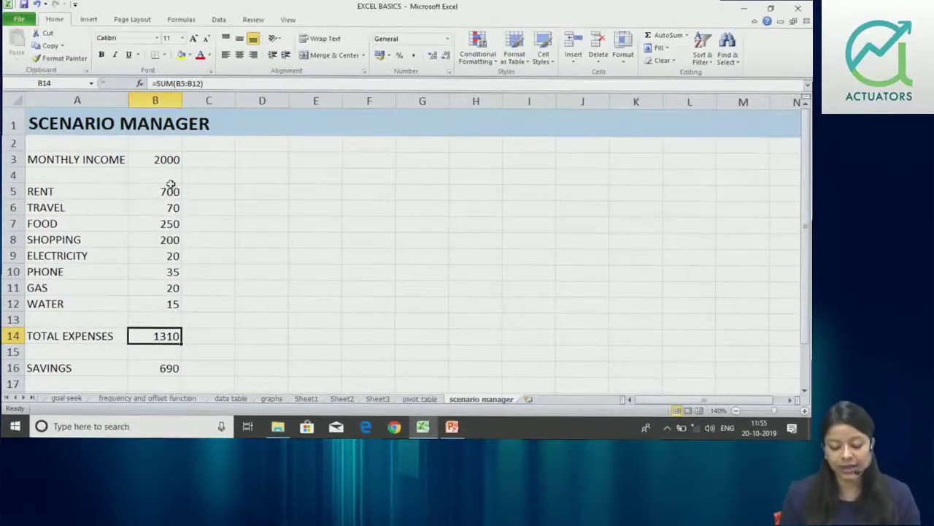
Select savings cell B16 and open Data > What-If Analysis > Scenario Manager to add a scenario
left_click_drag(170, 191, 175, 304)
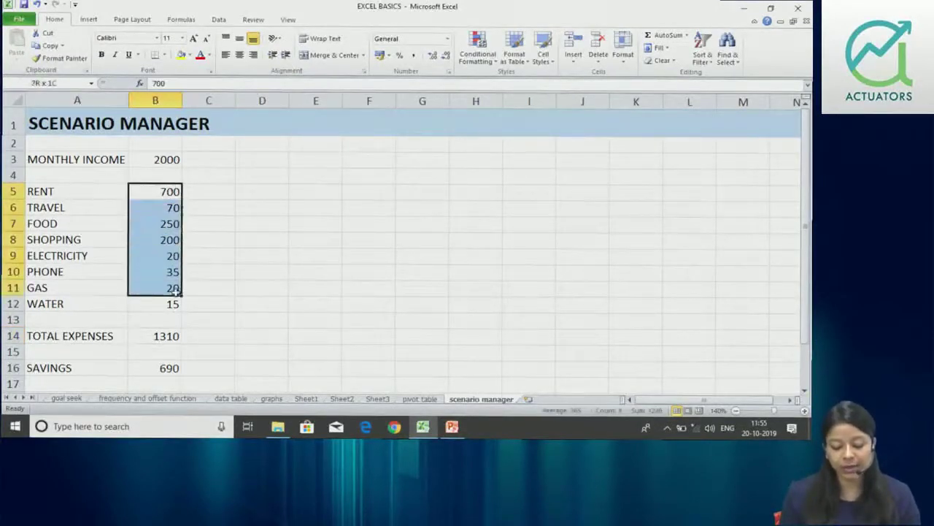
left_click(172, 370)
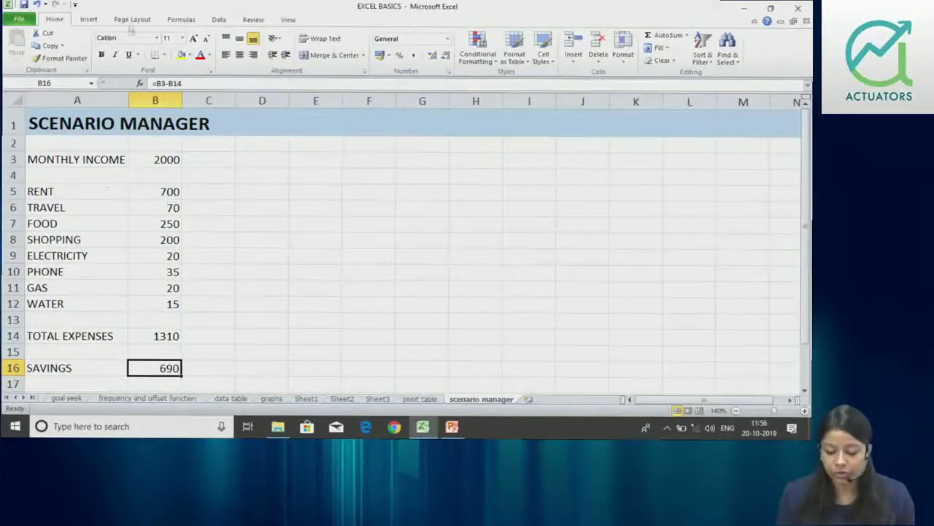
left_click(217, 22)
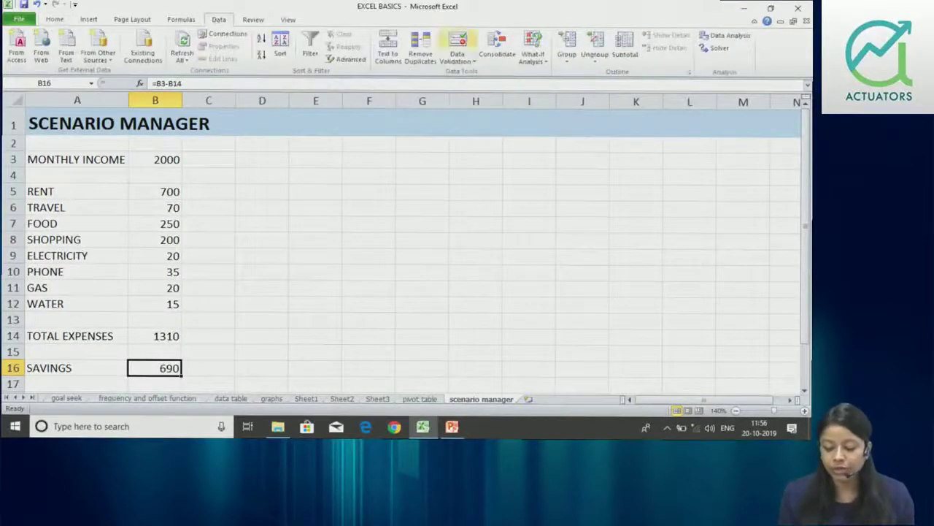
left_click(533, 55)
left_click(540, 74)
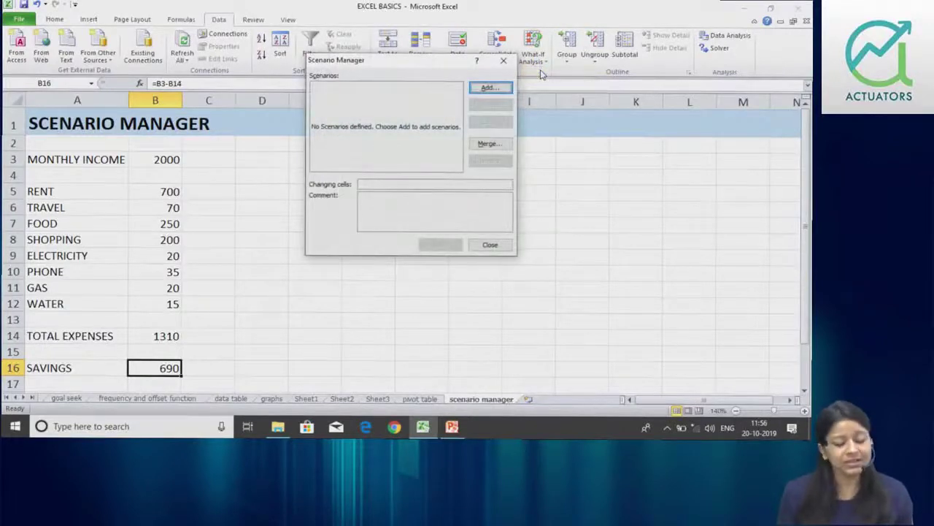
left_click(487, 87)
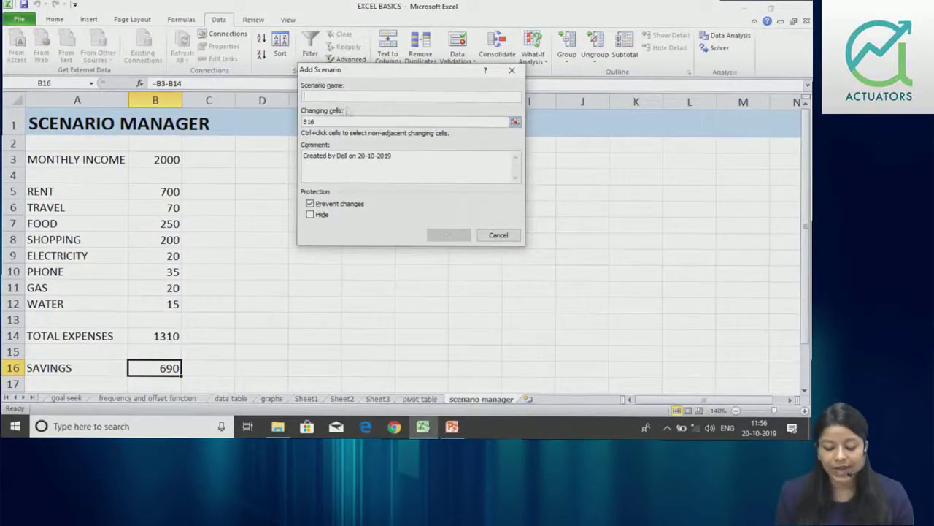
Name the new scenario CASE 1, replacing the mistakenly typed 'ORIGINAL'
type("ORIGINAL")
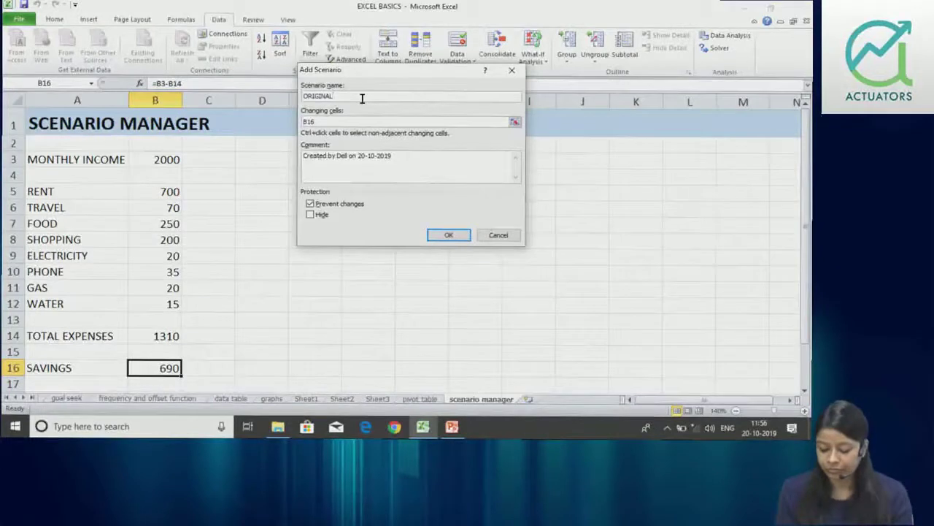
key("ctrl+a")
key("BackSpace")
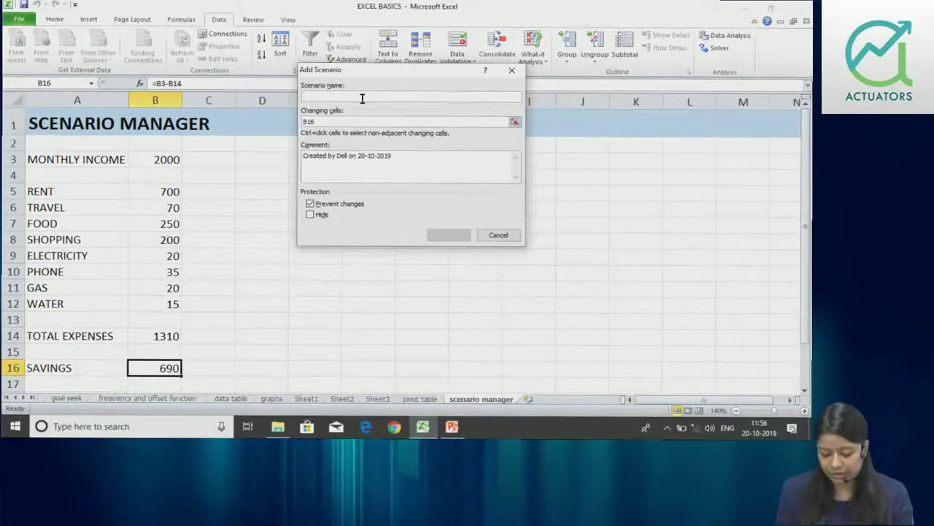
type("CASE 1")
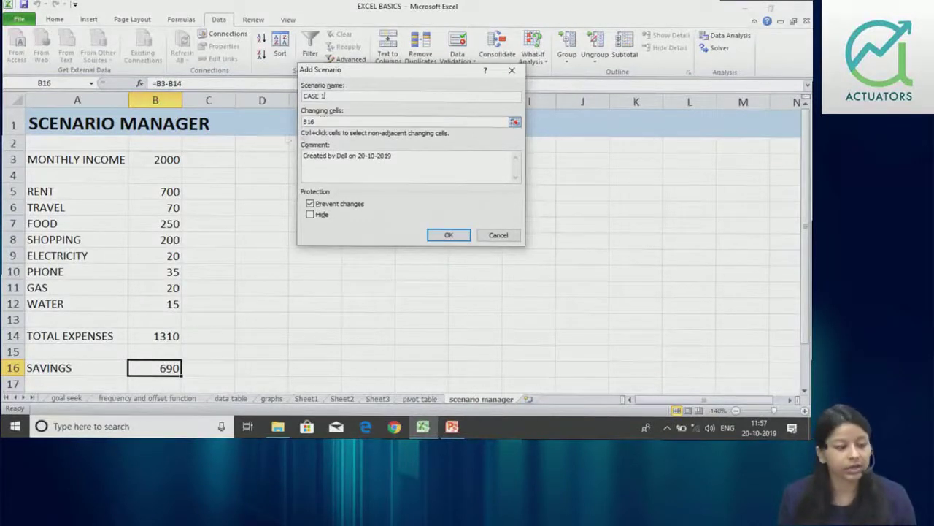
Set CASE 1's changing cells to B3 and B5:B12, then confirm the scenario settings
left_click(515, 121)
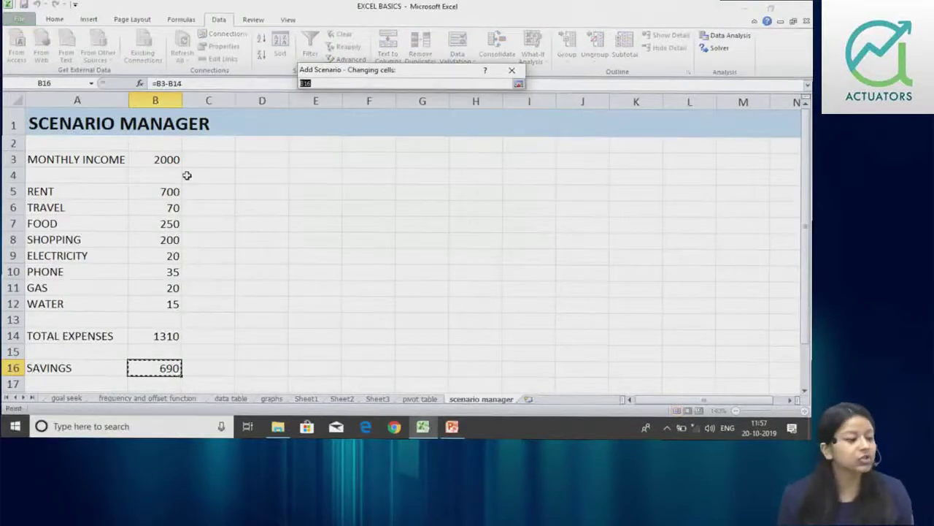
left_click(160, 159)
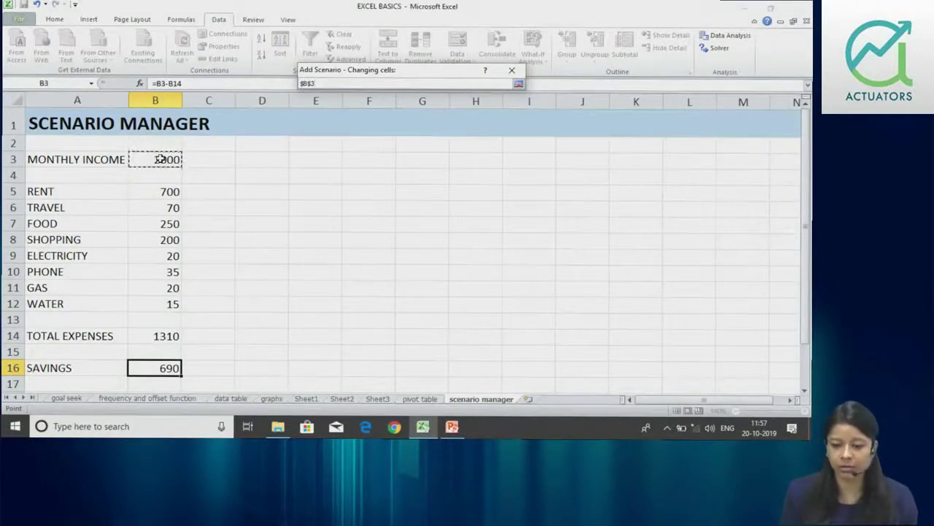
type(",")
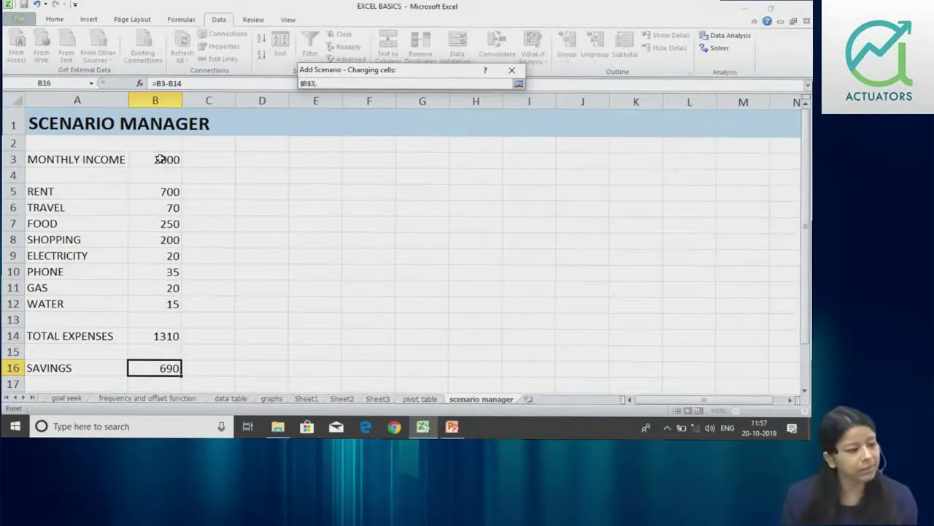
left_click_drag(167, 192, 173, 305)
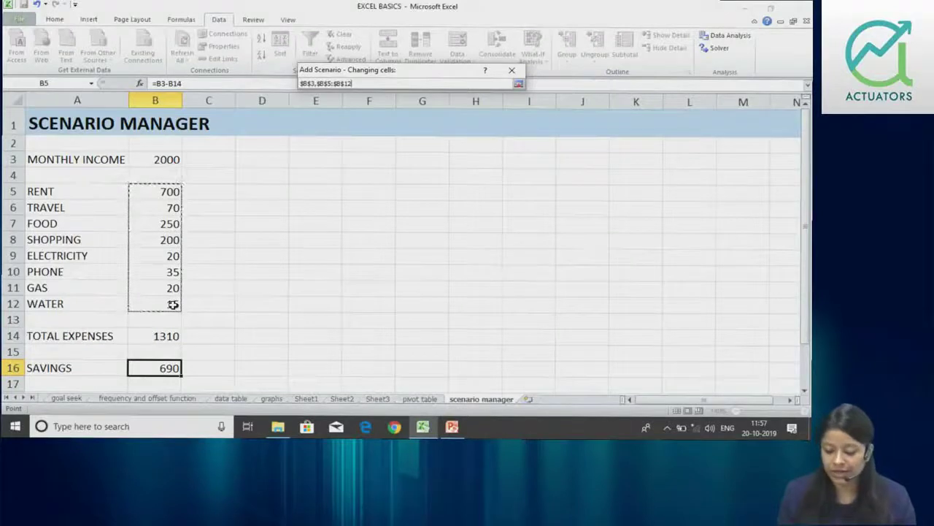
left_click(517, 85)
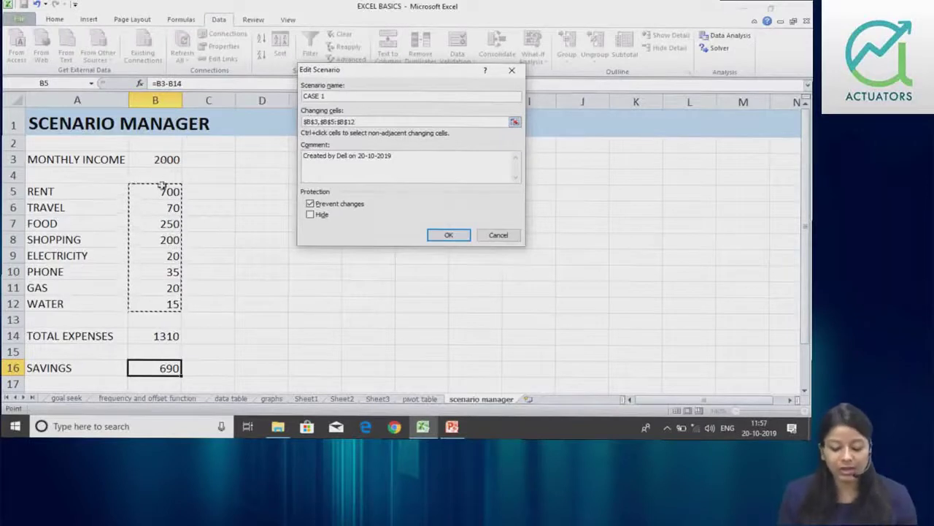
left_click(322, 122)
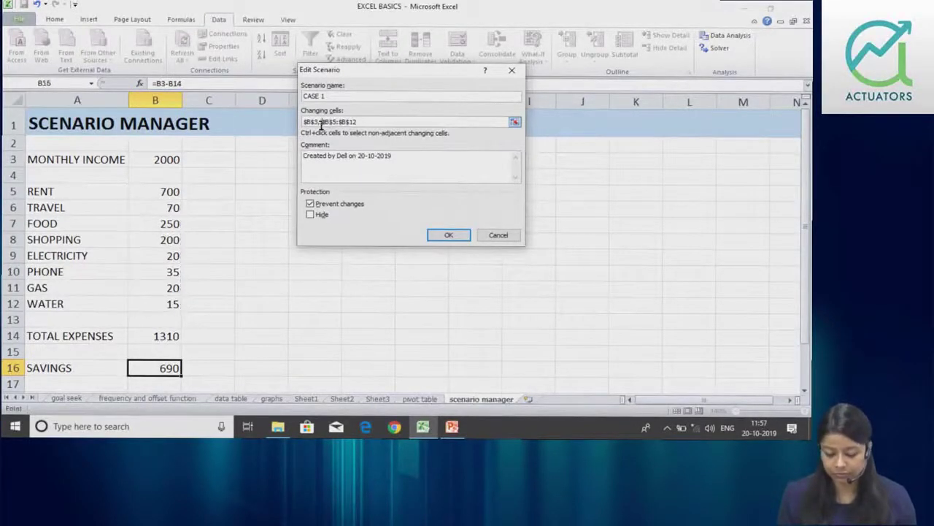
type(",")
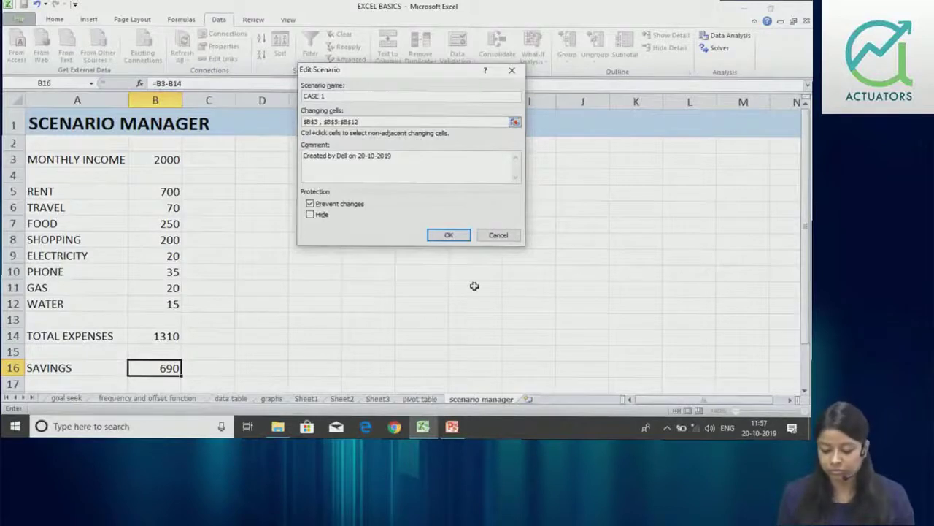
left_click(451, 236)
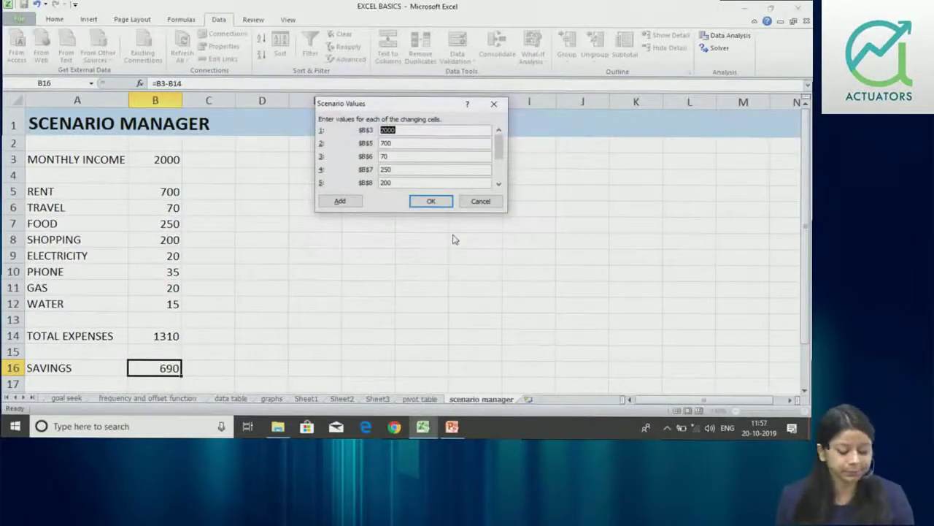
Change the shopping value $B$8 from 200 to 150 in Scenario Values and confirm
left_click_drag(400, 107, 397, 147)
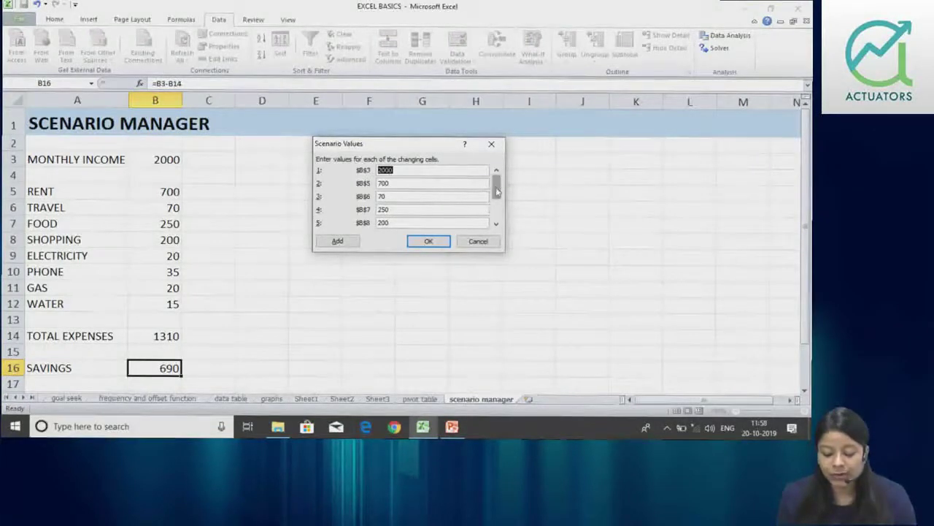
left_click(497, 219)
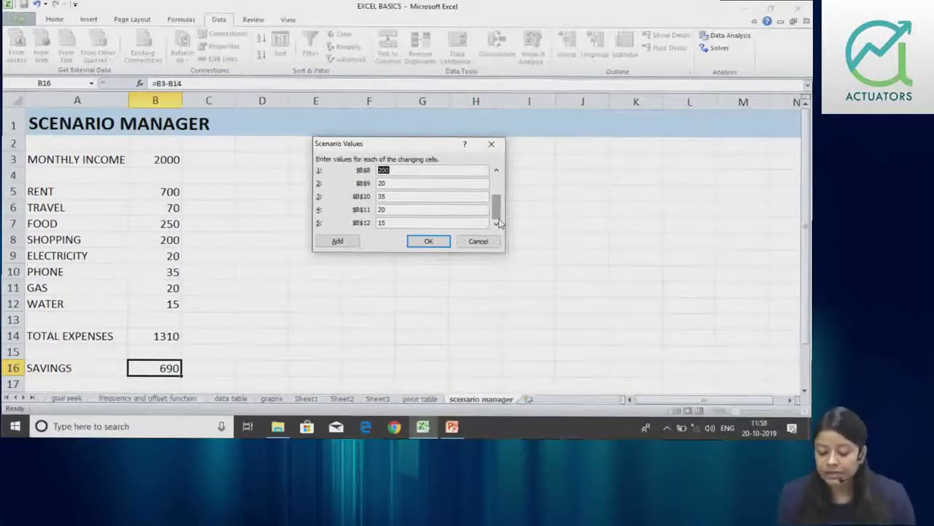
scroll(496, 204, "up", 2)
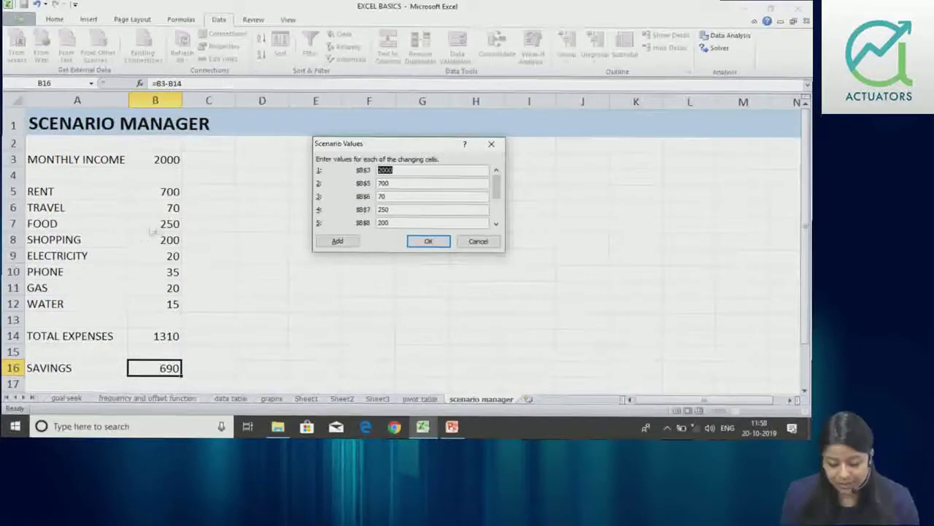
left_click(400, 222)
key("BackSpace")
type("150")
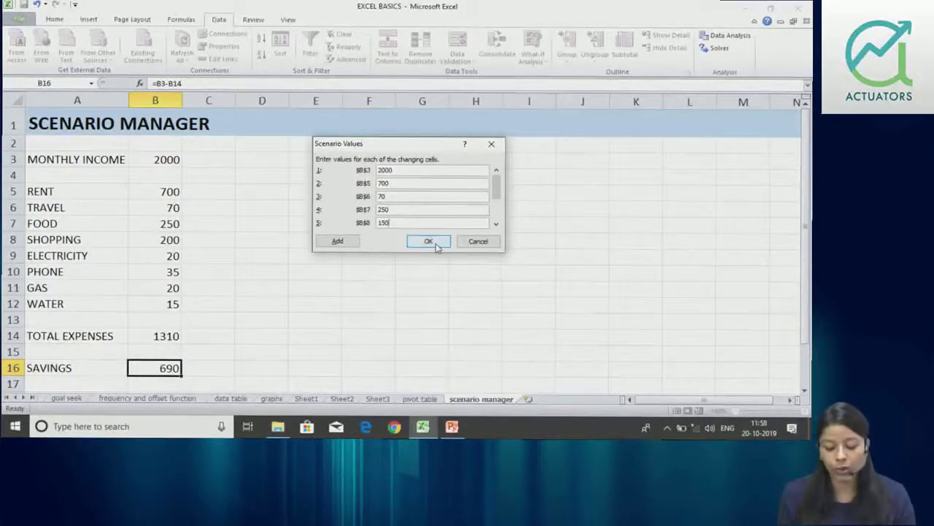
left_click(430, 242)
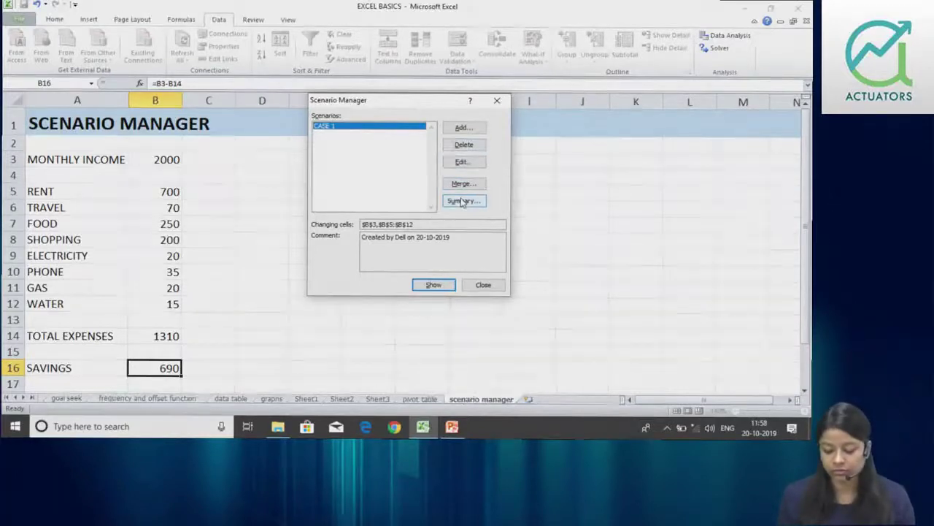
Generate a Scenario summary report using result cells B14 and B16
left_click(462, 202)
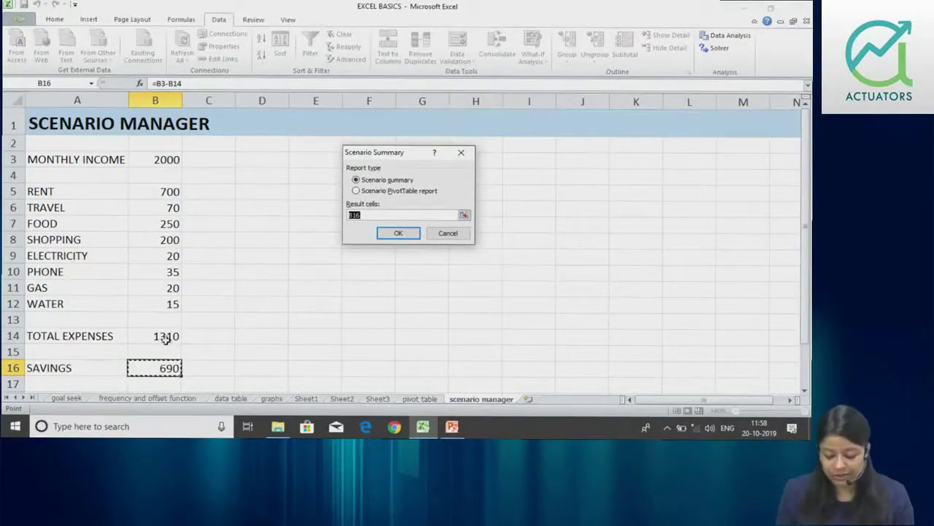
key("BackSpace")
left_click(147, 371)
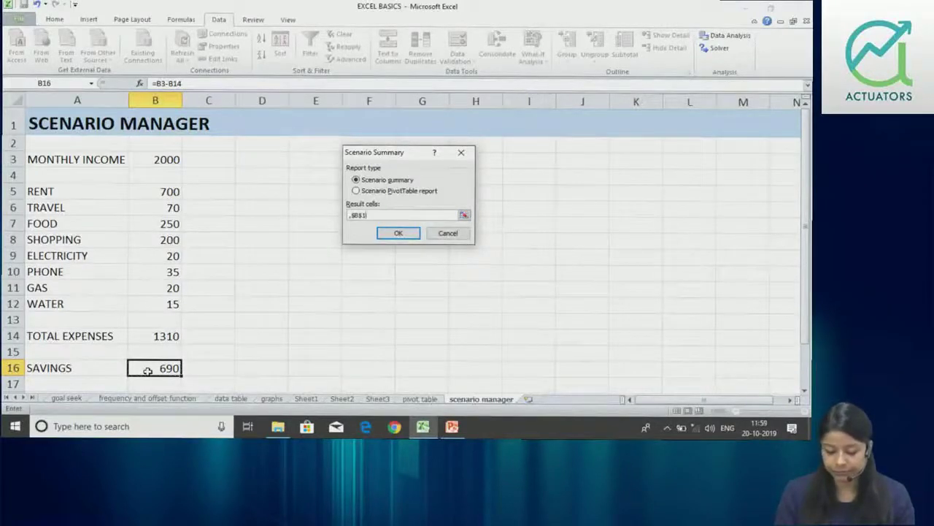
left_click(148, 371)
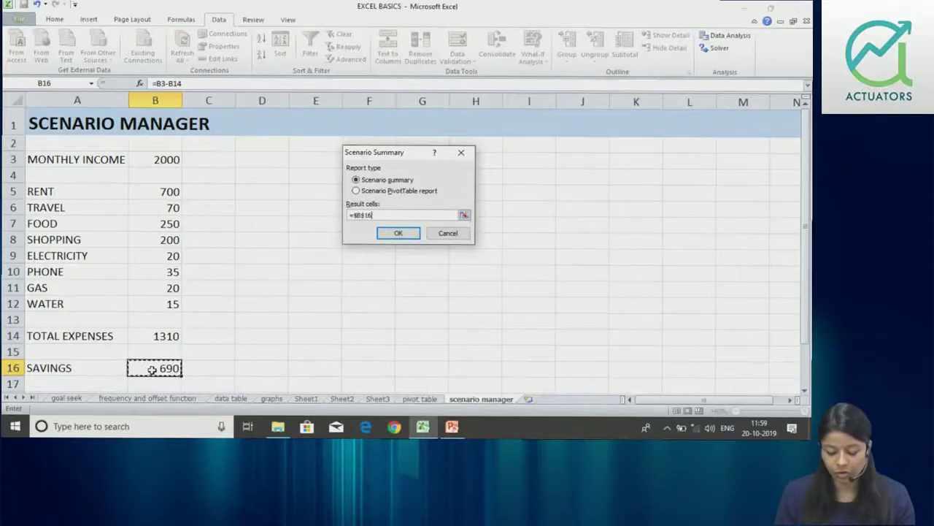
left_click(167, 340)
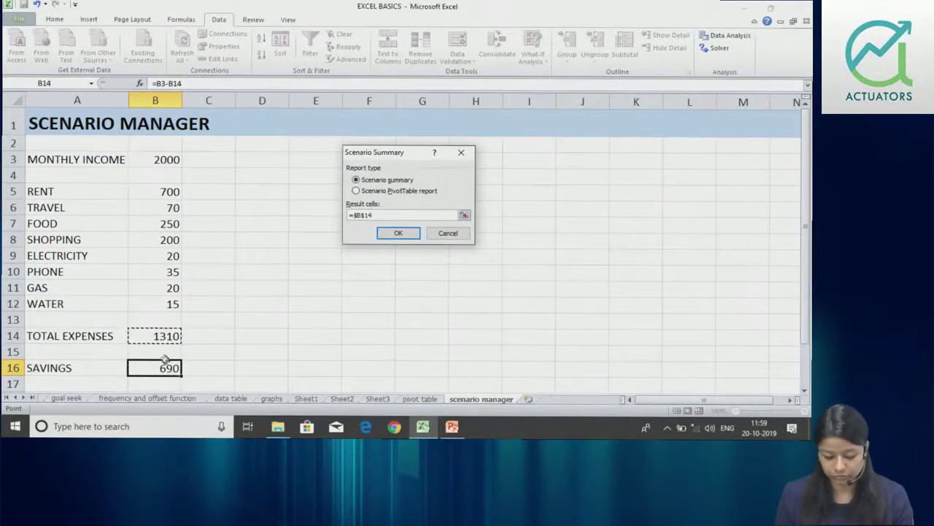
left_click(167, 365, "ctrl")
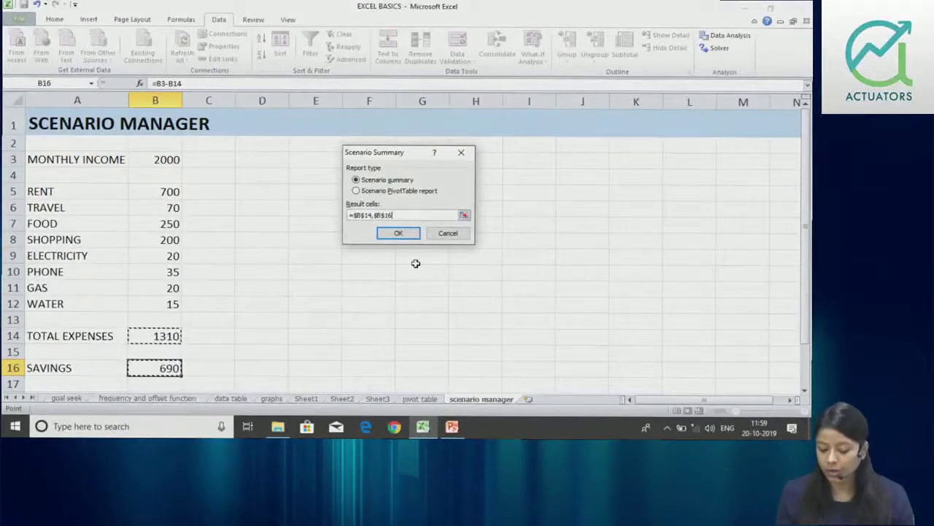
left_click(409, 230)
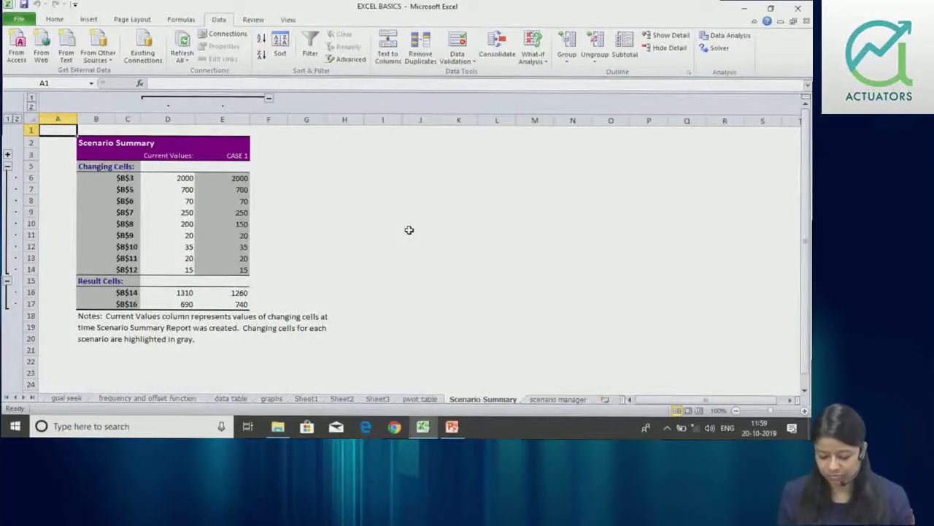
Return to the scenario manager sheet and check the current shopping value of 200
left_click(559, 400)
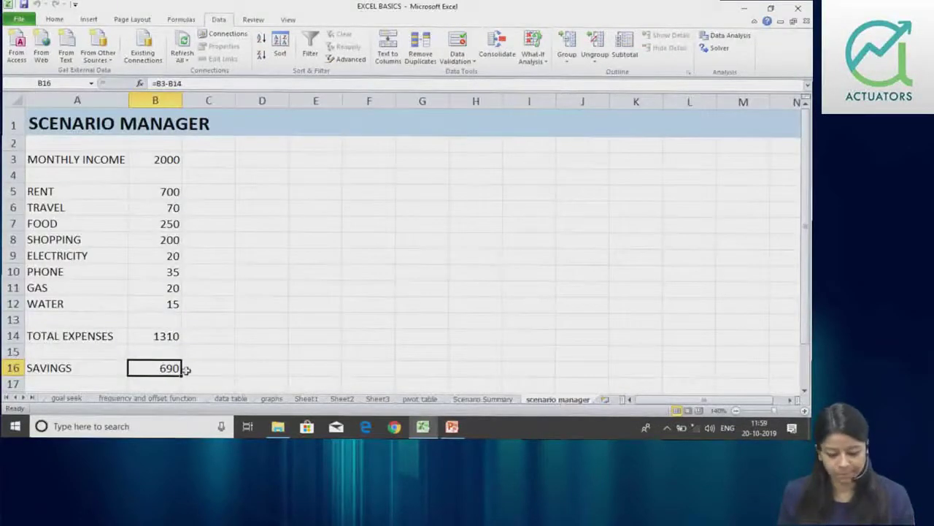
left_click(173, 322)
left_click(172, 304)
left_click(169, 288)
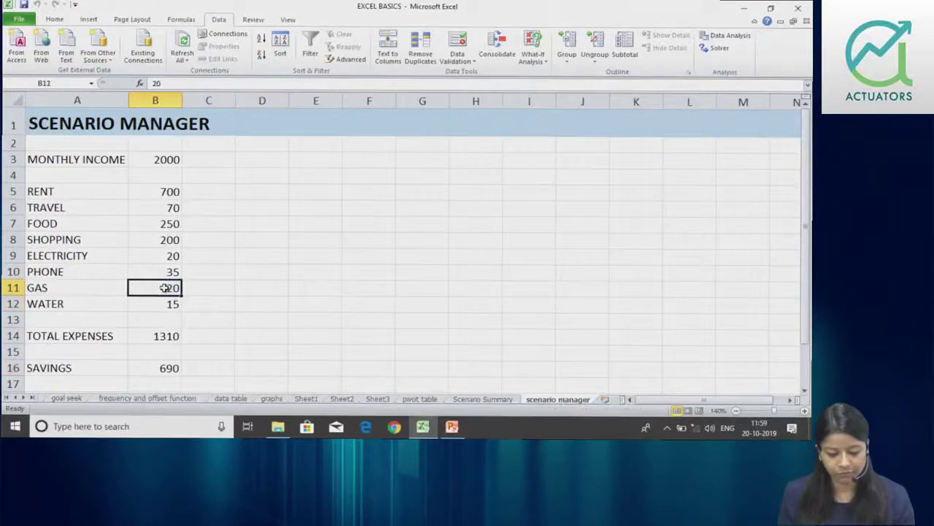
left_click(161, 255)
left_click(162, 235)
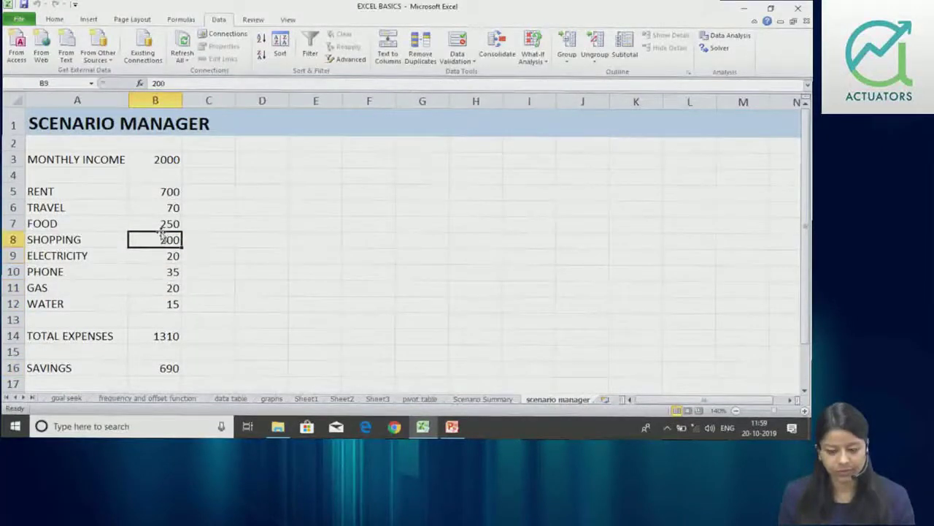
Compare the Scenario Summary against the budget sheet, ending with B3:B12 selected on scenario manager
left_click(483, 398)
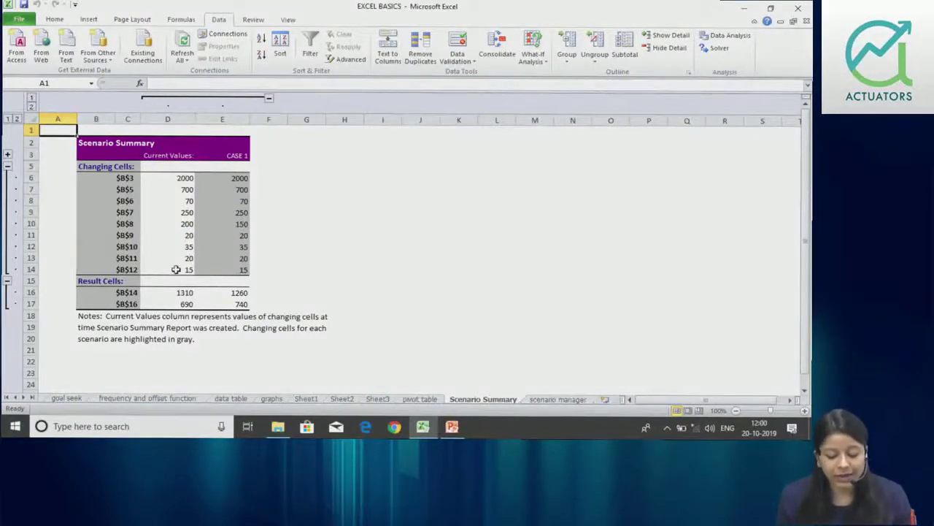
left_click(563, 400)
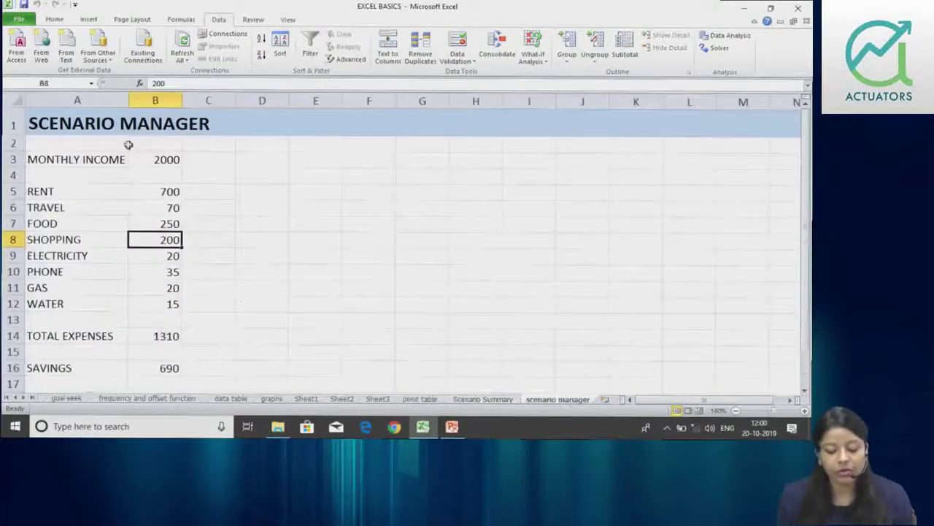
left_click(157, 159)
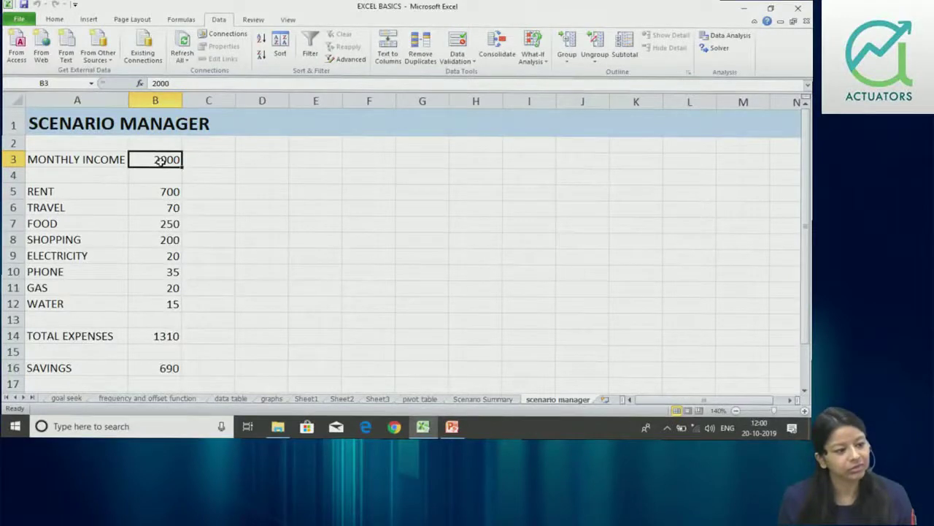
left_click(493, 399)
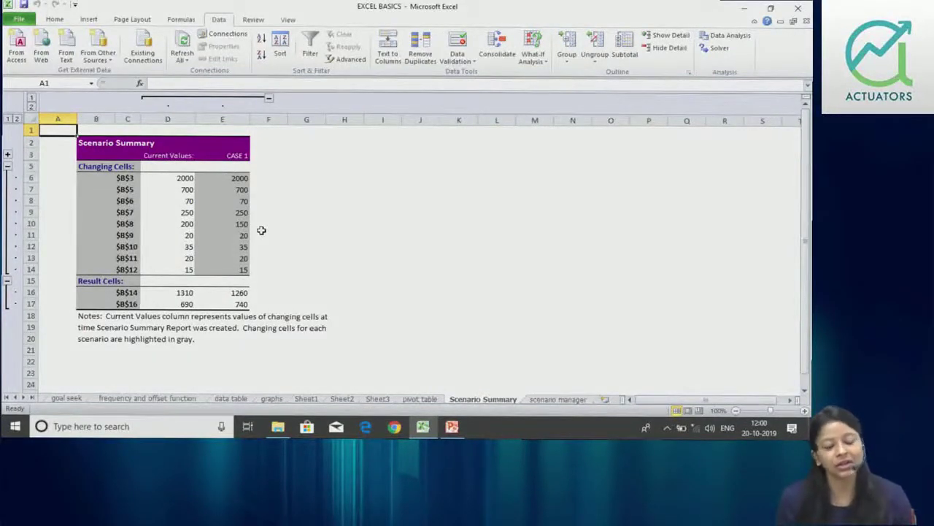
left_click(429, 400)
left_click(577, 400)
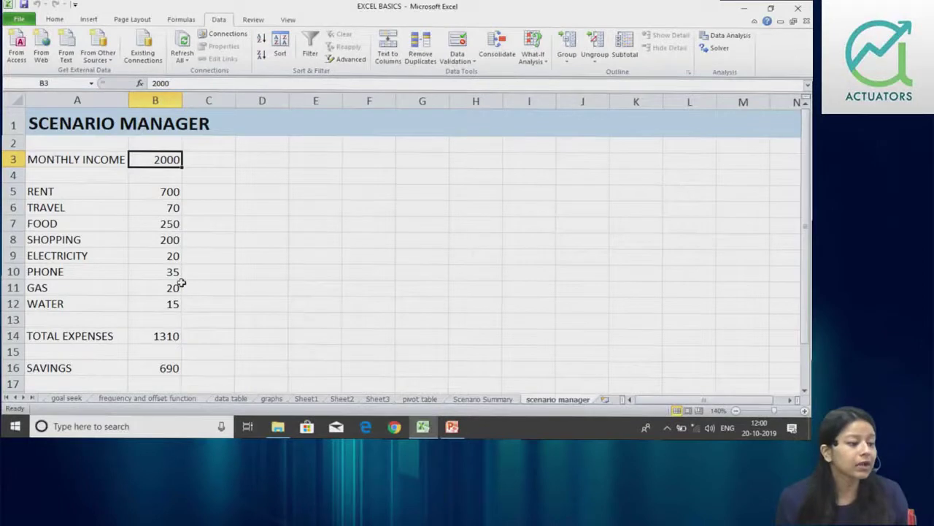
left_click(483, 400)
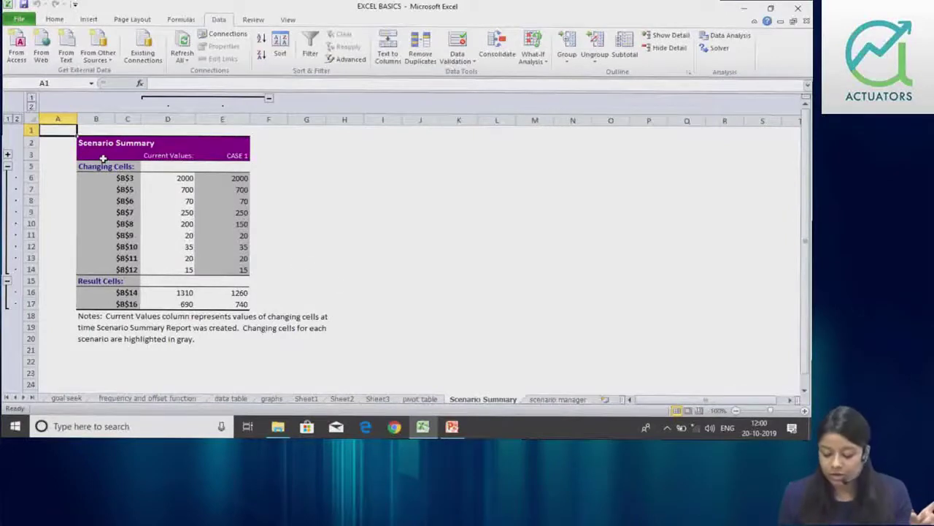
left_click(558, 399)
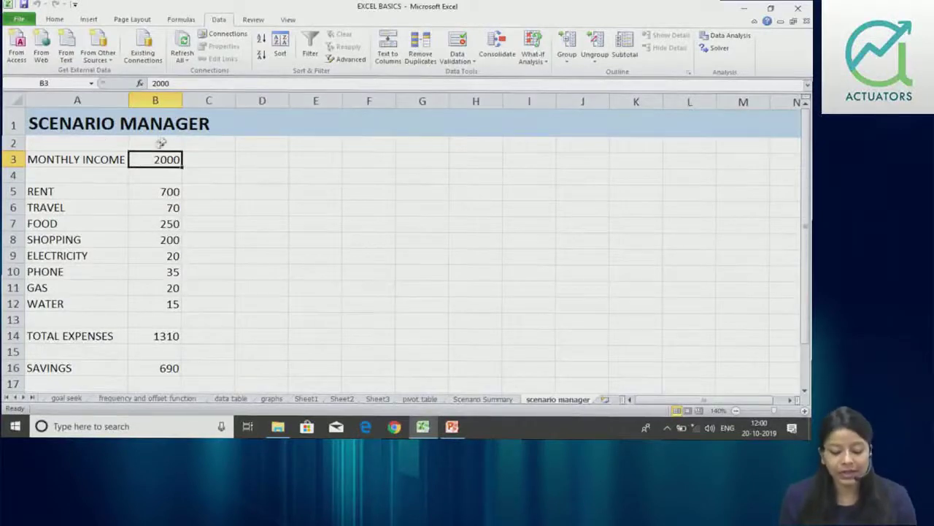
left_click_drag(173, 157, 162, 301)
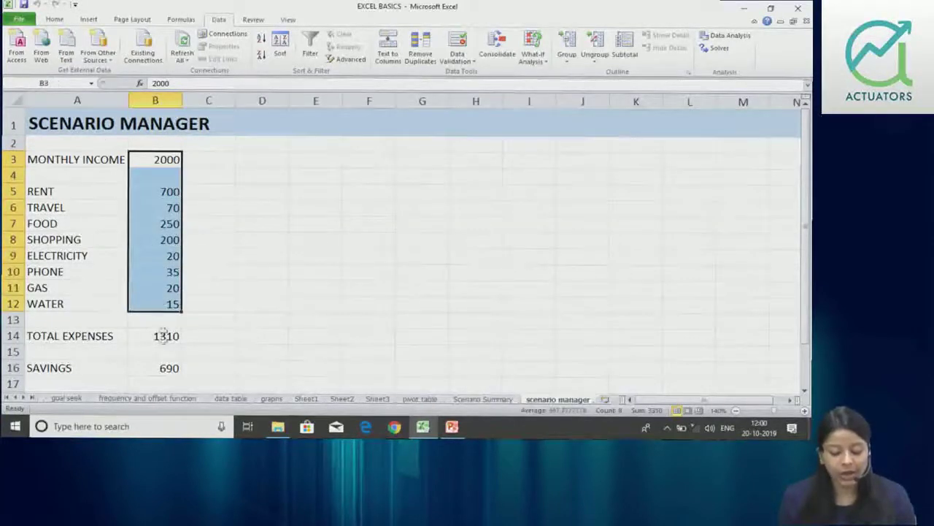
Name the monthly income cell B3 INC
left_click_drag(162, 334, 162, 385)
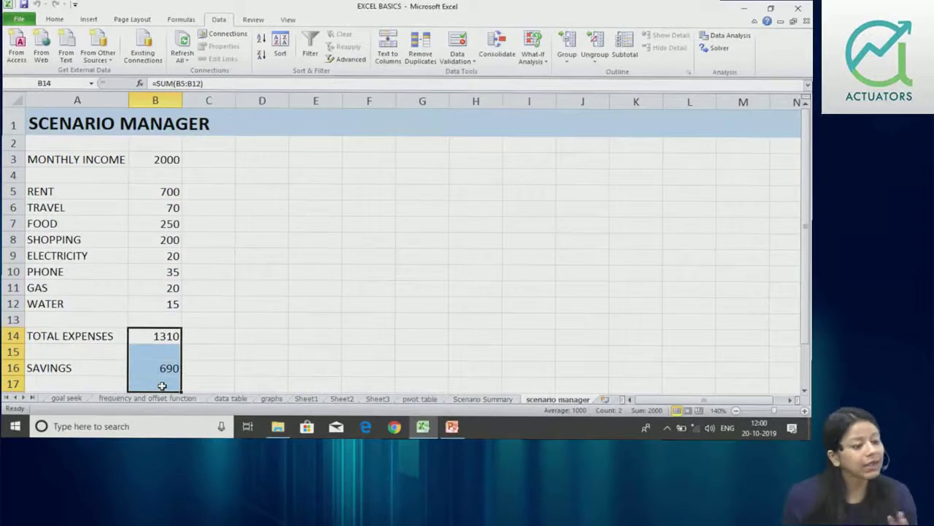
left_click(164, 174)
left_click(111, 158)
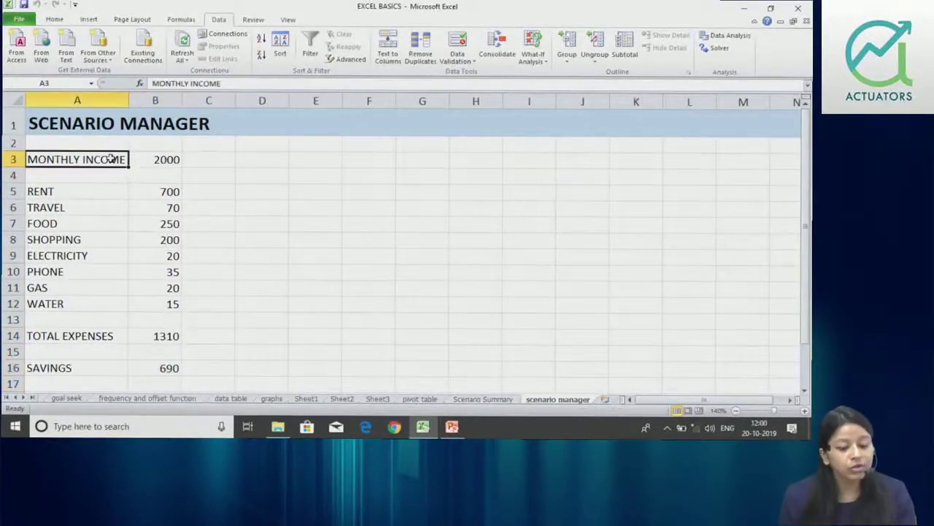
left_click(171, 159)
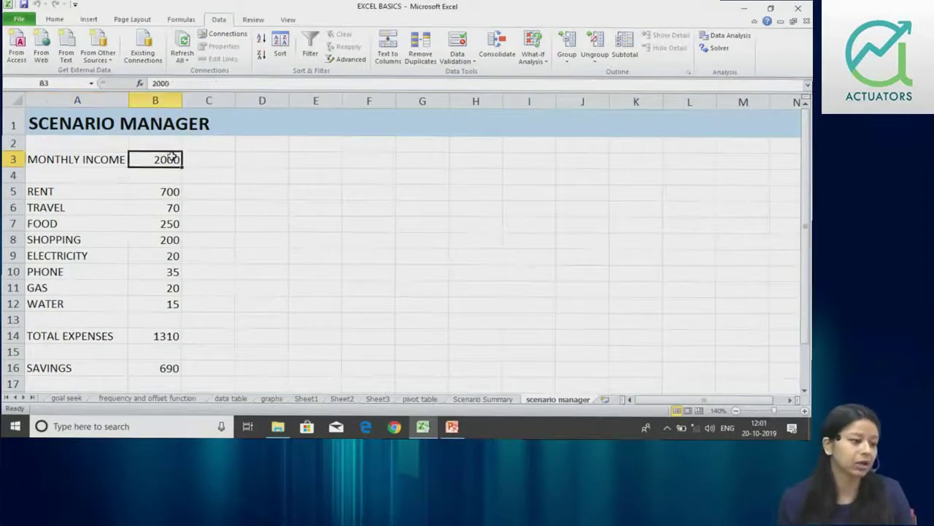
left_click(46, 82)
type("INC")
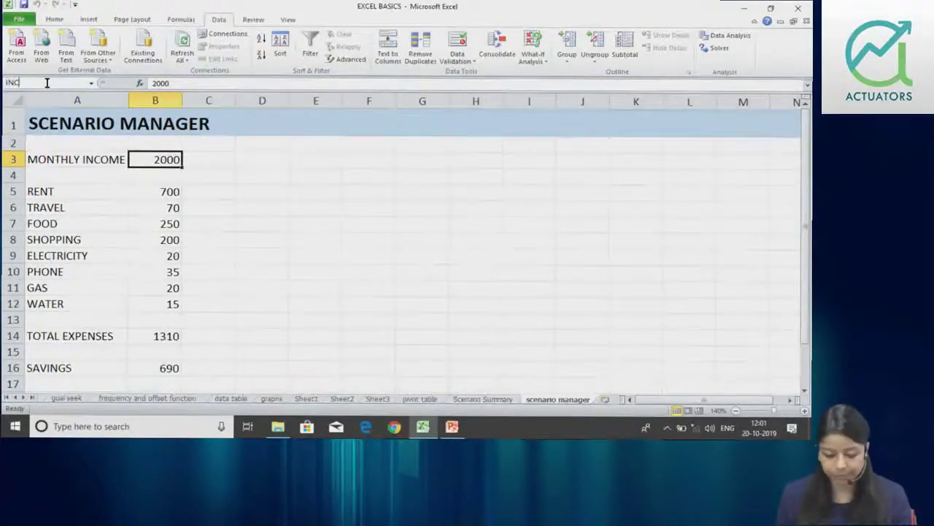
key("Return")
Name the expense cells B5, B6 and B7 RENT, TRAVEL and FOOD
left_click(165, 191)
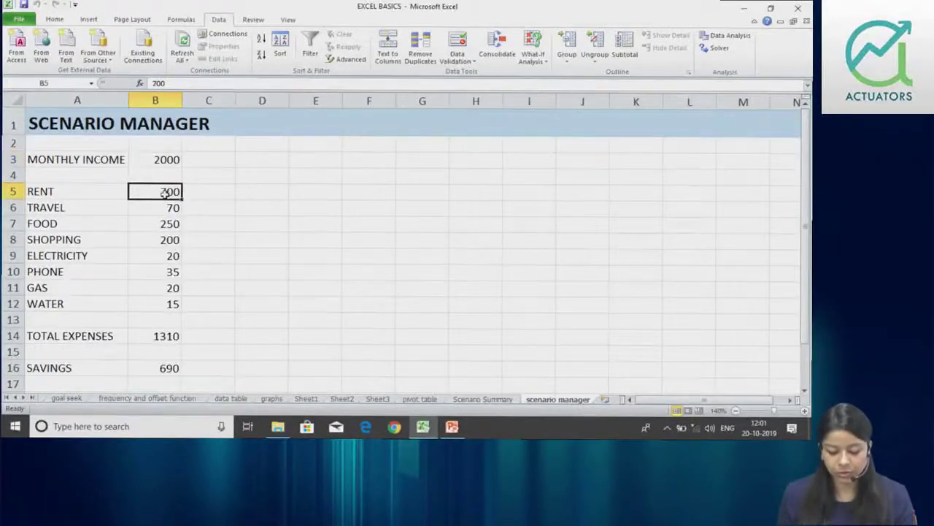
type("700")
left_click(57, 83)
type("R")
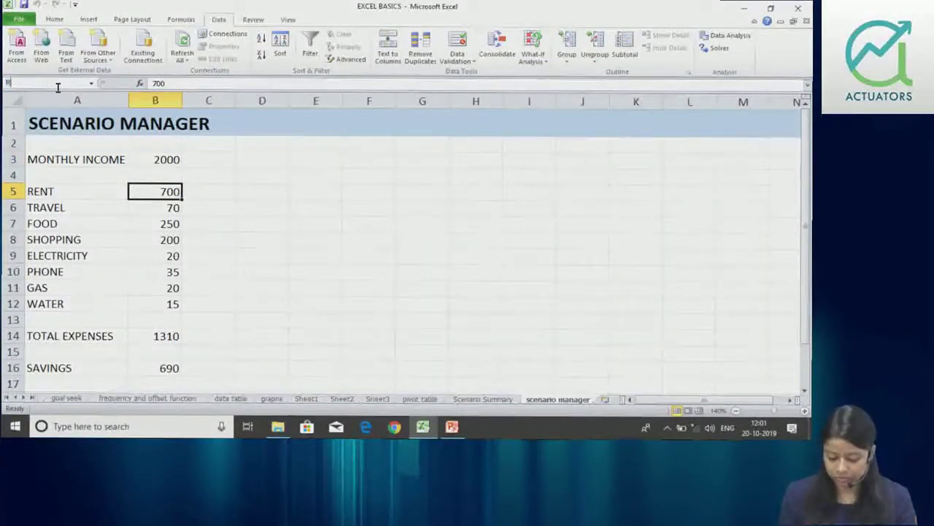
type("ENT")
key("Return")
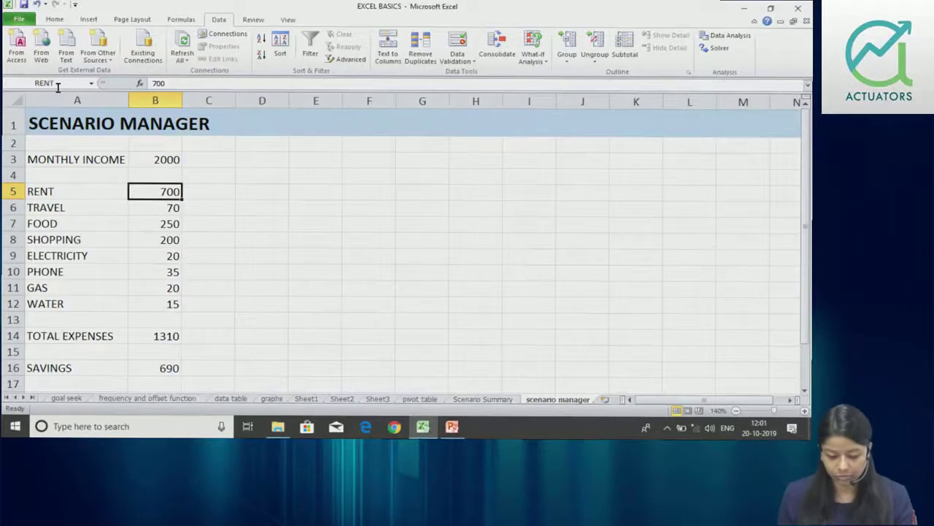
key("Down")
left_click(55, 86)
type("TRAVEL")
key("Return")
key("Down")
left_click(57, 84)
type("FOOD")
key("Return")
Name the shopping, phone (B10) and gas (B11) cells SHOPPING, PHONE and GAS
key("Down")
key("Down")
left_click(59, 82)
type("E")
type("PPING")
key("Return")
key("Down")
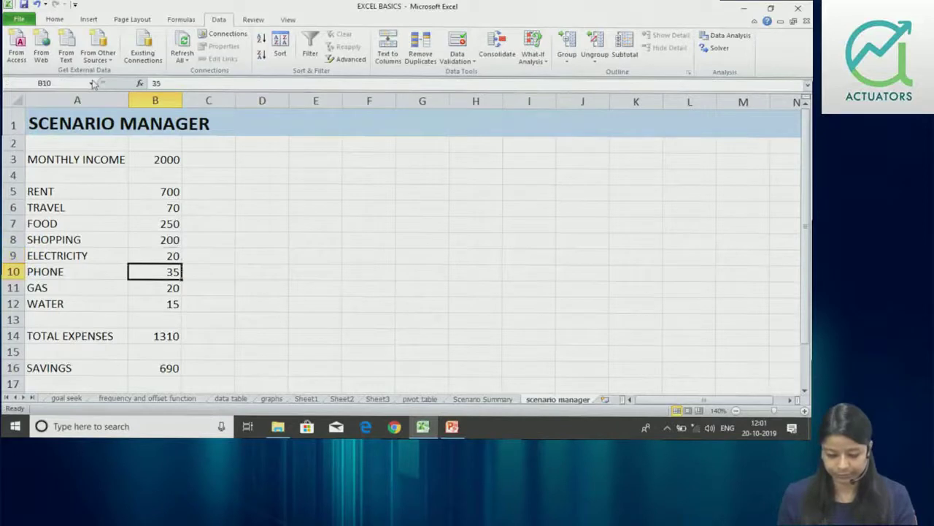
left_click(61, 82)
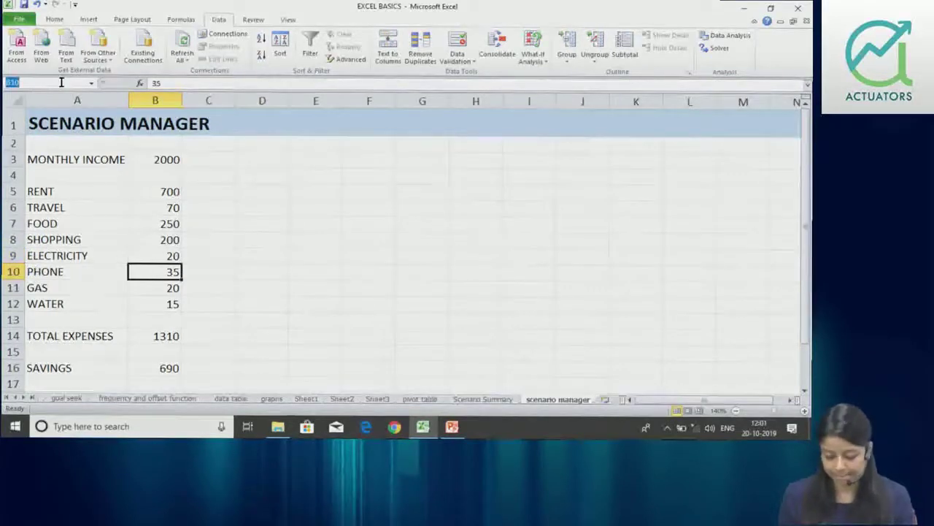
type("PHONE")
key("Return")
key("Down")
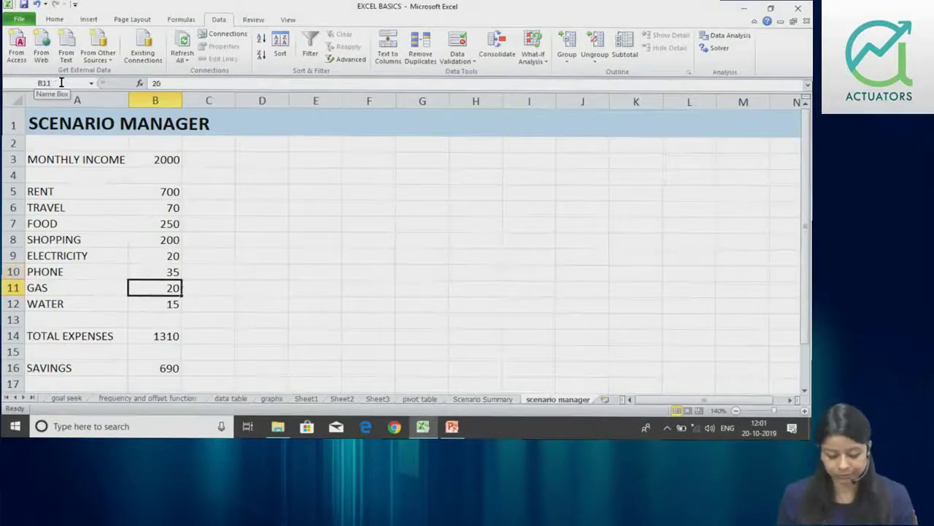
left_click(61, 83)
type("GAS")
key("Return")
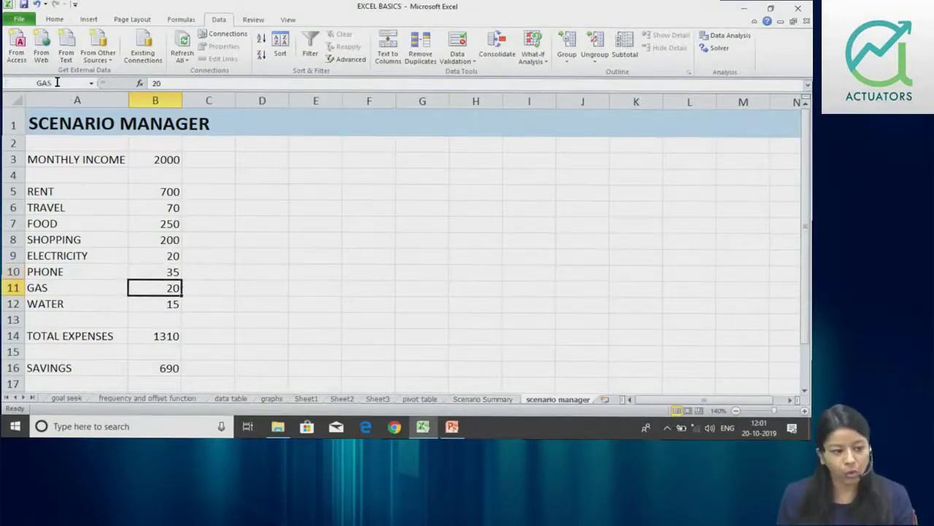
Name the water cost cell B12 WATER
key("Down")
left_click(56, 82)
type("WATER")
key("Return")
Name total expenses cell B14 TOTAL_EXP after 'TOTAL EXP' is rejected as invalid
key("Down")
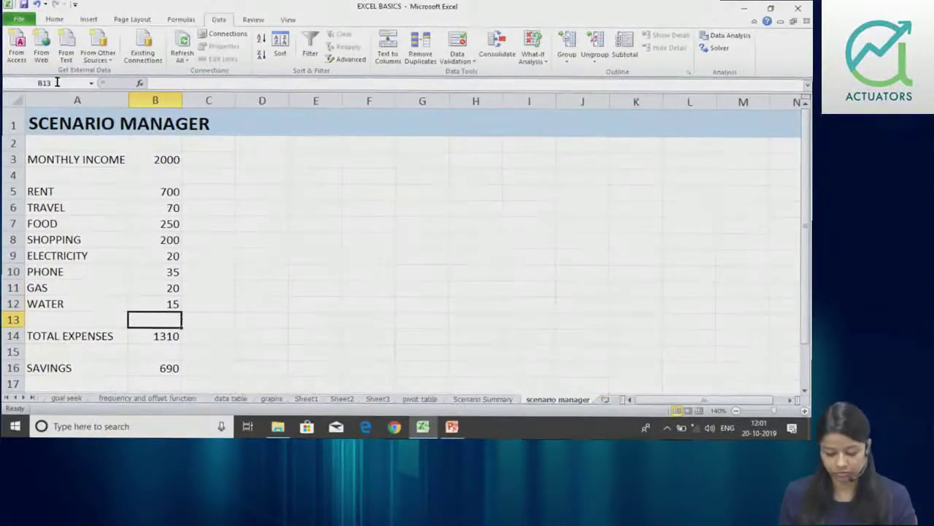
key("Down")
left_click(57, 82)
type("TOTAL EXP")
key("Return")
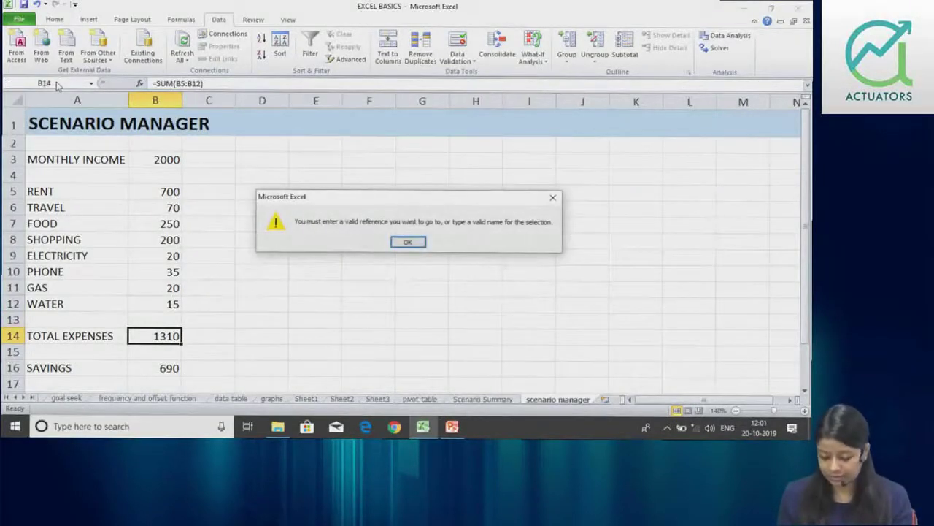
key("Return")
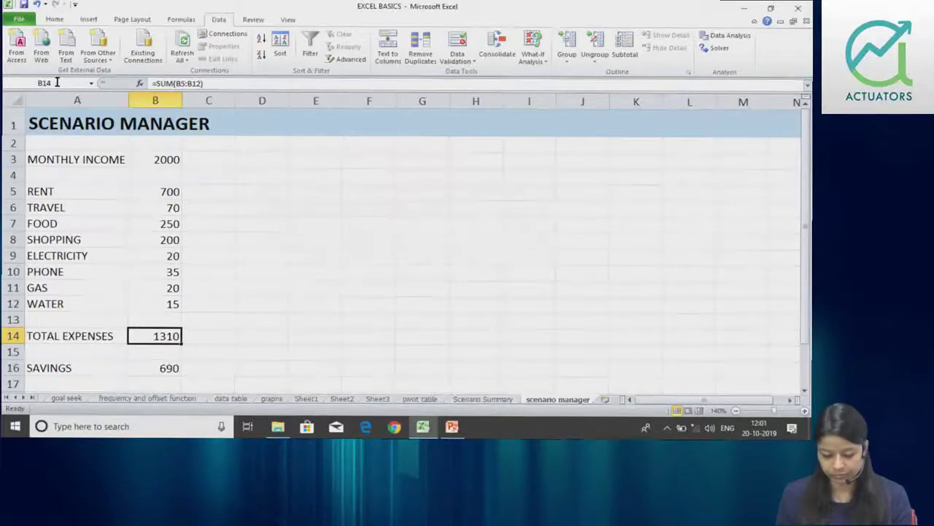
left_click(56, 81)
type("TOTAL_EXP")
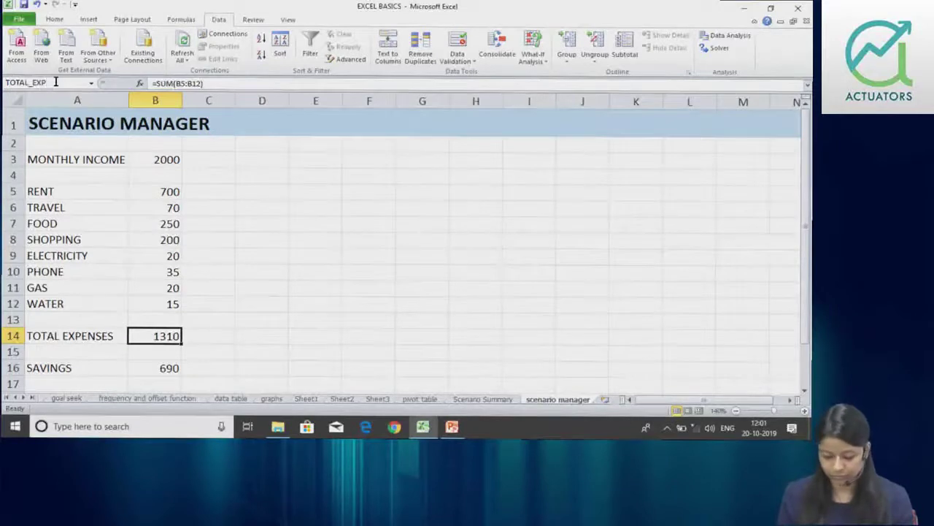
key("Return")
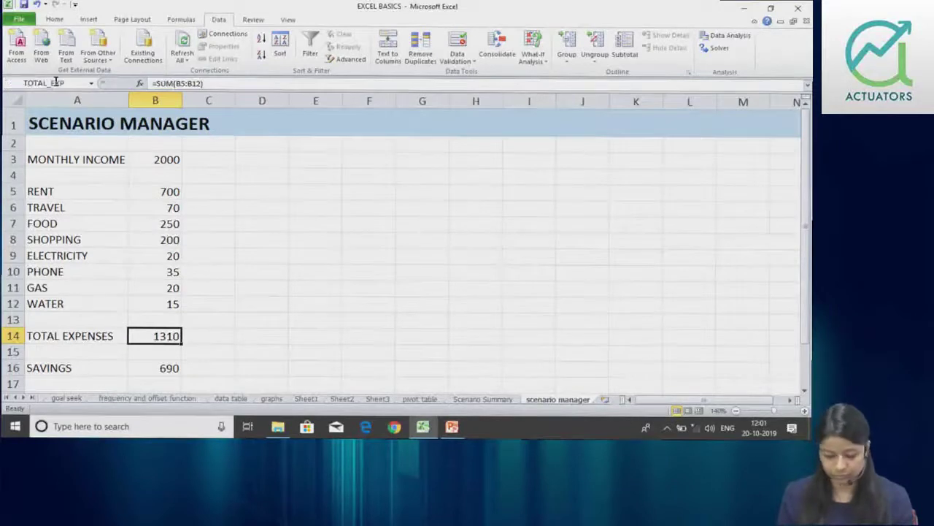
Name the savings cell B16 SAVINGS and return to the Scenario Summary sheet
key("Down")
key("Down")
left_click(56, 82)
type("SAV")
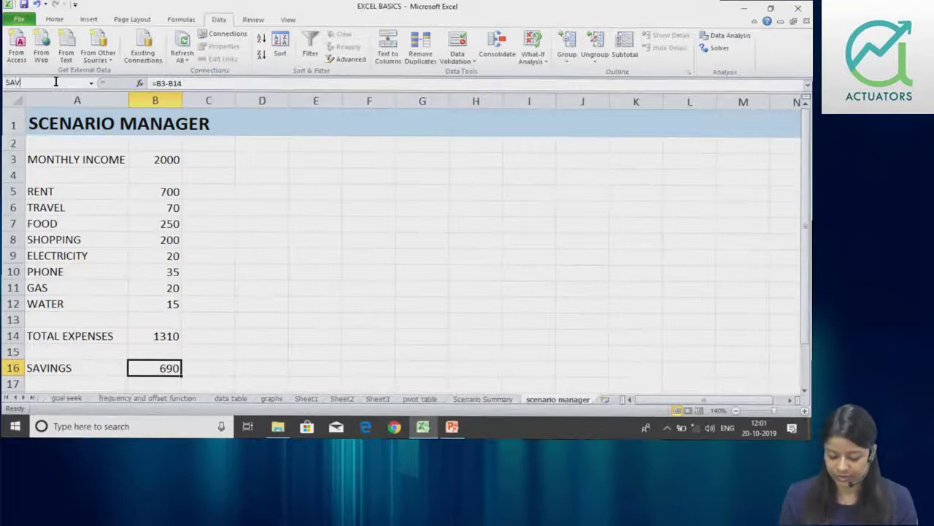
type("INGS")
key("Return")
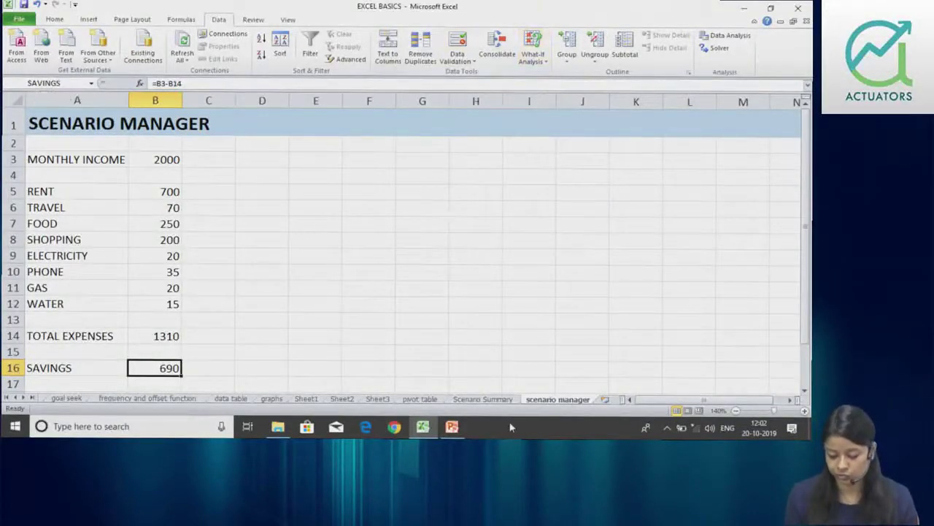
left_click(501, 399)
Delete the Scenario Summary sheet to return to the budget sheet
right_click(500, 401)
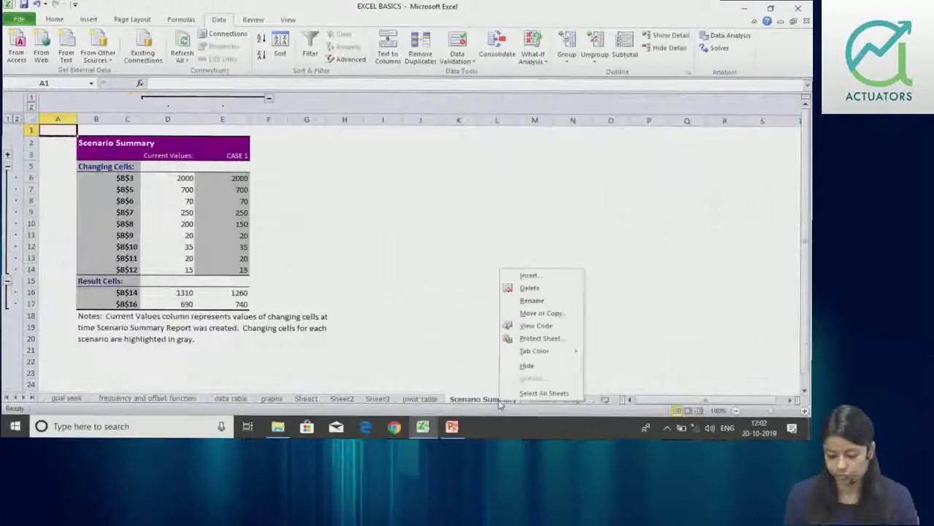
left_click(530, 288)
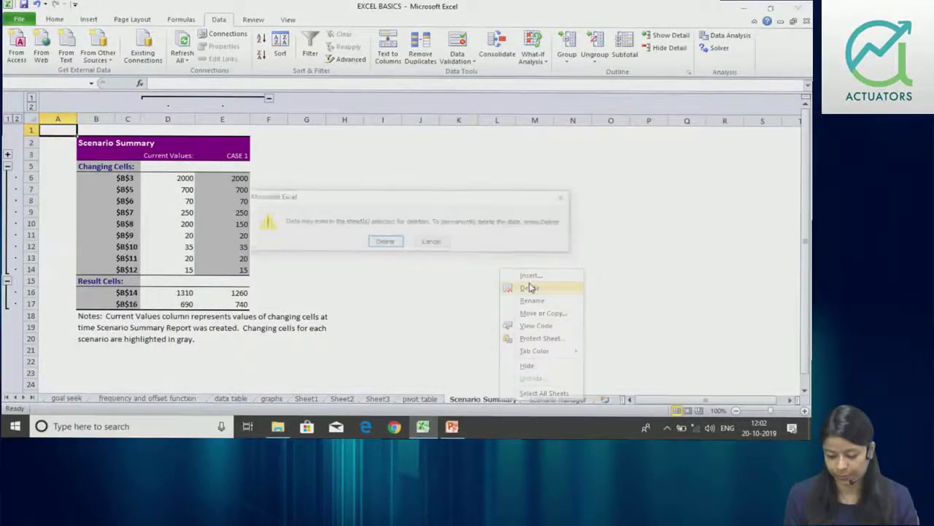
key("Return")
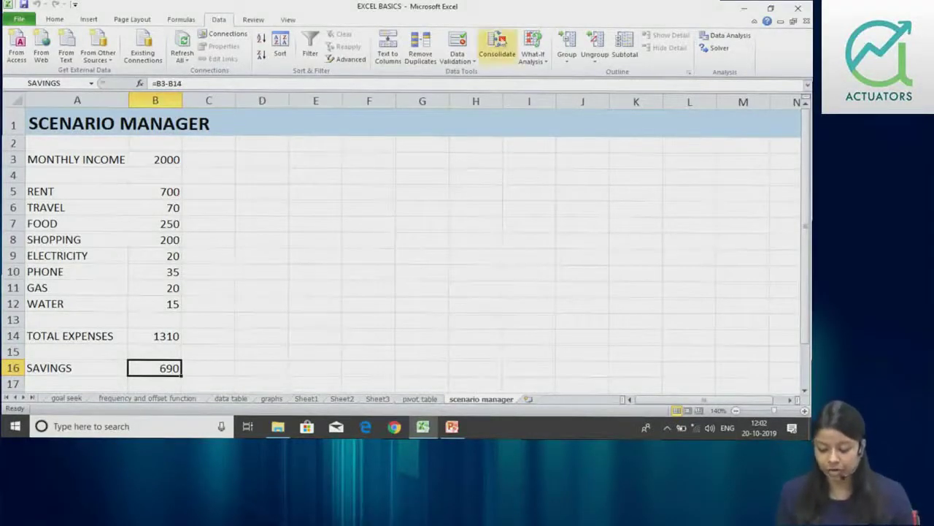
Replace the old CASE 1 scenario with a new CASE 1 using changing cells B3 and B5:B12
left_click(542, 58)
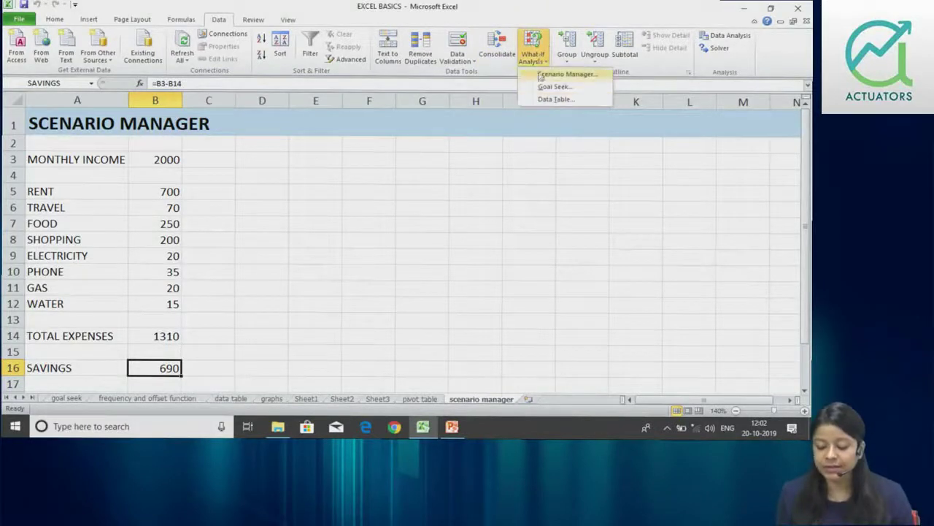
left_click(567, 75)
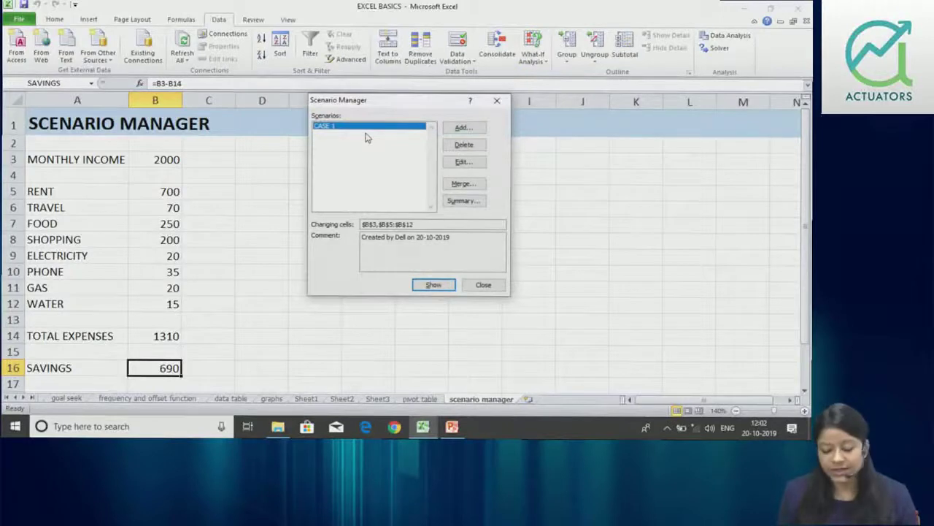
left_click(464, 144)
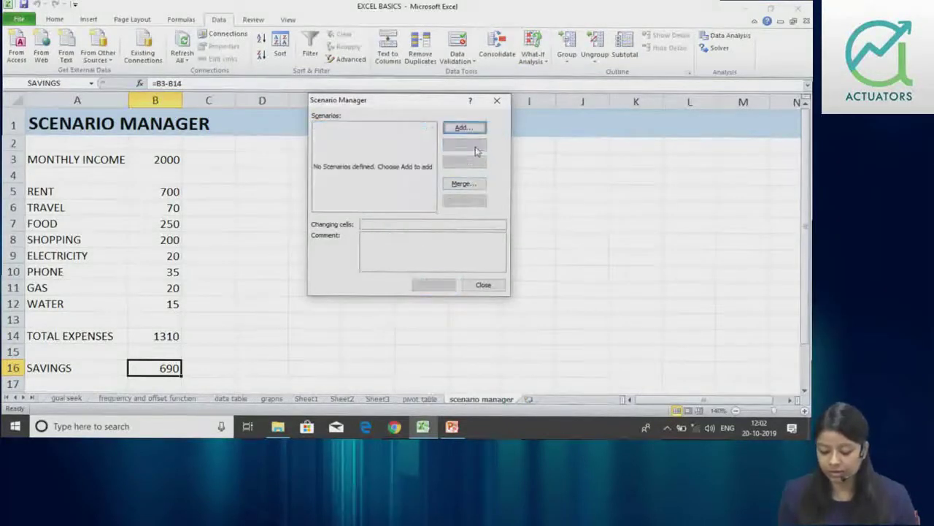
left_click(465, 128)
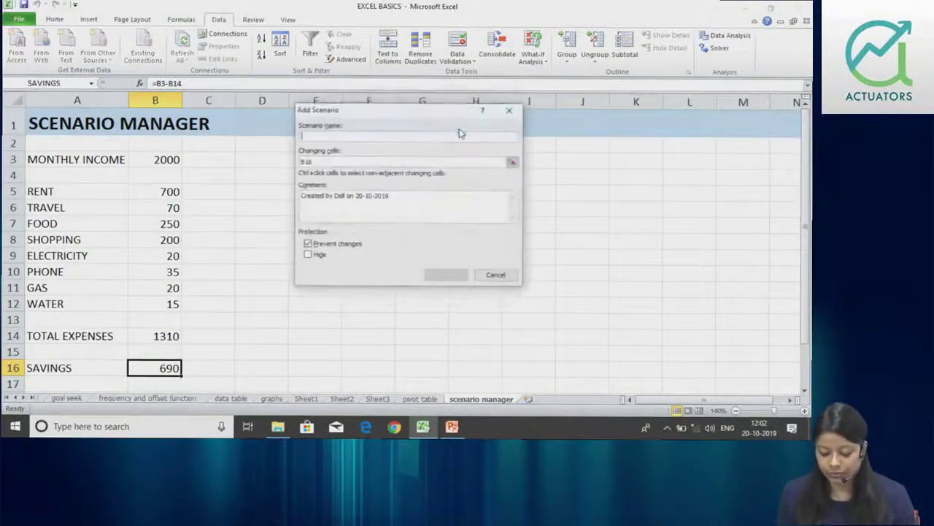
type("CASE 1")
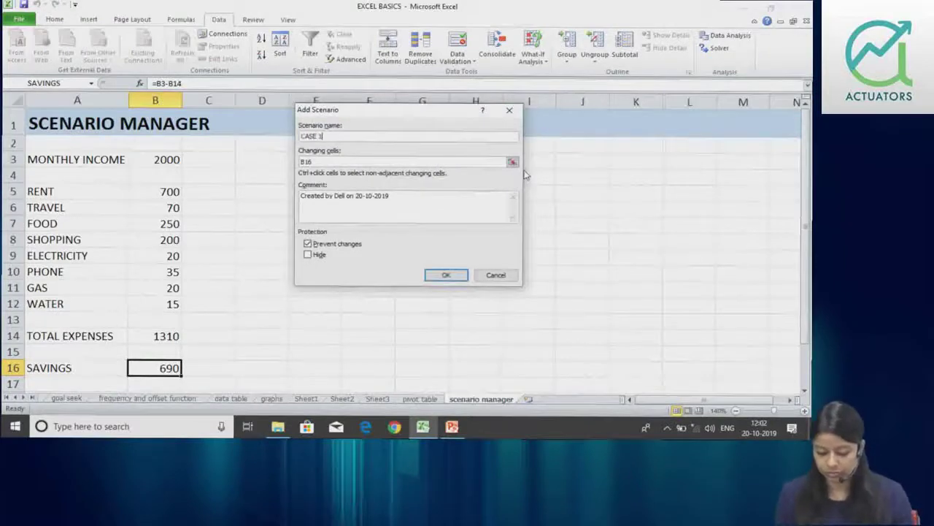
left_click(444, 161)
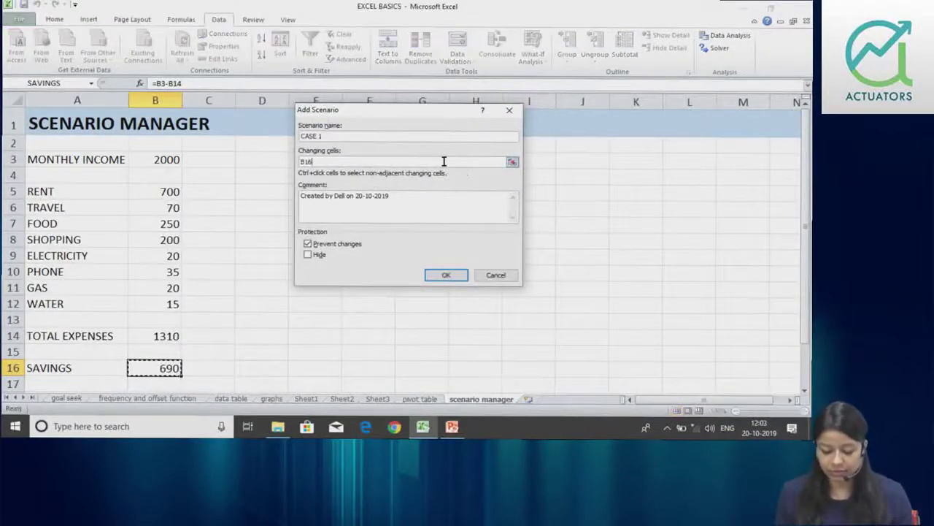
left_click(166, 160)
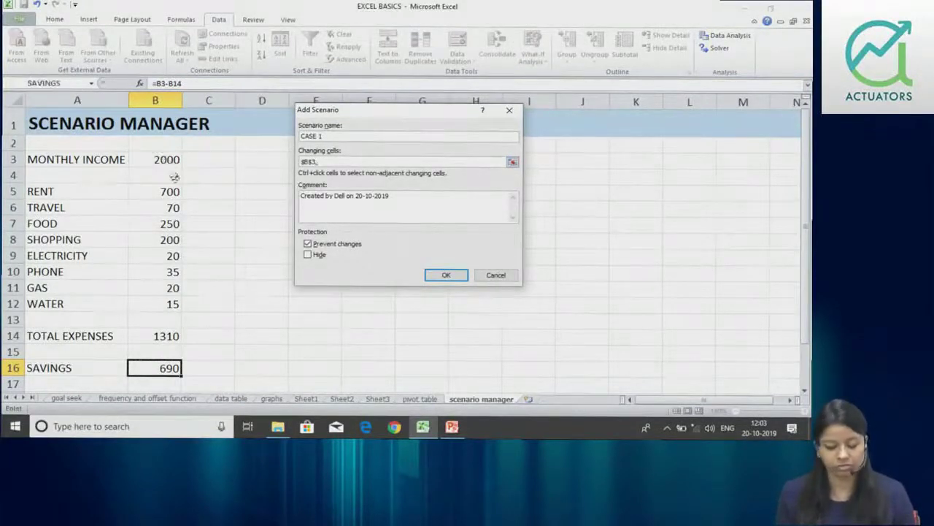
left_click_drag(167, 189, 167, 302)
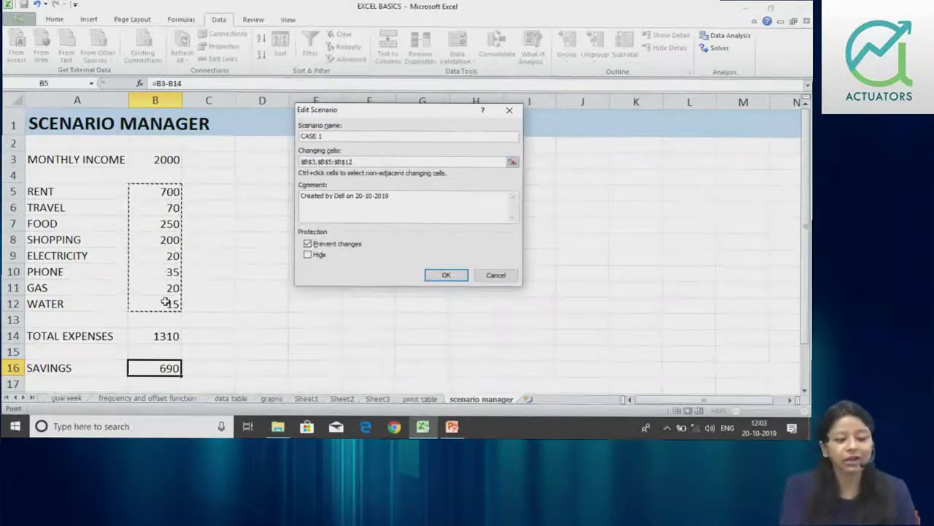
left_click(446, 275)
left_click_drag(496, 191, 496, 230)
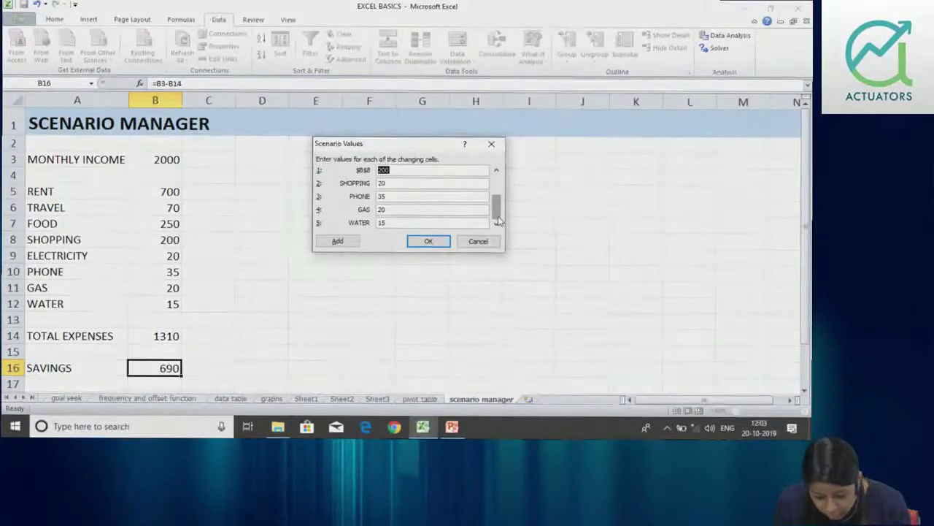
Change the CASE 1 FOOD value from 250 to 200 and save the scenario
left_click_drag(498, 217, 496, 188)
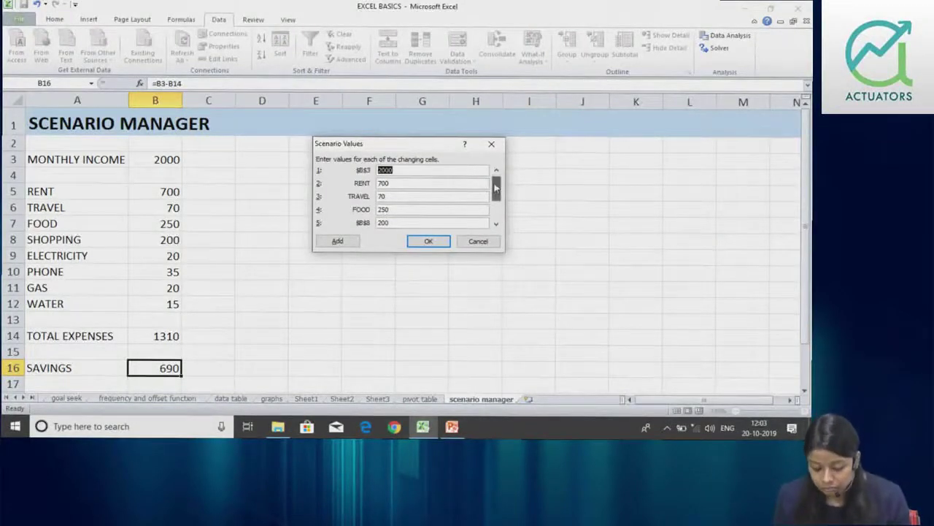
left_click_drag(496, 188, 497, 211)
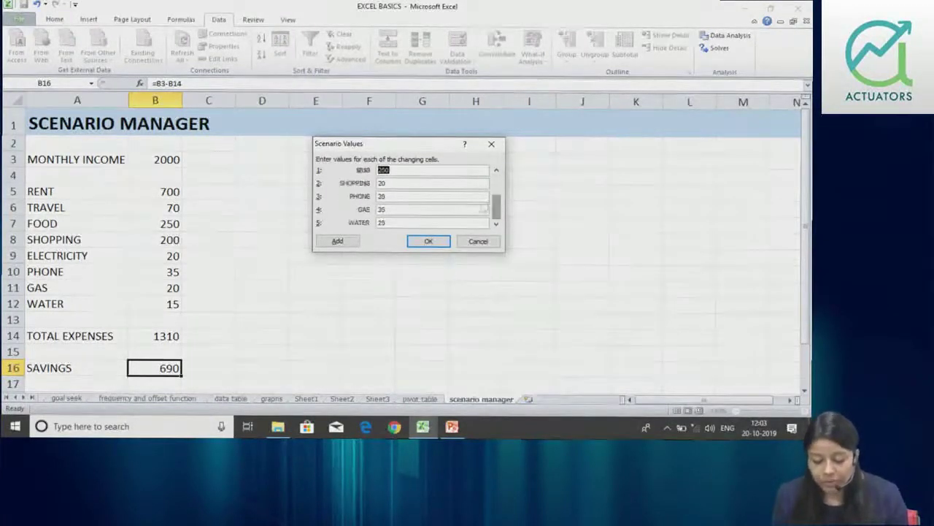
left_click(381, 210)
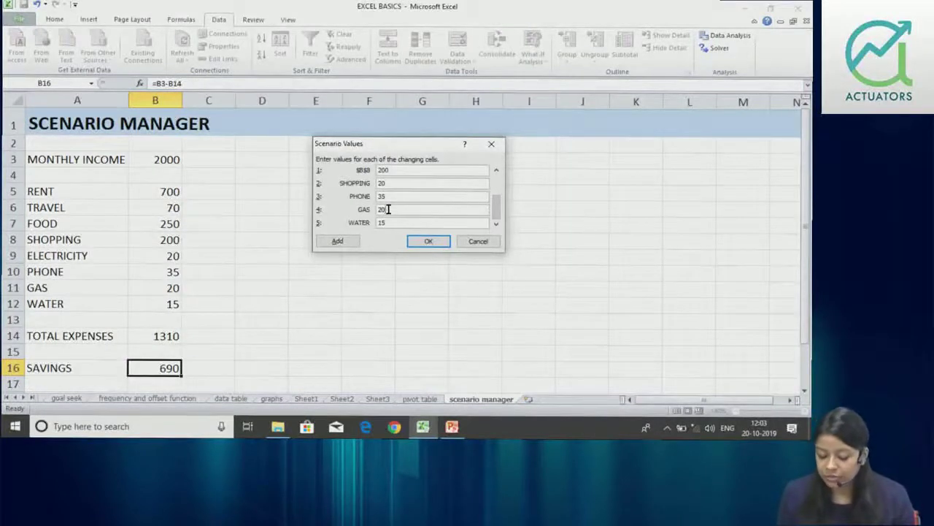
left_click_drag(497, 205, 496, 197)
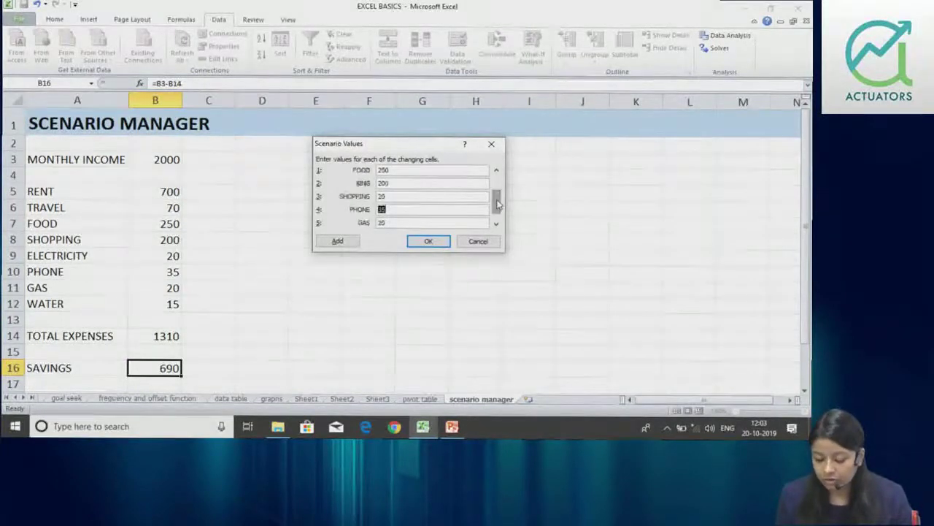
left_click(416, 170)
key("BackSpace")
key("BackSpace")
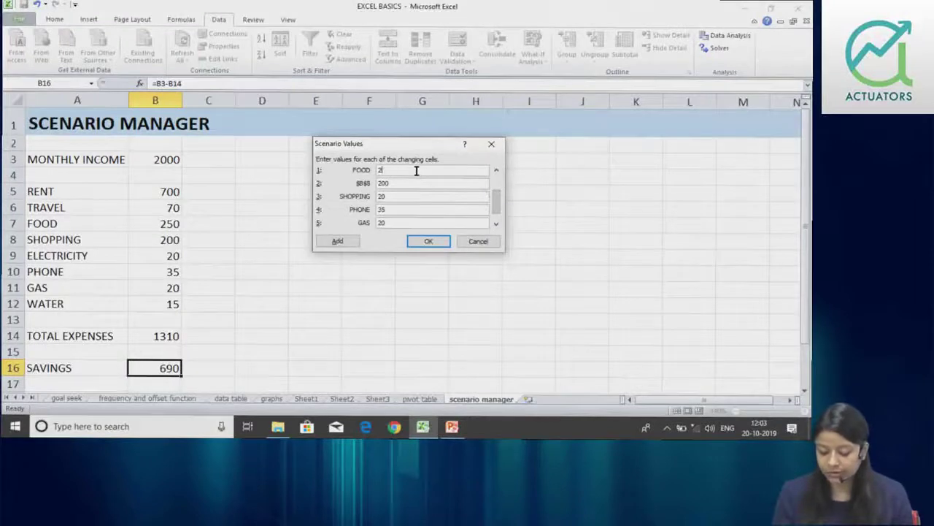
type("00")
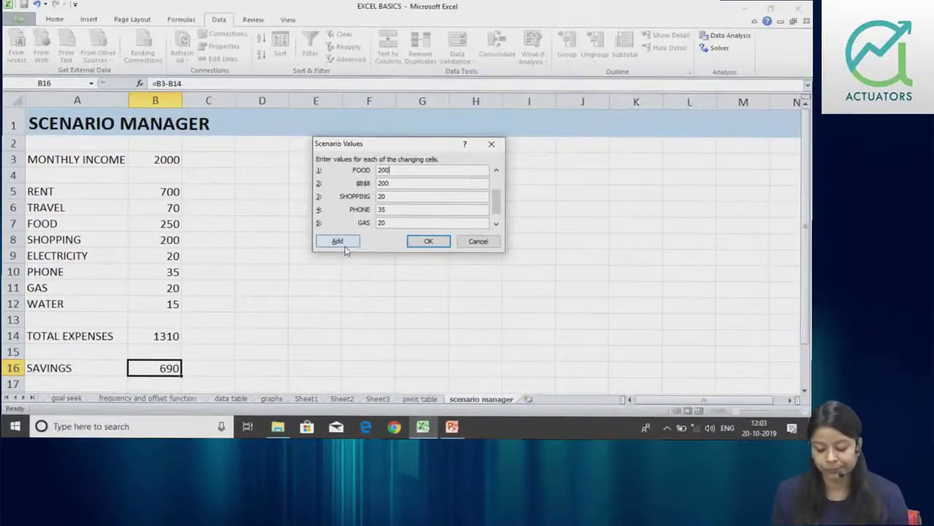
left_click(429, 242)
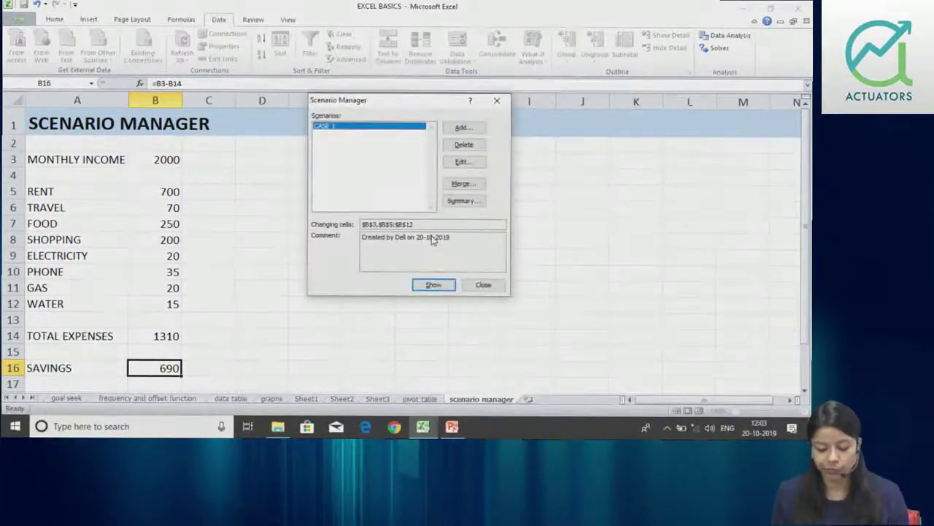
Create a Scenario Summary report with result cells B14 and B16
left_click(462, 203)
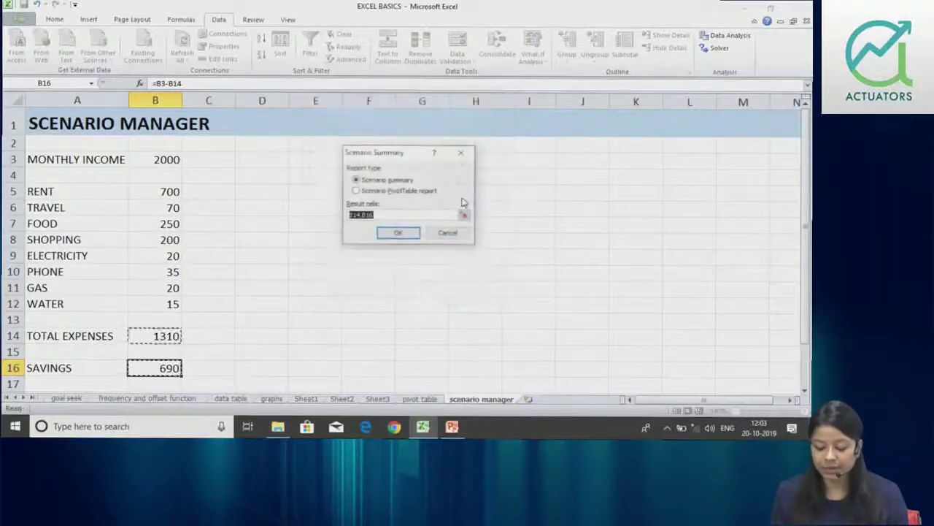
left_click(398, 233)
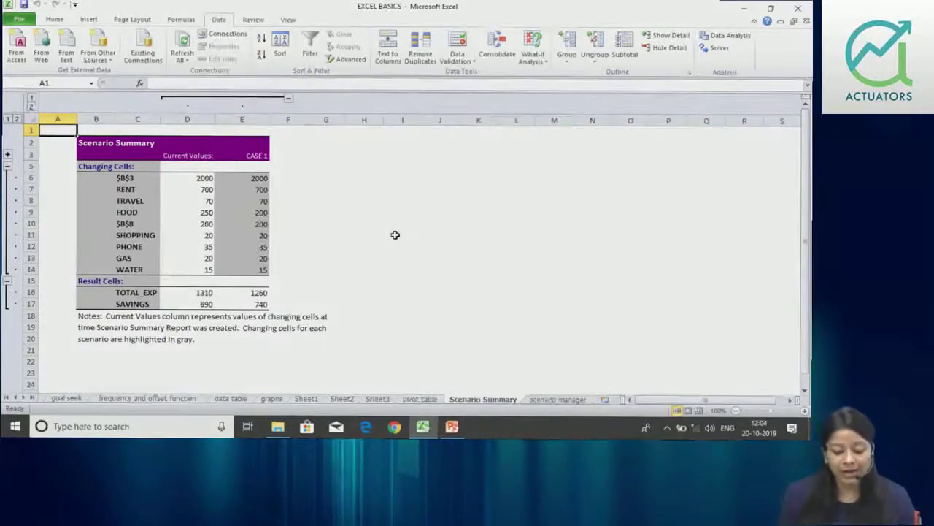
left_click(149, 234)
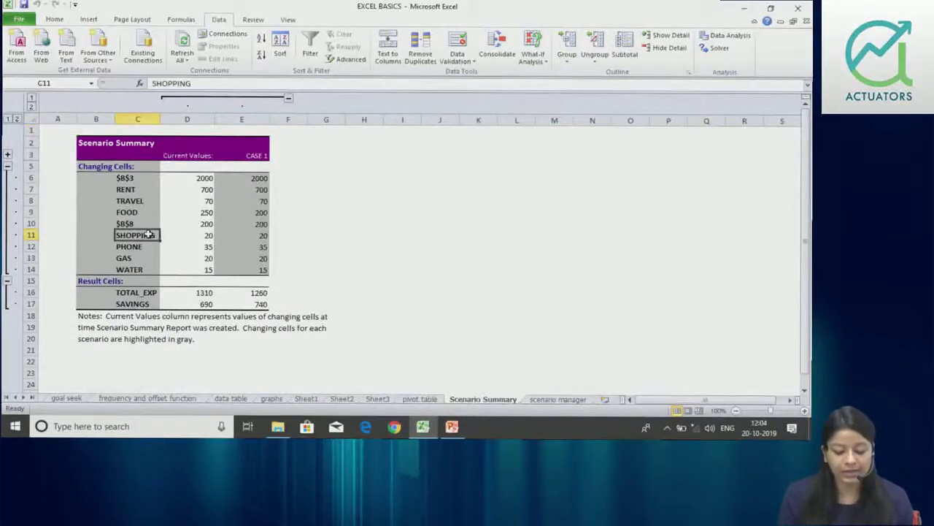
left_click(125, 222)
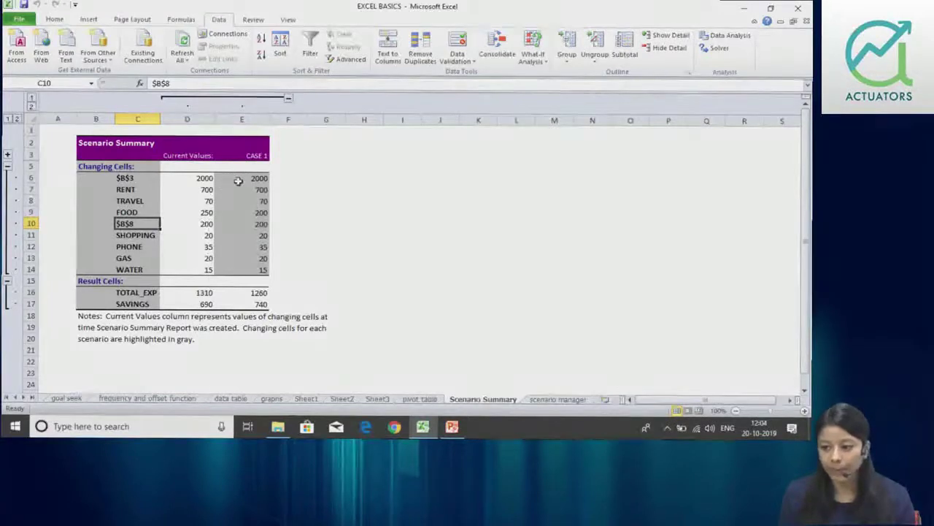
left_click(261, 305)
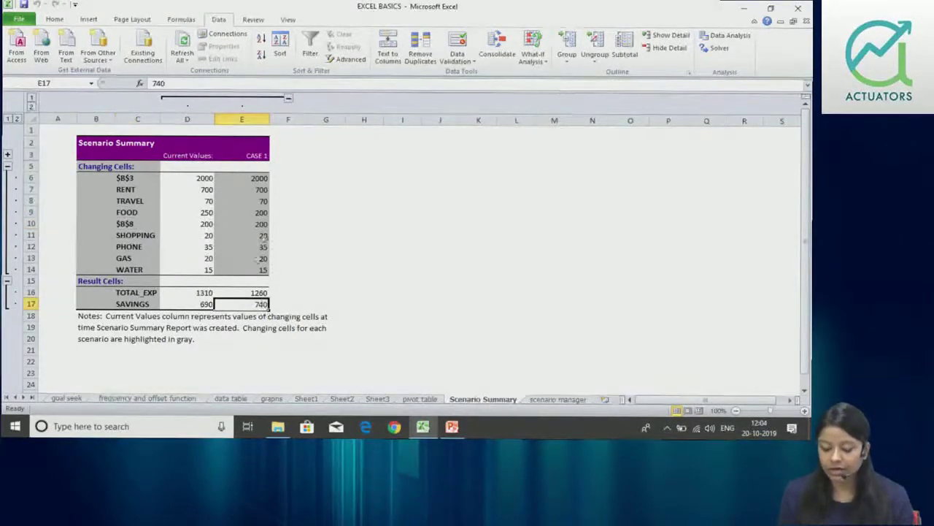
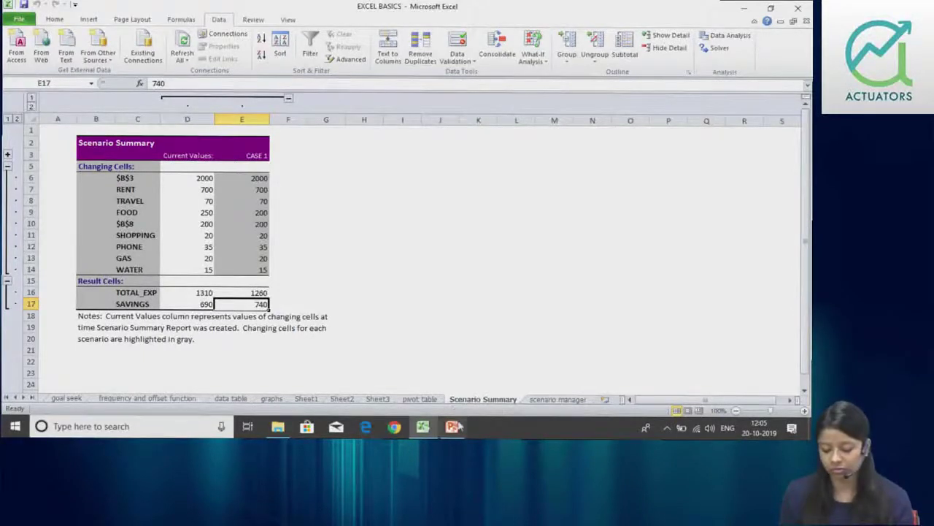
Switch to the scenario manager sheet with income 2000, expenses 1310 and savings 690
left_click(546, 399)
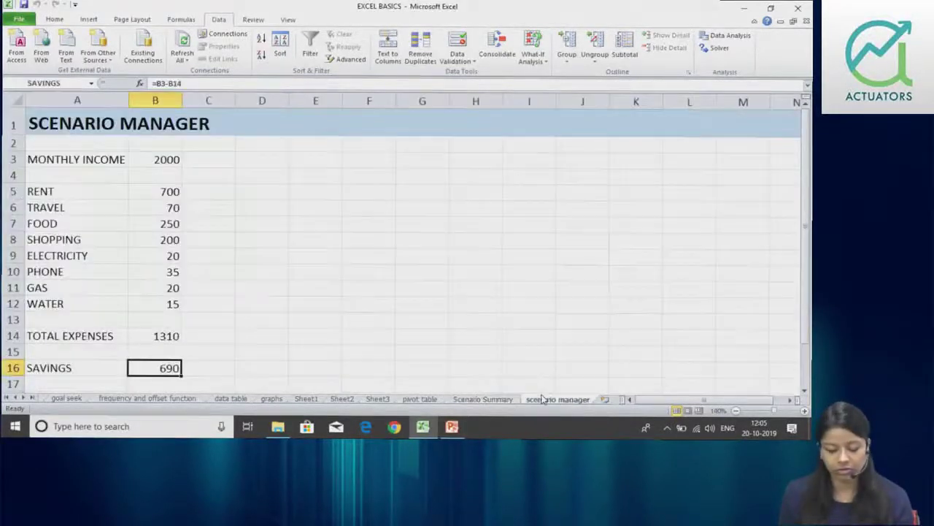
Name the electricity amount in cell B9 ELECTRICITY
left_click(160, 252)
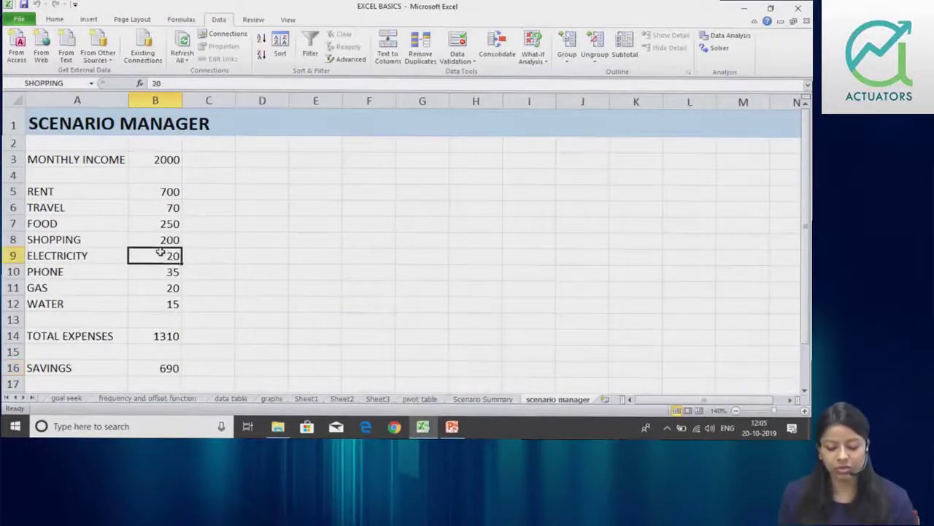
left_click(62, 83)
type("ELECTRICI")
key("Return")
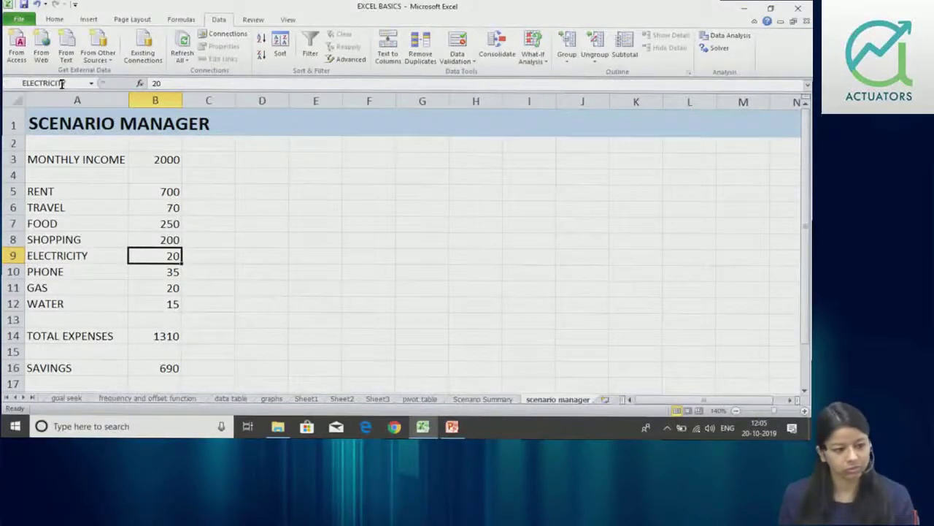
Start naming the SHOPPING amount in B8, then go to the Scenario Summary sheet
key("Up")
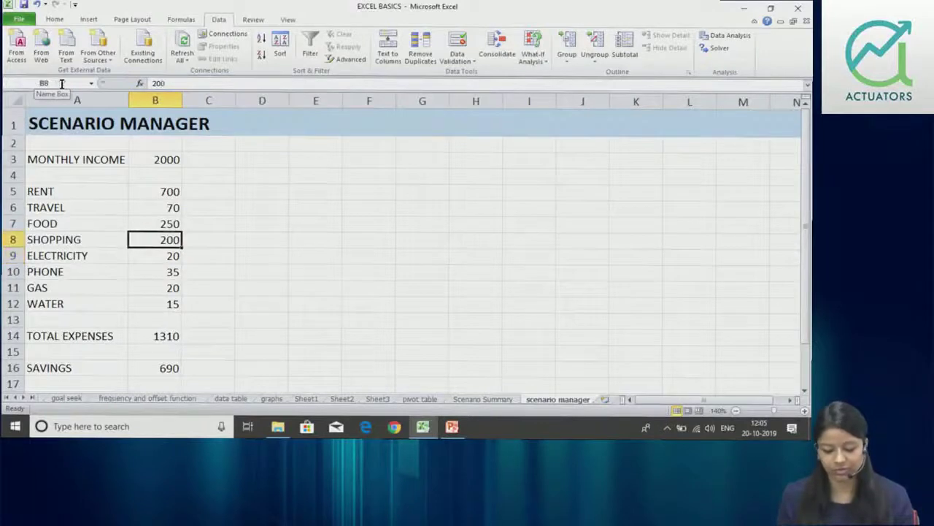
left_click(58, 83)
type("SH")
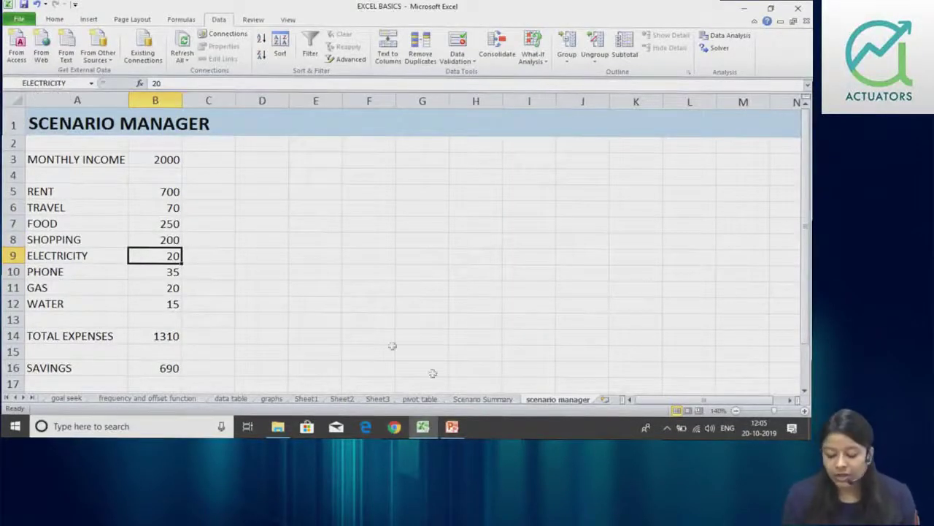
left_click(495, 400)
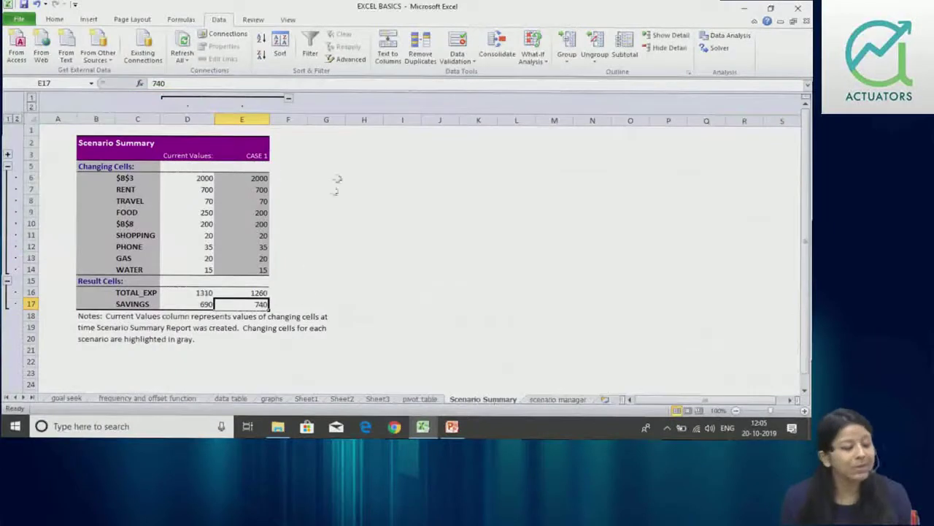
left_click(563, 400)
left_click(533, 52)
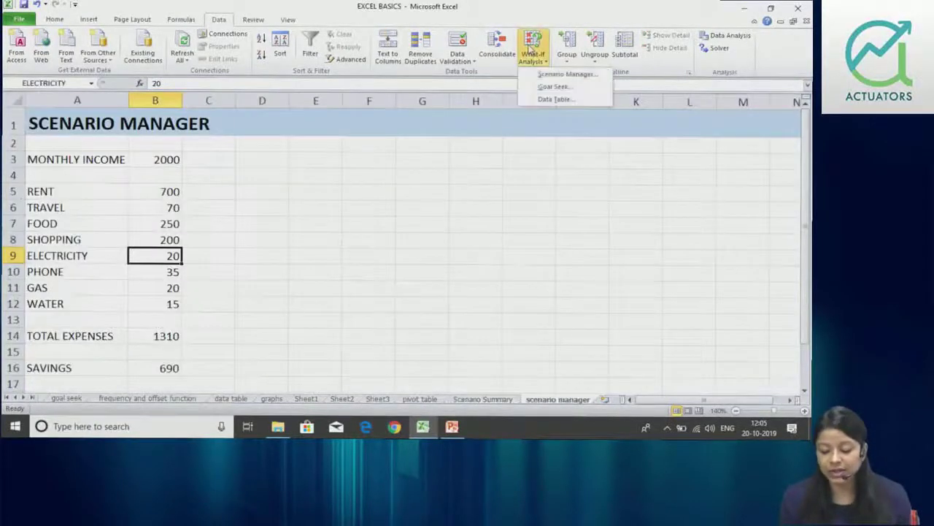
left_click(566, 74)
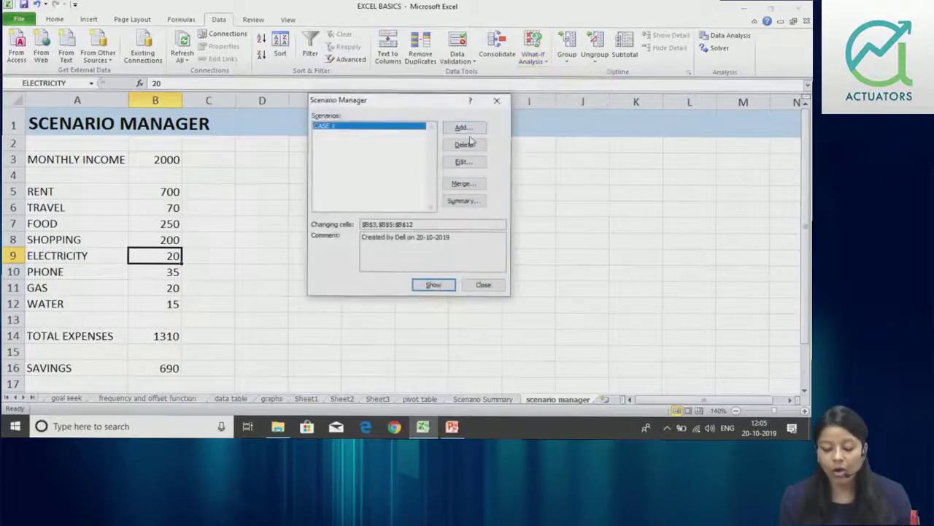
left_click(464, 129)
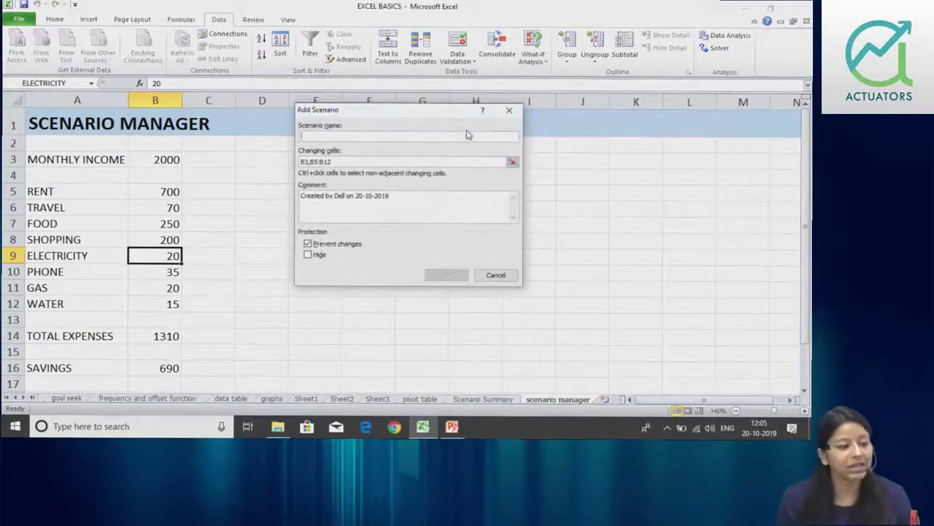
left_click(495, 275)
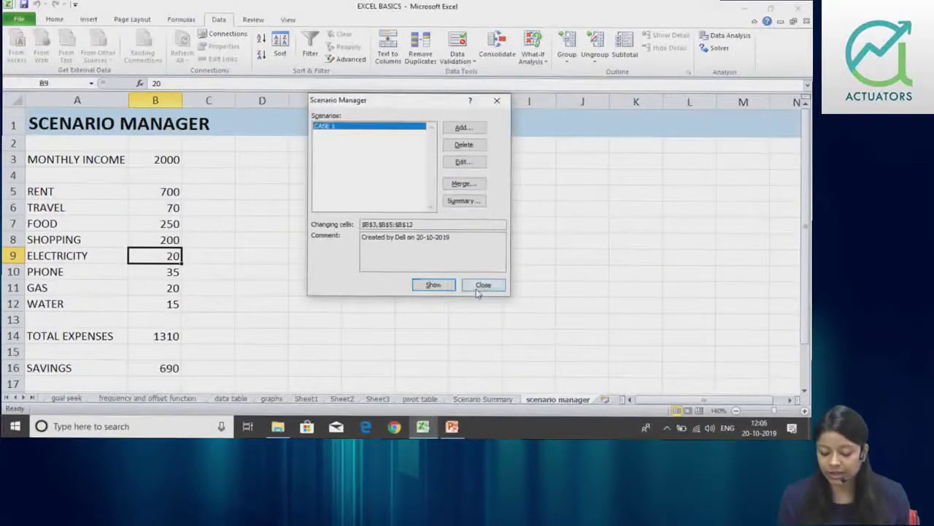
left_click(483, 284)
left_click(478, 399)
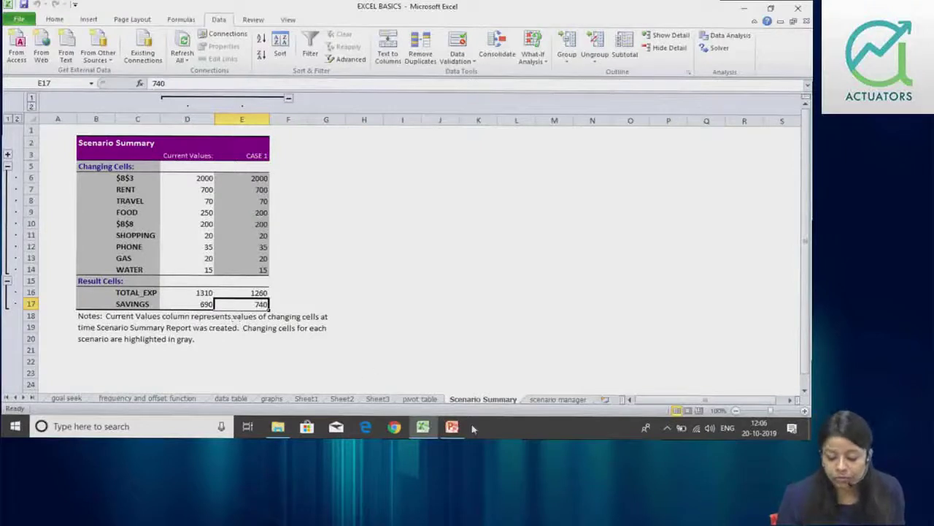
Move via the scenario manager sheet to the pivot table sales sheet
left_click(556, 401)
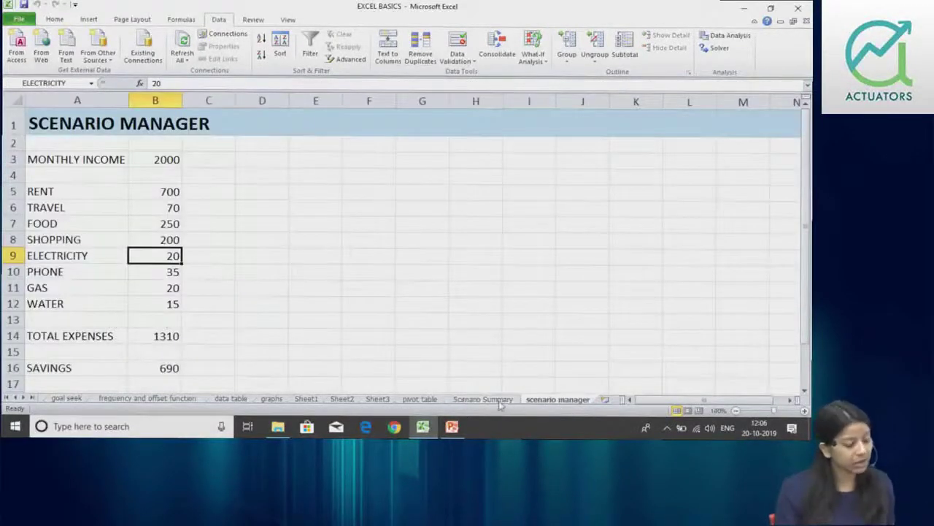
left_click(432, 401)
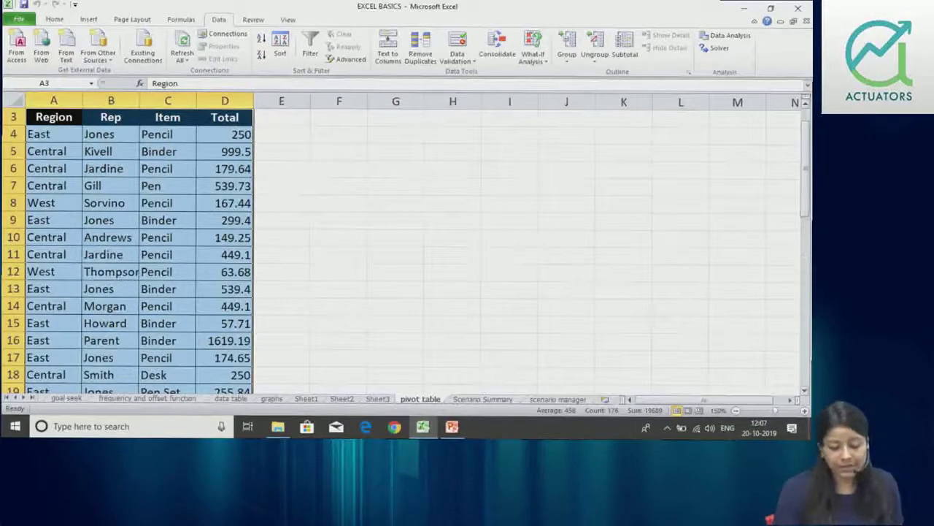
Deselect the sales table and close Excel, choosing Don't Save
left_click(532, 232)
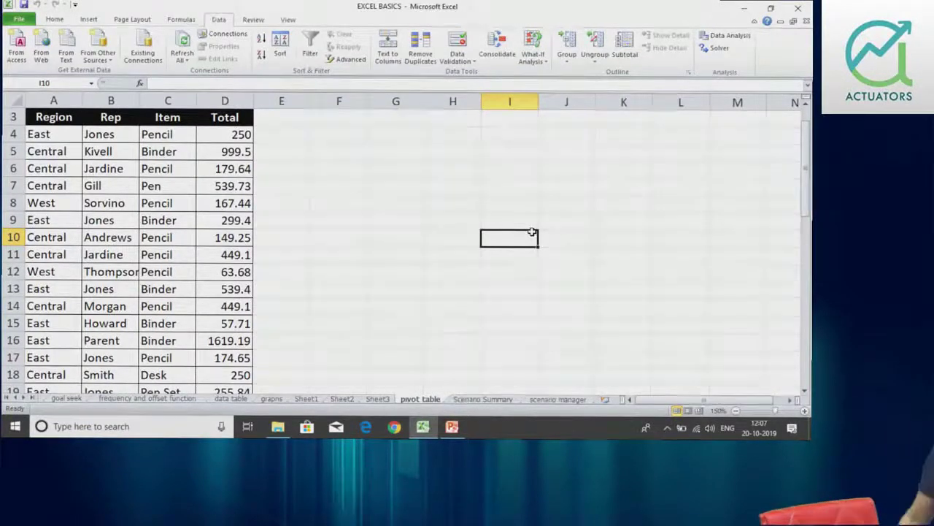
left_click(798, 9)
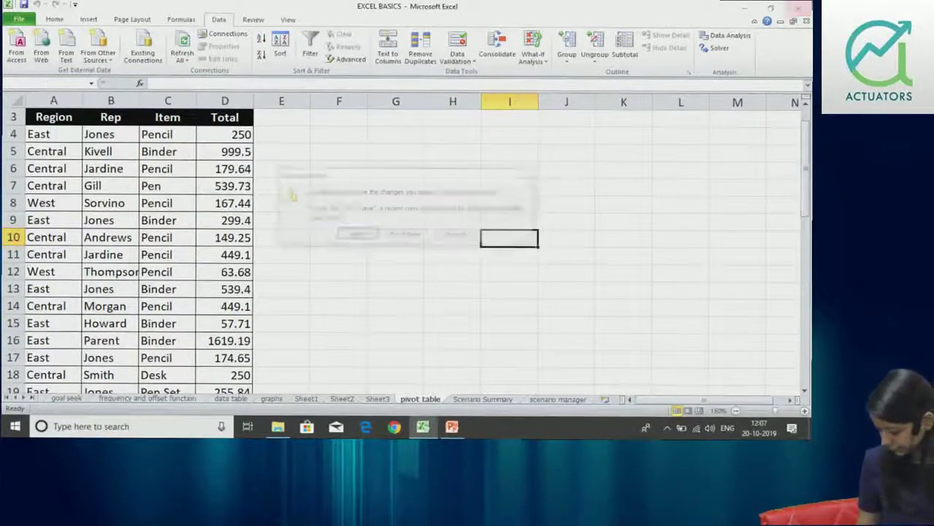
key("Return")
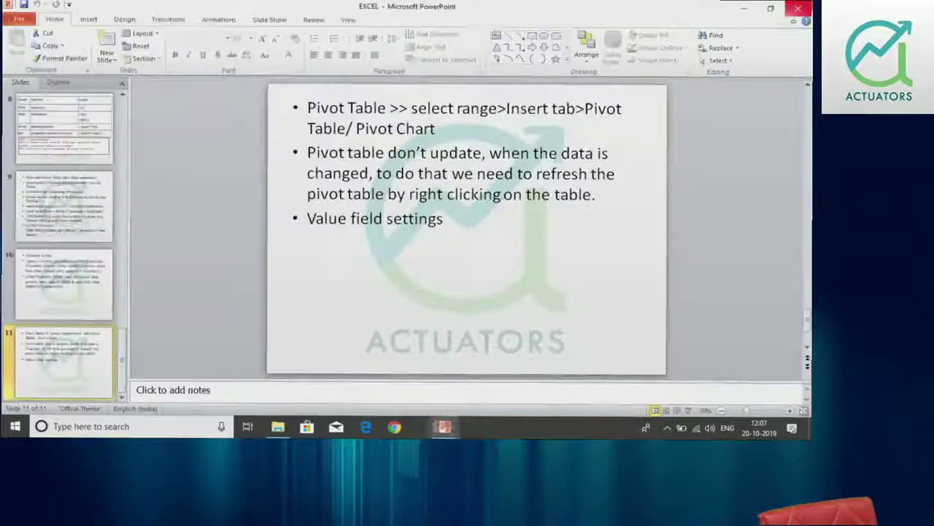